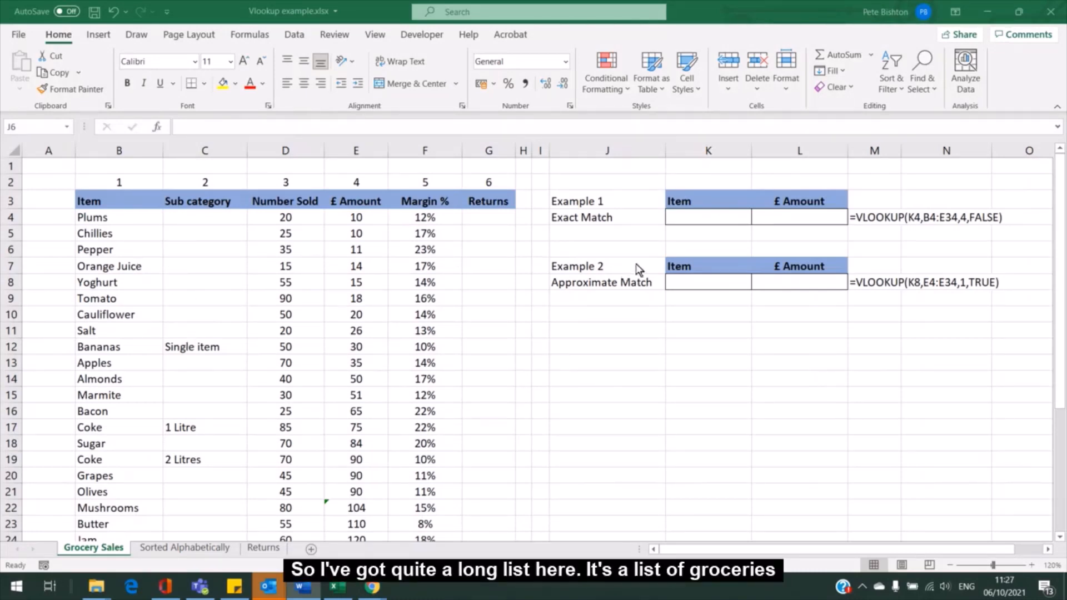
# Step: Enter Almonds as the Example 1 lookup item in cell K4
pyautogui.click(696, 215)
pyautogui.click(697, 215)
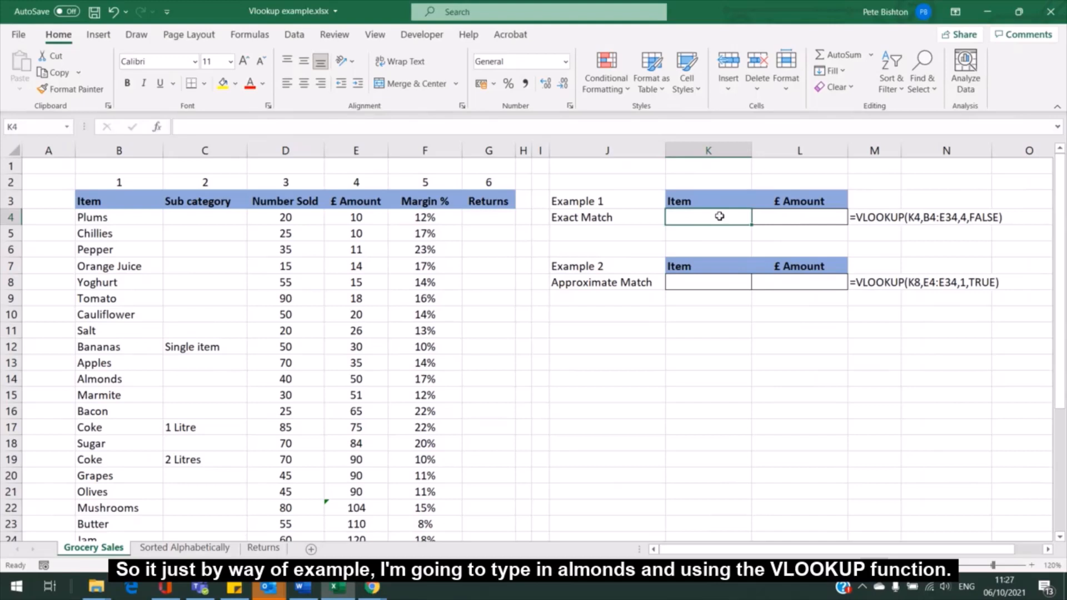
pyautogui.write('Al')
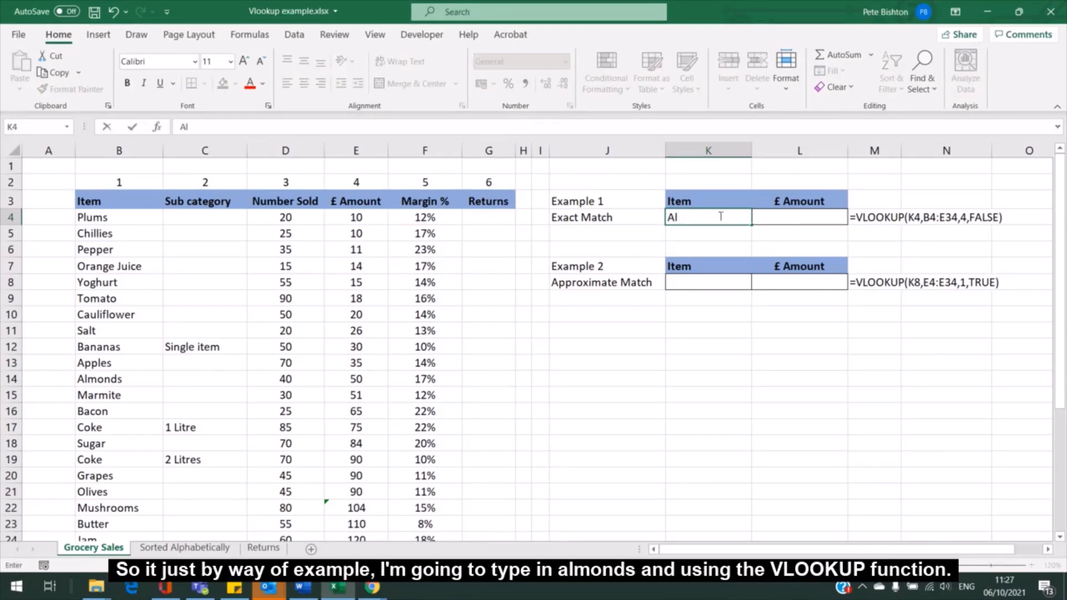
pyautogui.write('monds')
# Step: Search for the VLOOKUP function and insert it into the Example 1 £ Amount cell L4
pyautogui.click(788, 216)
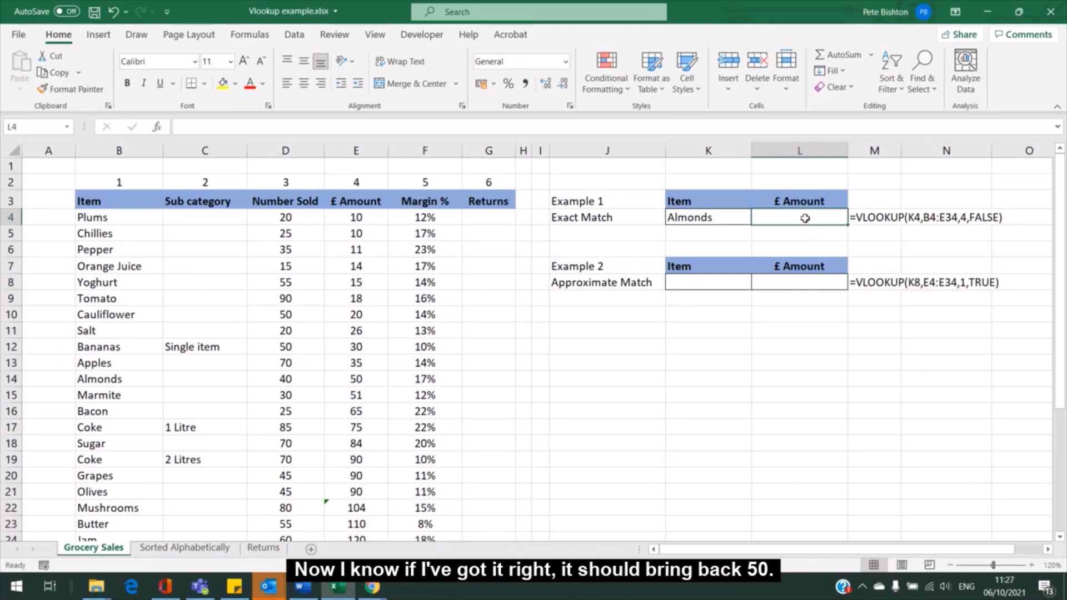
pyautogui.click(159, 129)
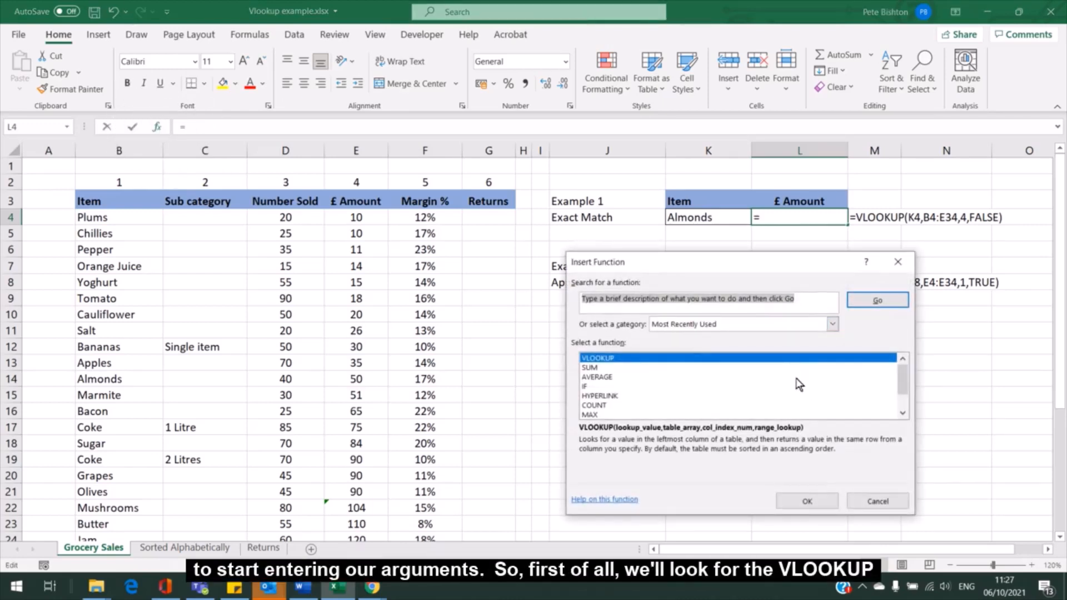
pyautogui.write('v')
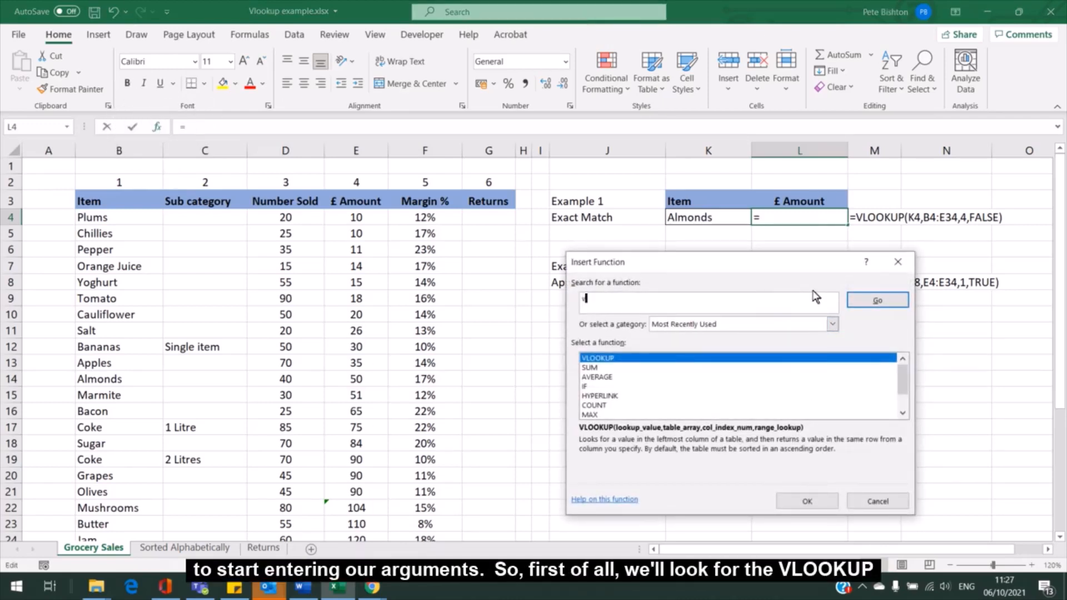
pyautogui.write('lookup')
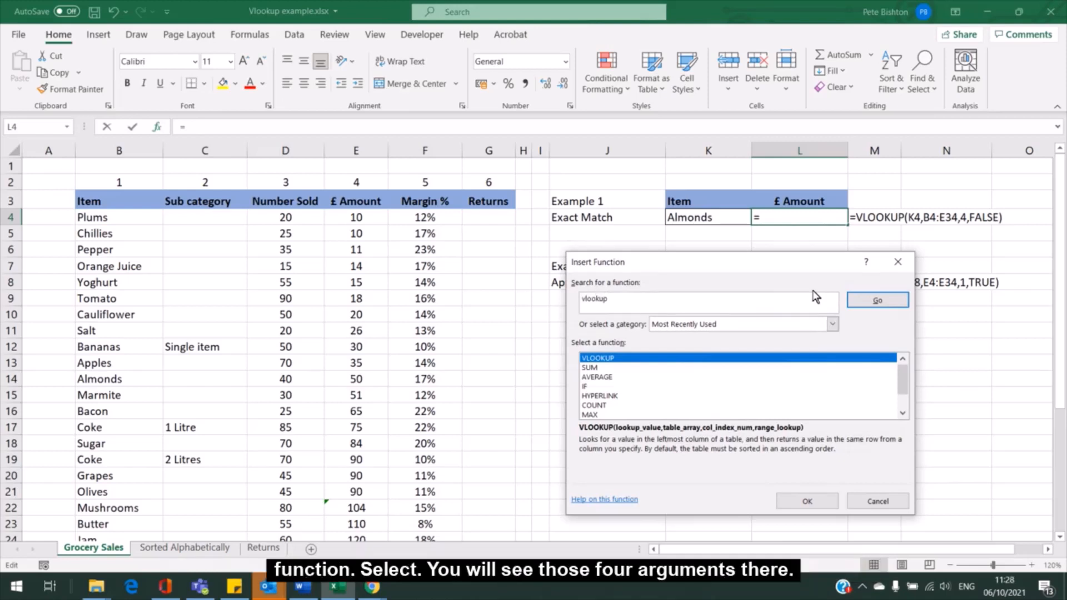
pyautogui.click(881, 302)
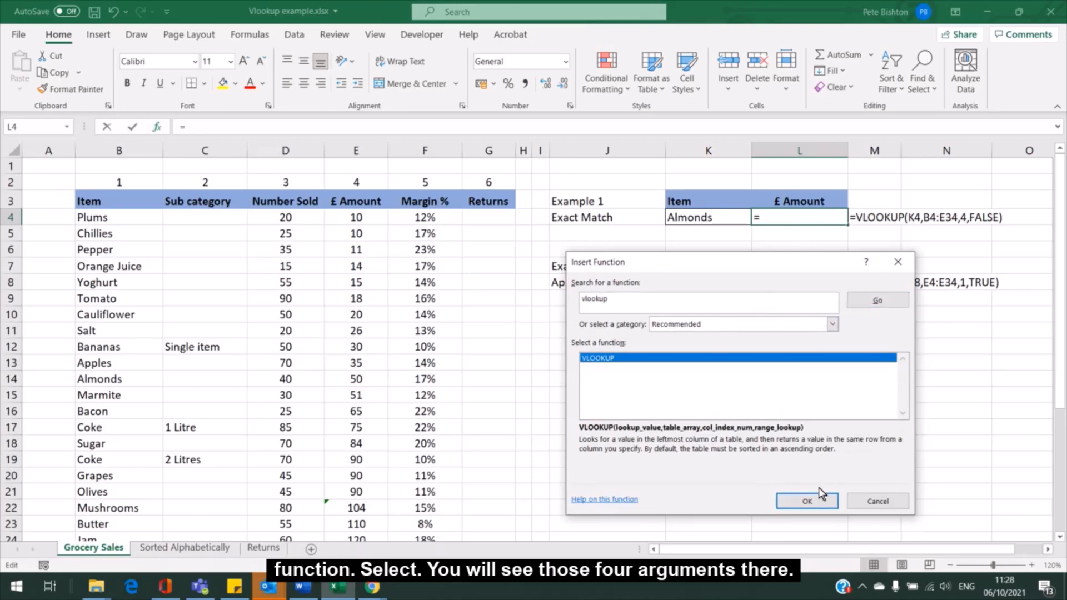
pyautogui.click(808, 501)
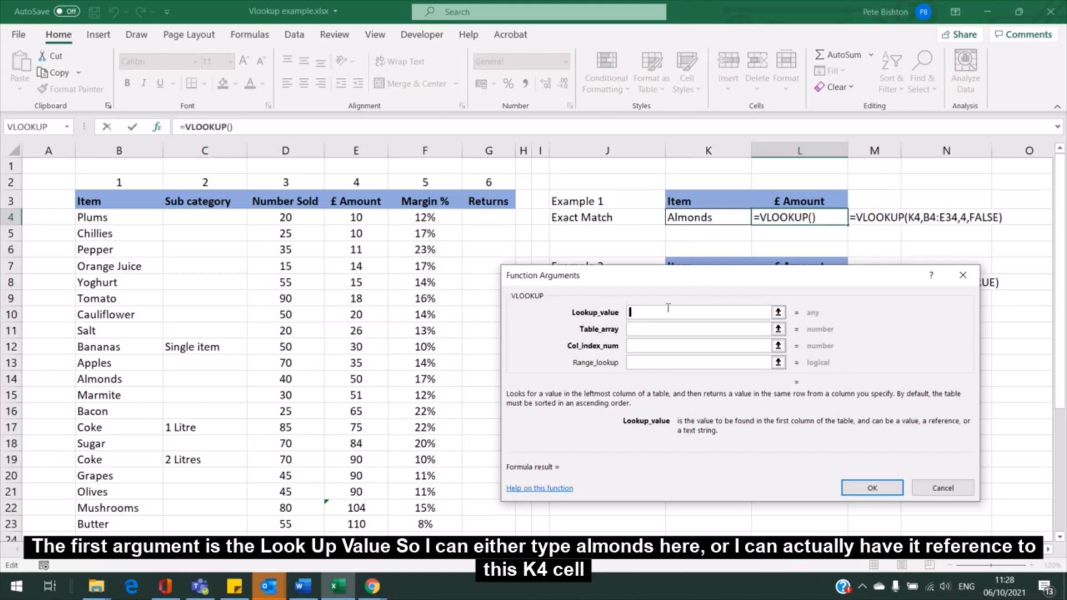
# Step: Set the VLOOKUP lookup value to K4 and its table array to B4:F34
pyautogui.click(700, 220)
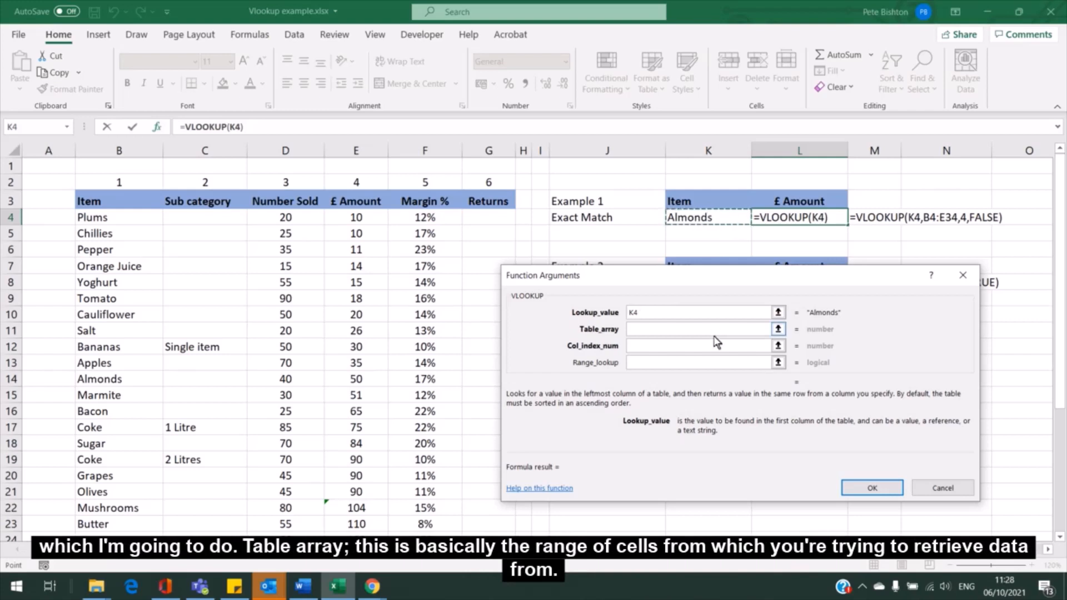
pyautogui.click(646, 330)
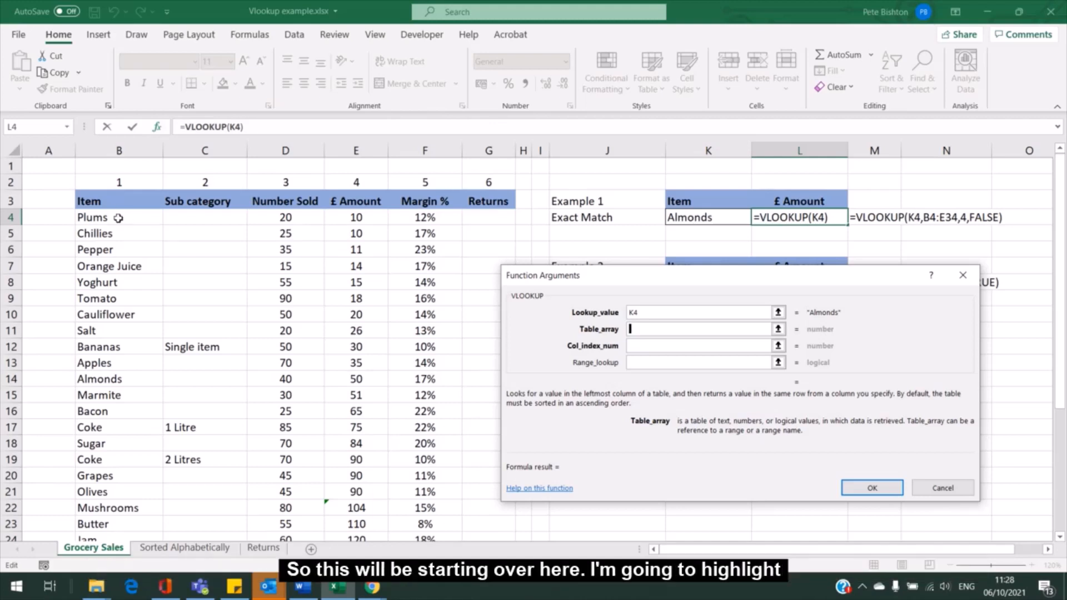
pyautogui.click(118, 218)
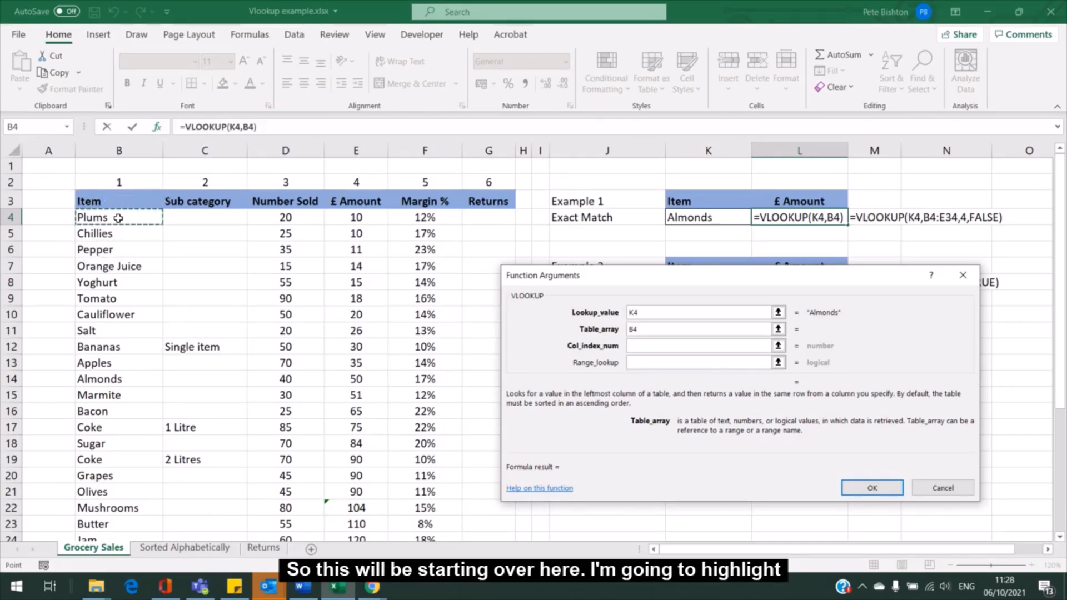
pyautogui.moveTo(119, 218); pyautogui.dragTo(436, 508)
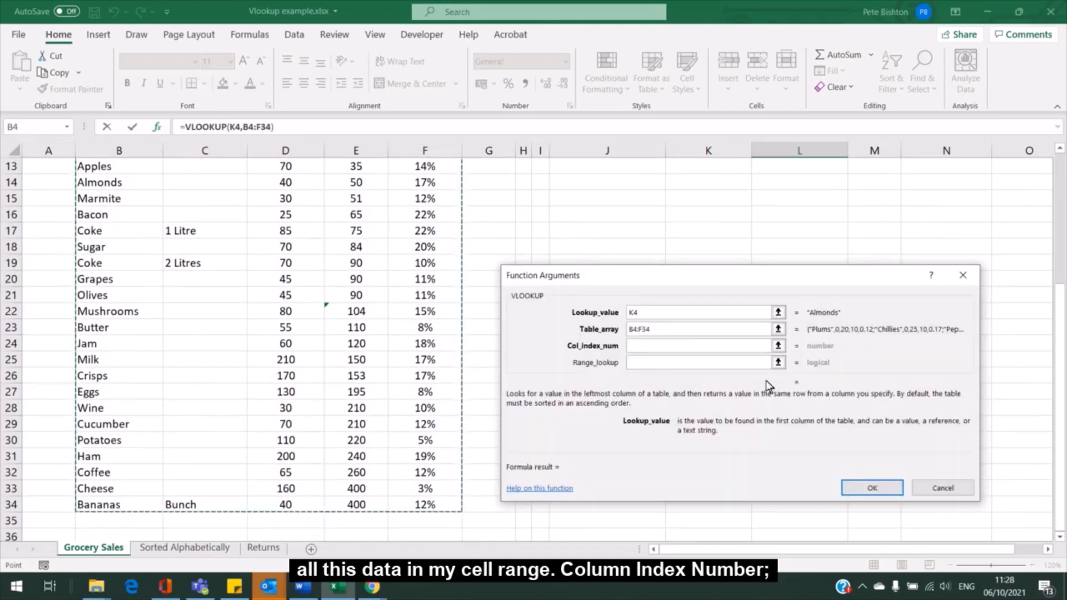
# Step: Set the column index number to 4 and the range lookup to False, completing the exact-match formula in L4
pyautogui.click(674, 344)
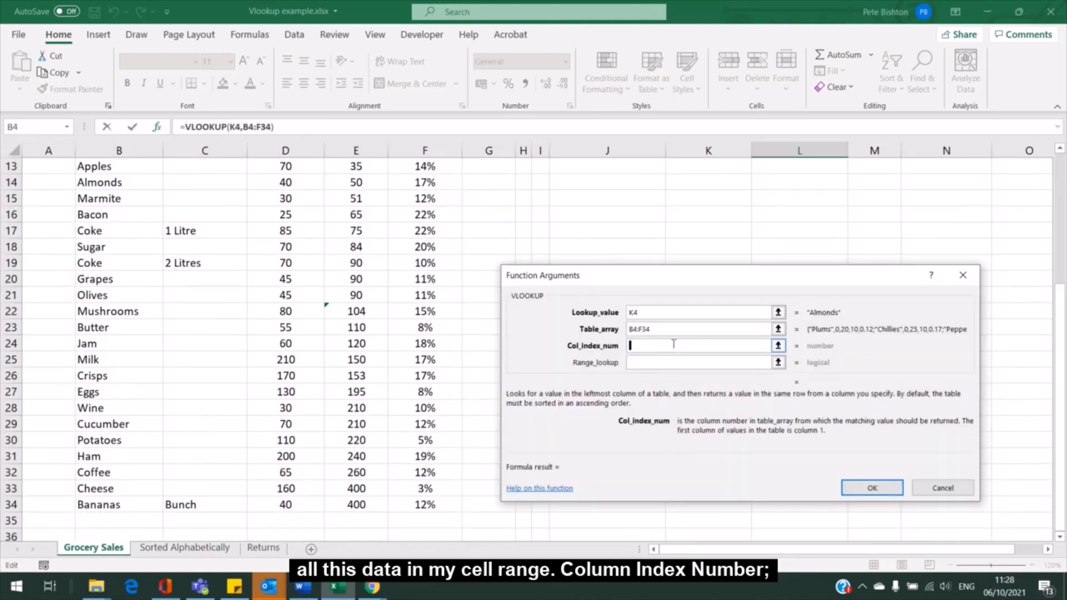
pyautogui.scroll(4, 223, 278)
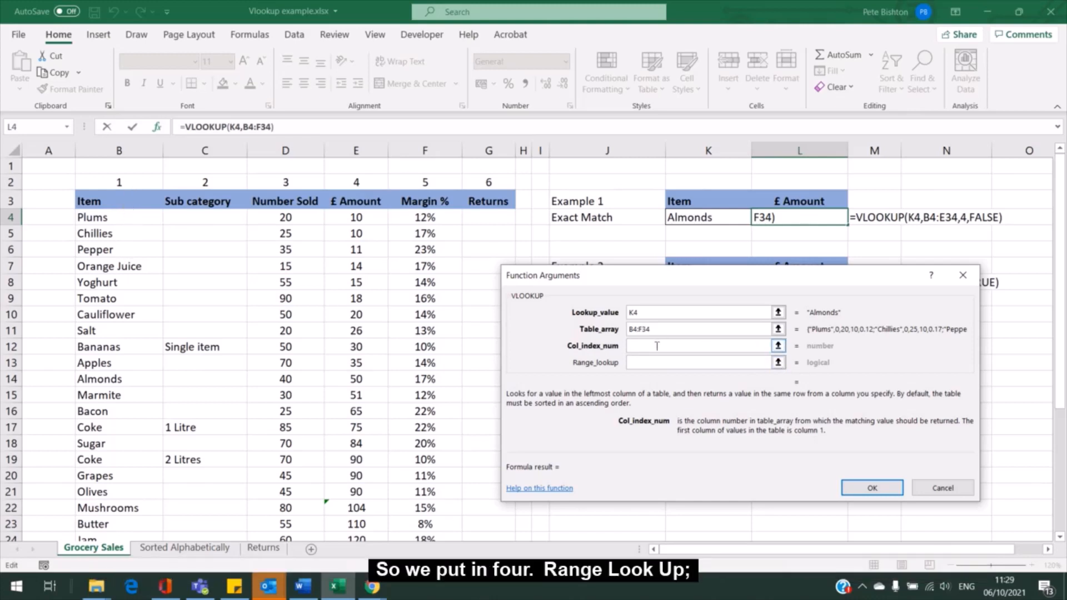
pyautogui.write('4')
pyautogui.click(667, 362)
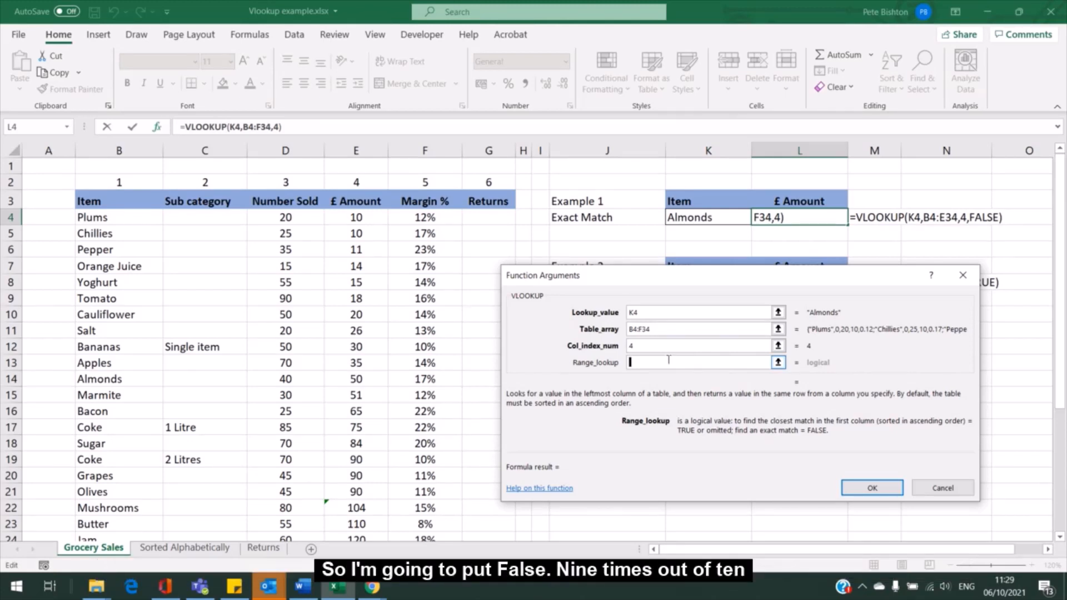
pyautogui.write('False')
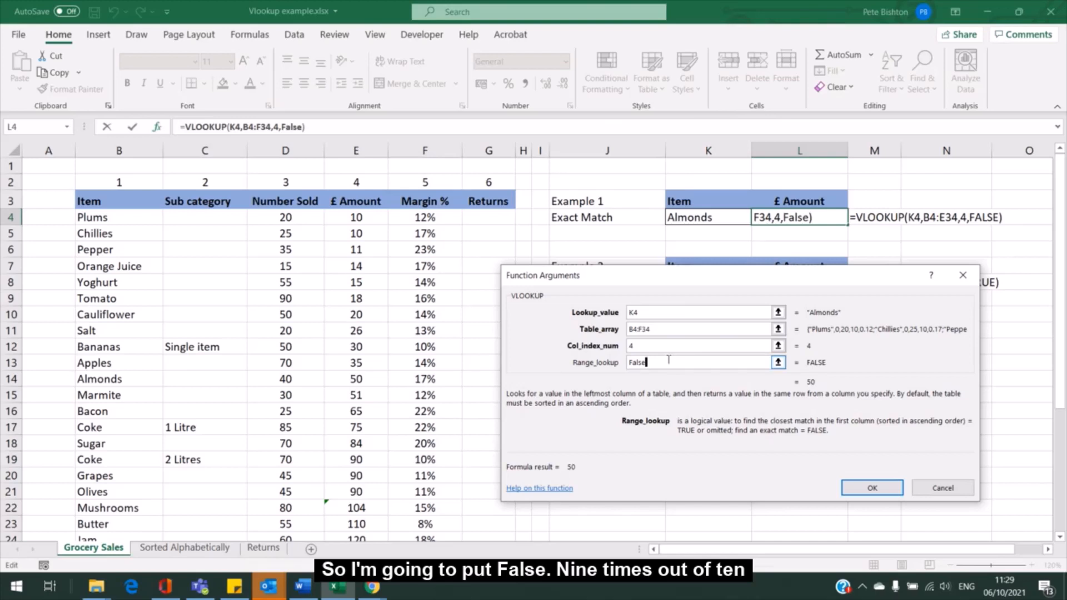
pyautogui.click(884, 490)
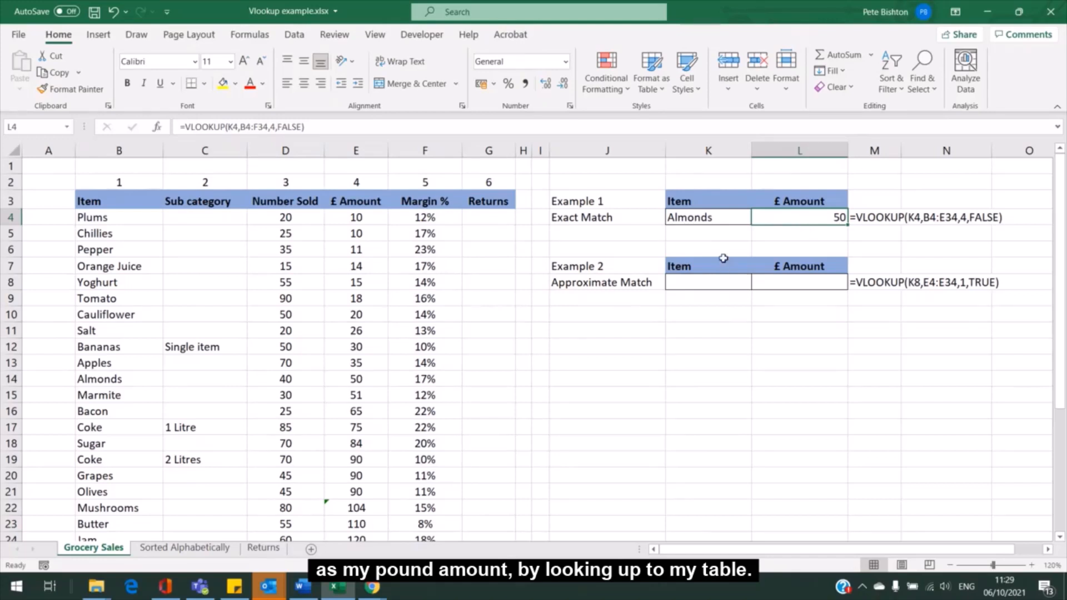
# Step: Clear the item in K4 and the VLOOKUP formula in L4
pyautogui.click(712, 219)
pyautogui.press('Delete')
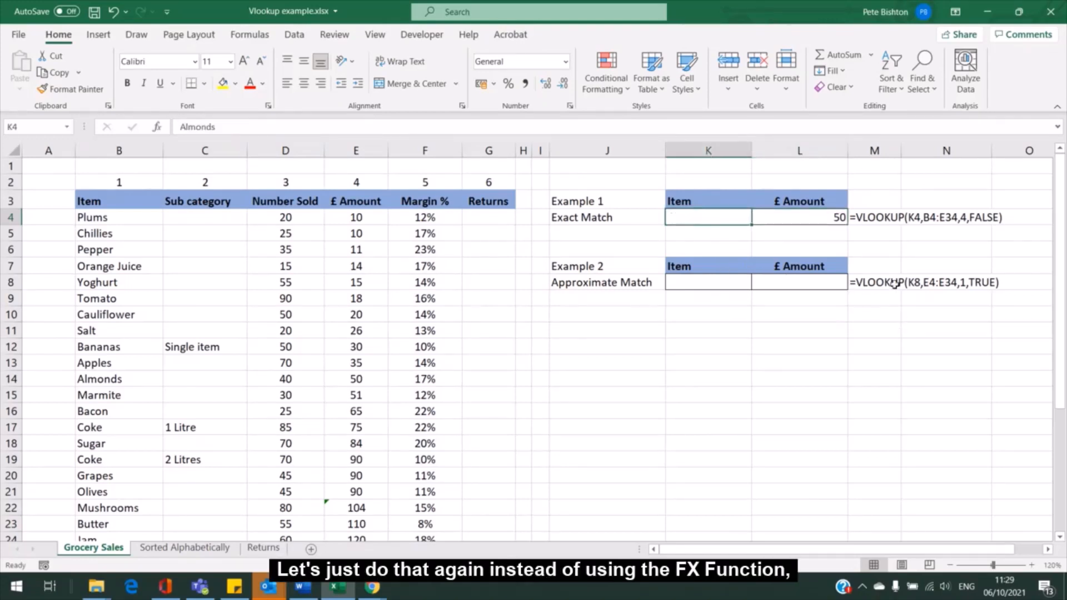
pyautogui.click(833, 223)
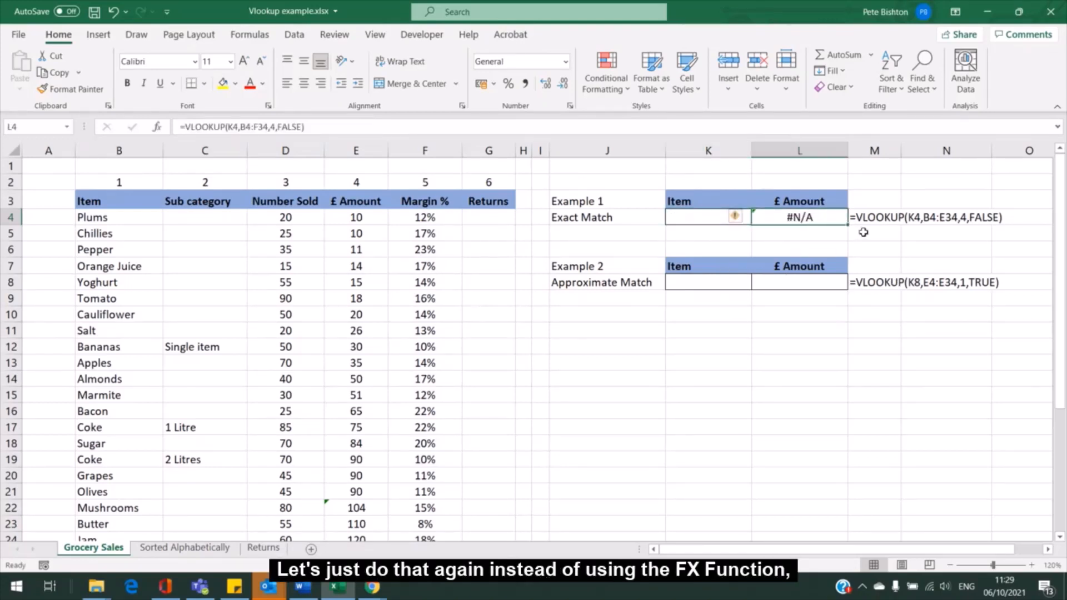
pyautogui.press('Delete')
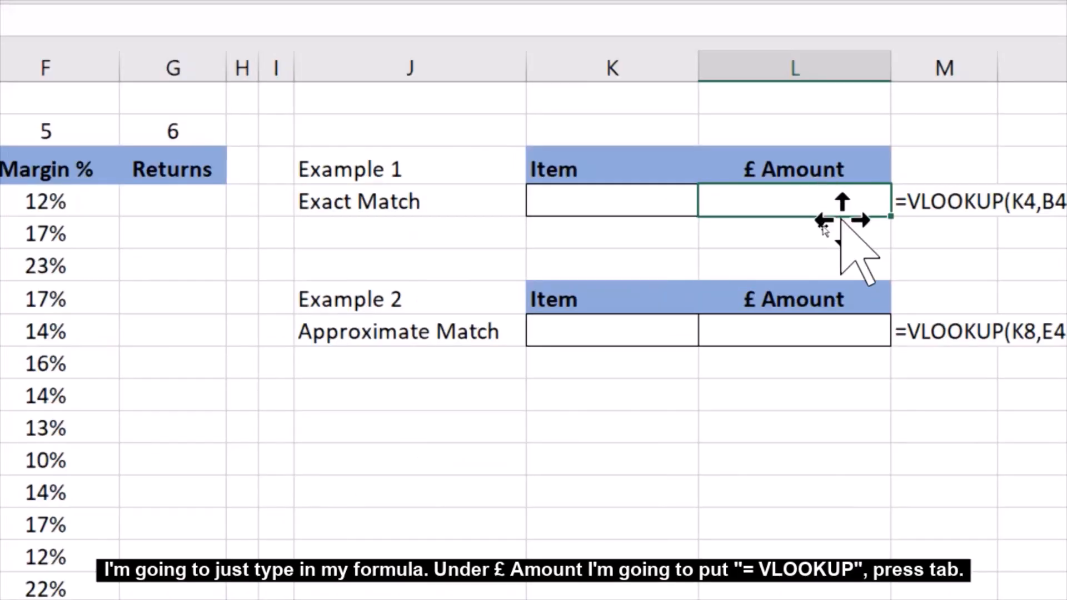
# Step: Begin a VLOOKUP formula directly in L4 with the quoted text "almonds" as its lookup value
pyautogui.write('=vlooku')
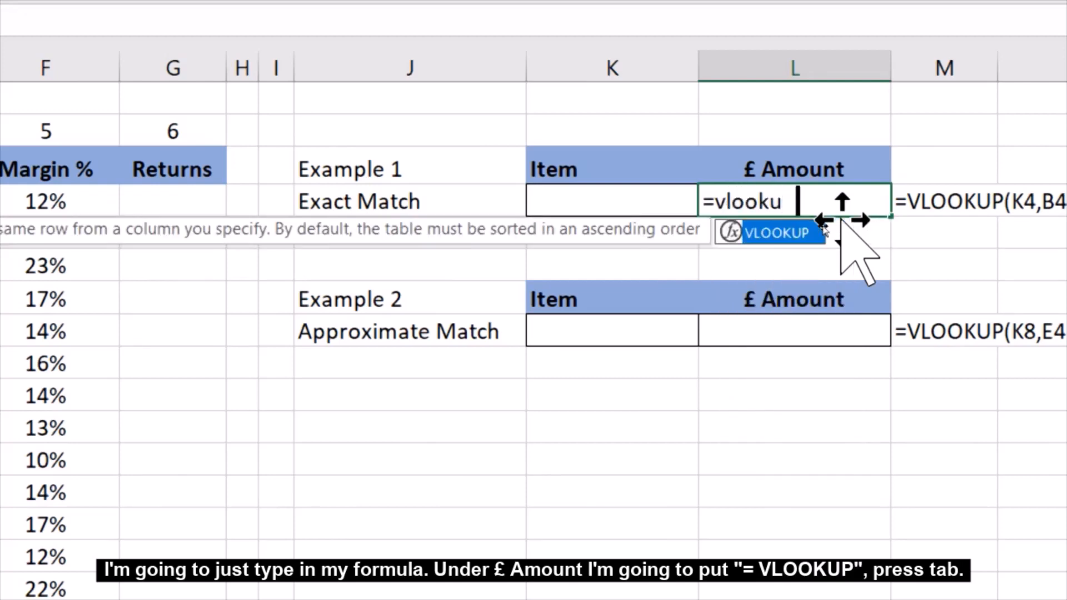
pyautogui.write('p')
pyautogui.press('Tab')
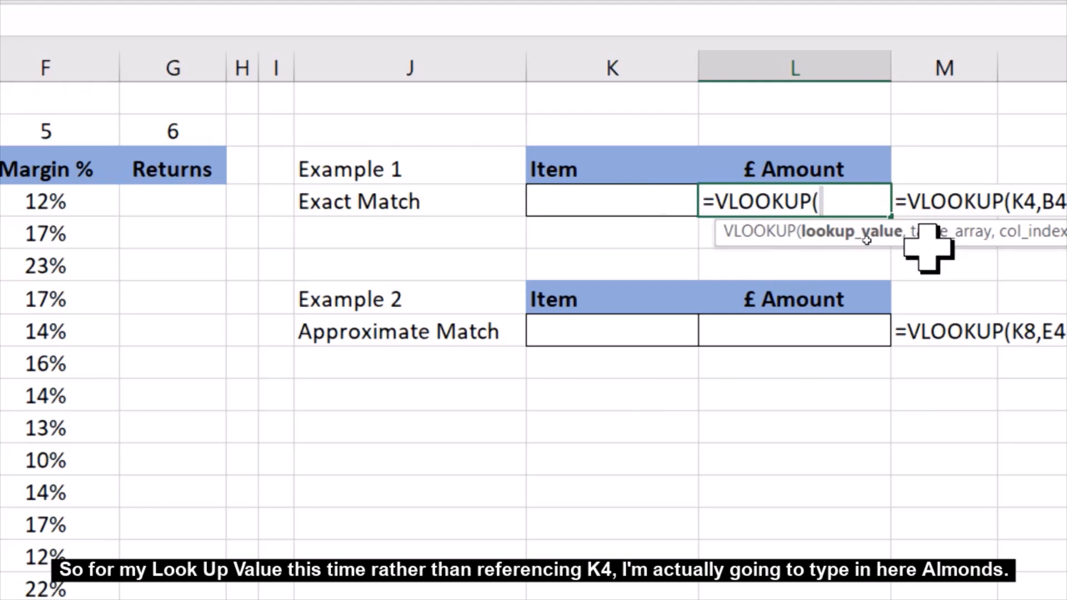
pyautogui.write('"almonds')
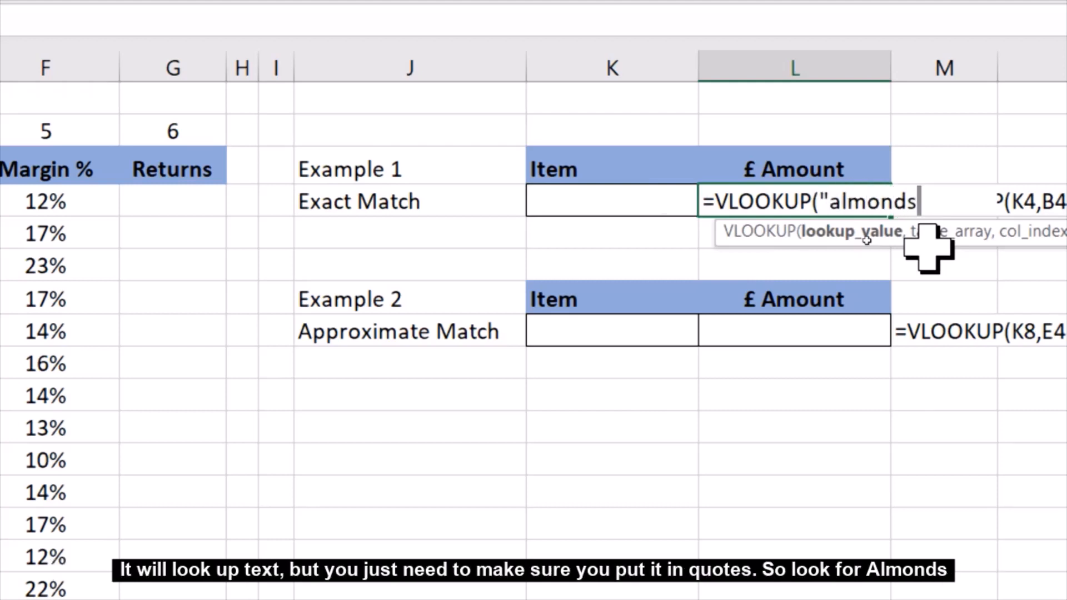
pyautogui.write('"')
pyautogui.write(',')
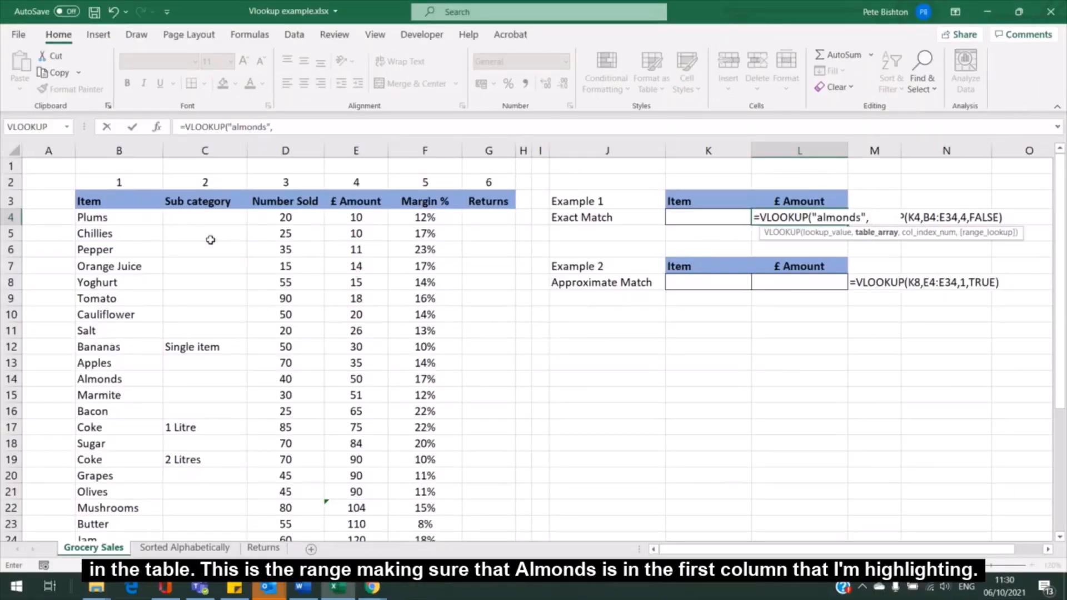
# Step: Complete the L4 formula with table array B4:F34, column index 4 and range lookup false
pyautogui.moveTo(123, 216); pyautogui.dragTo(434, 495)
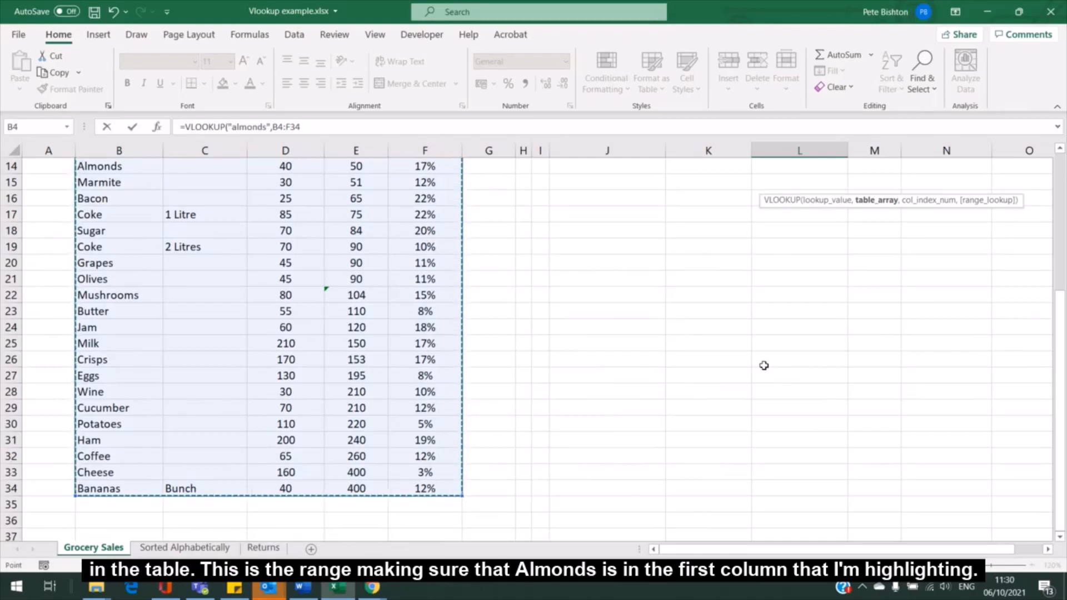
pyautogui.scroll(5, 762, 364)
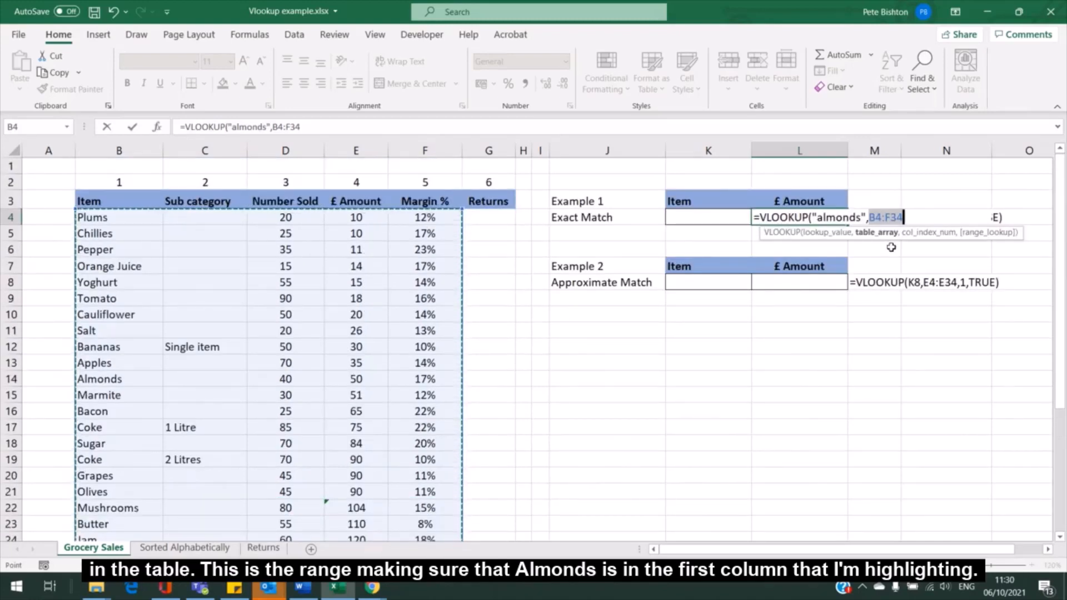
pyautogui.write(',')
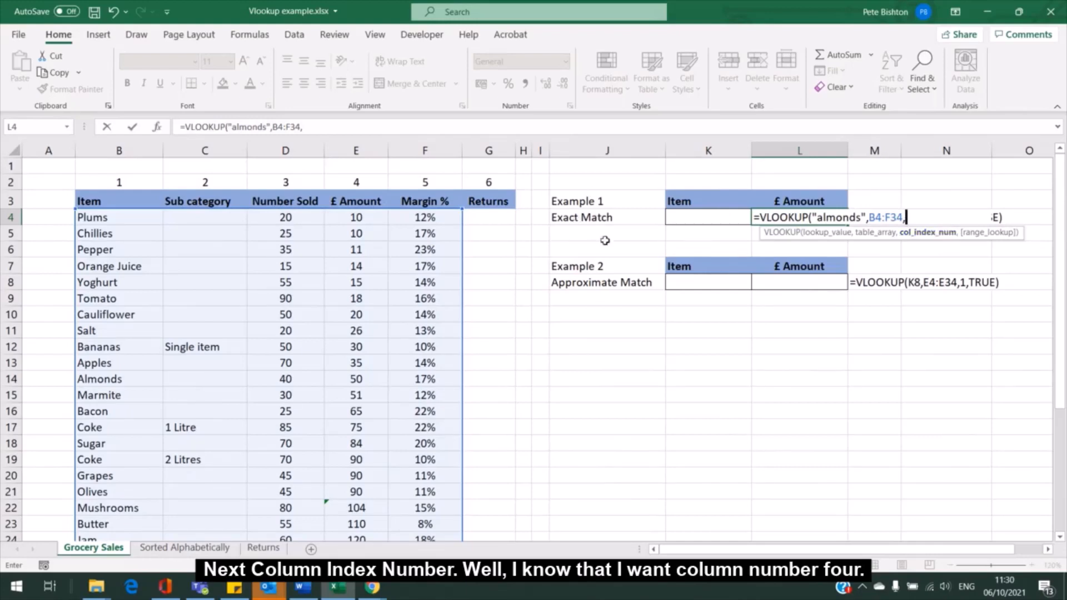
pyautogui.write('4,')
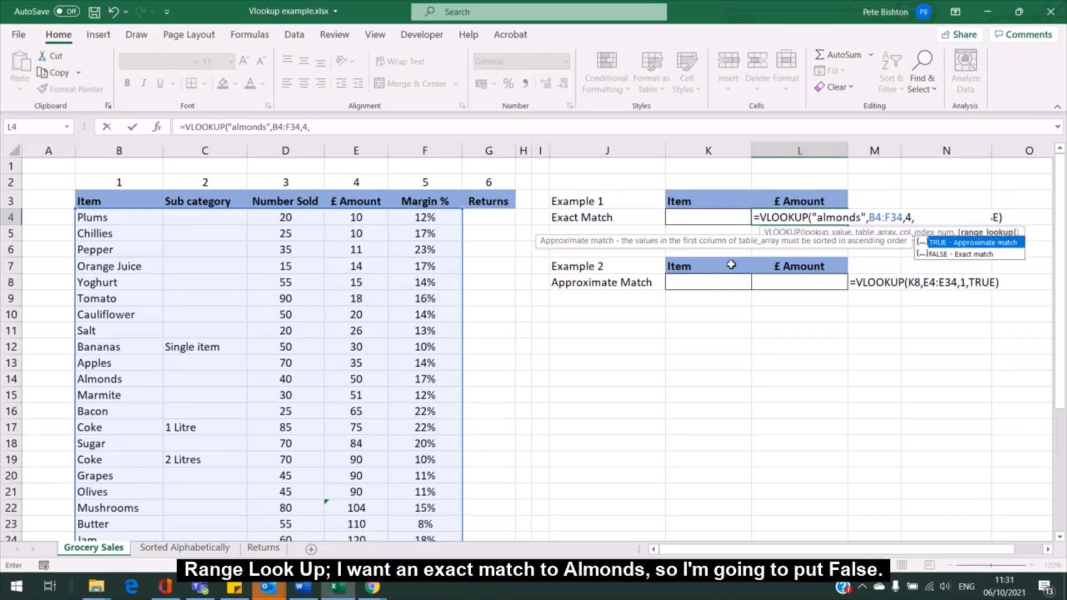
pyautogui.write('false)')
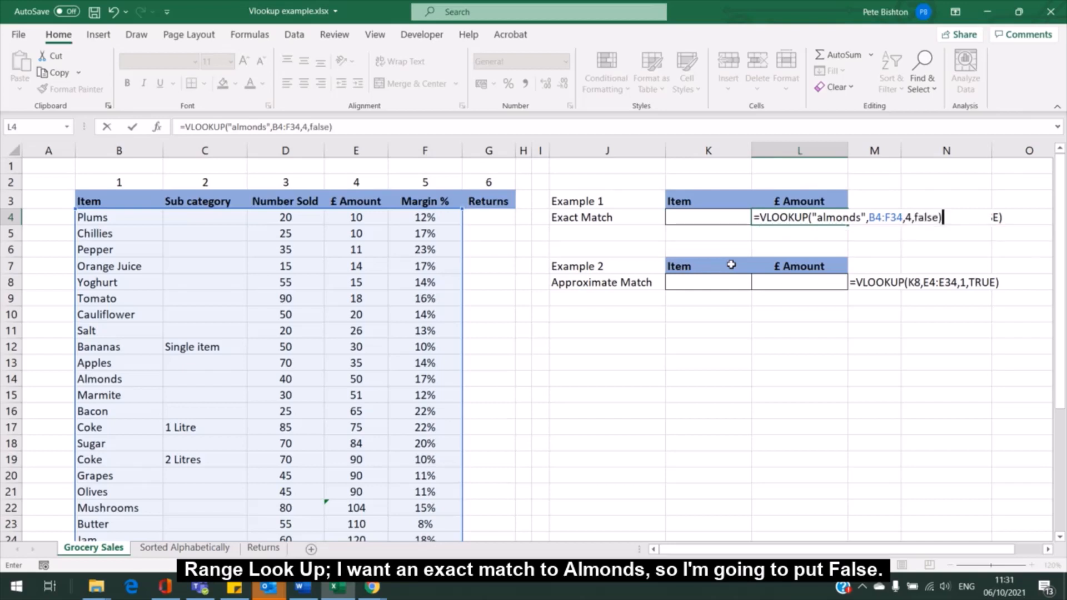
pyautogui.press('Return')
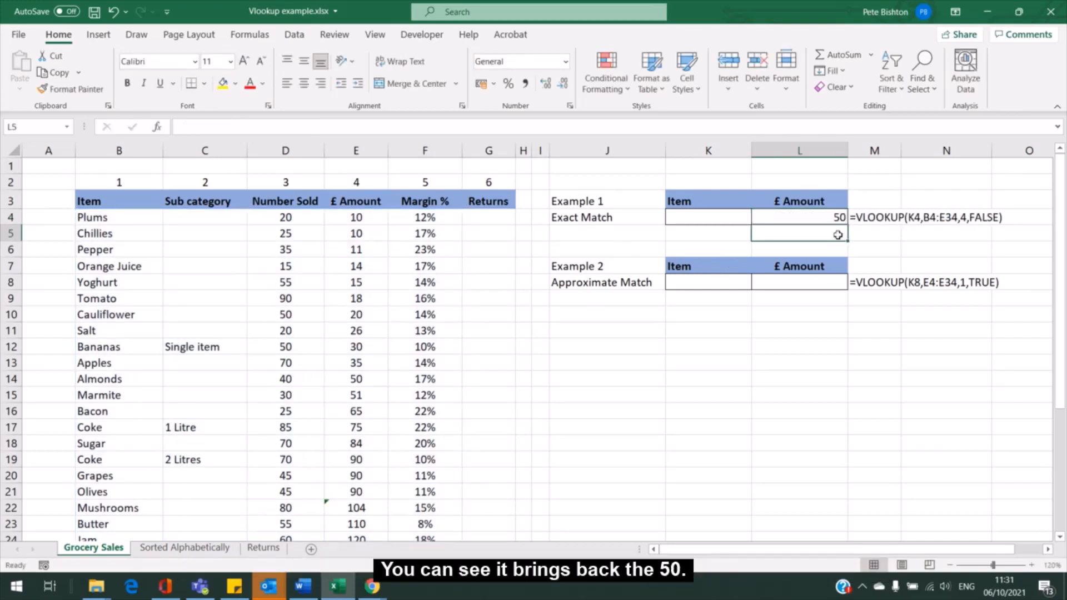
pyautogui.click(835, 215)
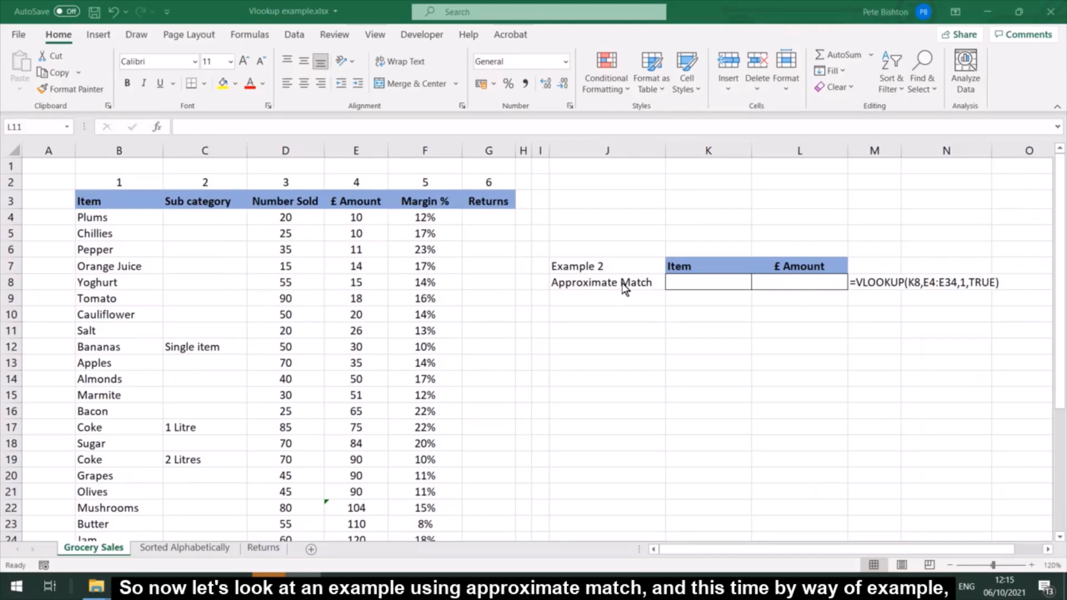
# Step: Enter 55 as the Example 2 approximate-match lookup value in cell K8
pyautogui.click(703, 282)
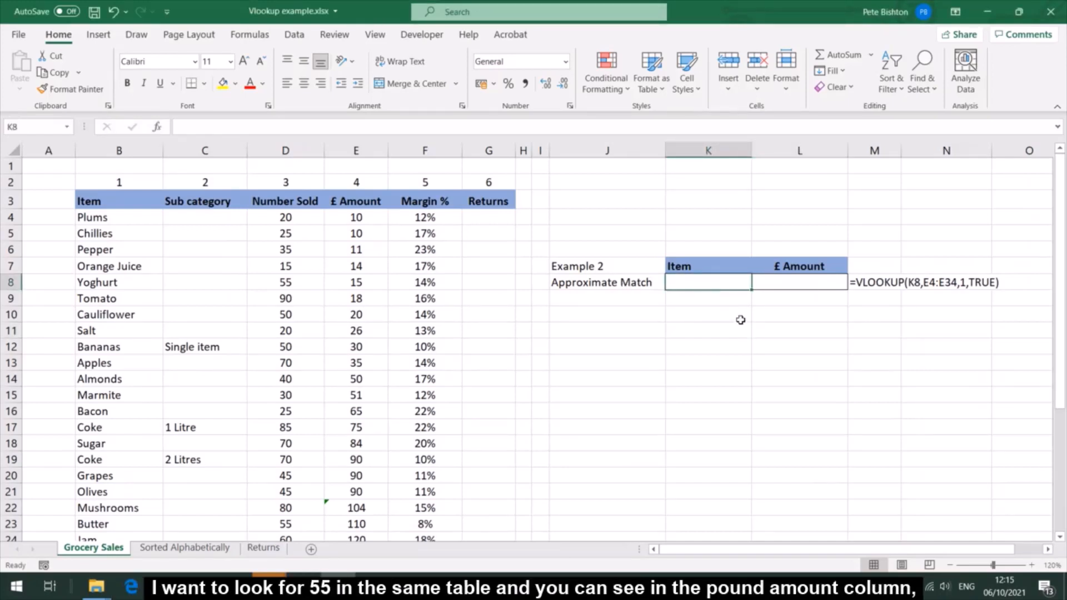
pyautogui.write('55')
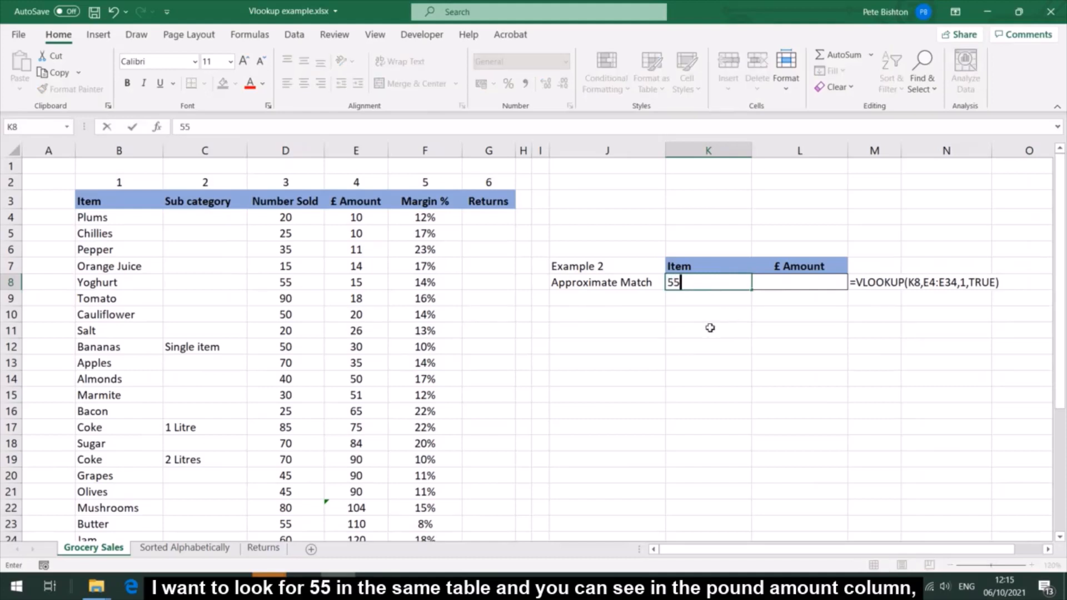
pyautogui.click(487, 316)
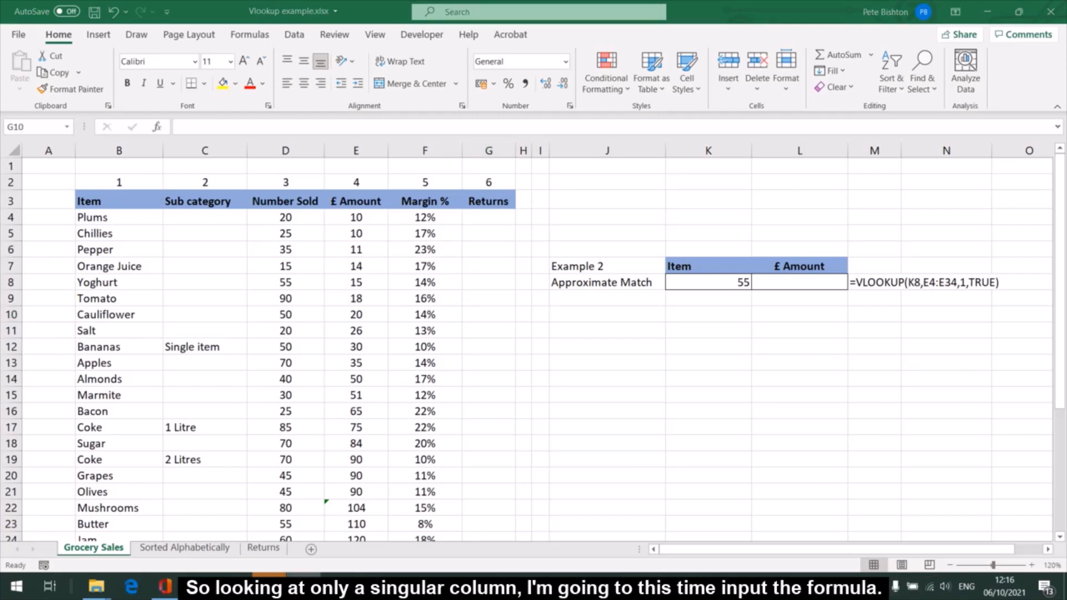
# Step: Begin a VLOOKUP formula in Example 2's £ Amount cell L8 with K8 as its lookup value
pyautogui.click(784, 285)
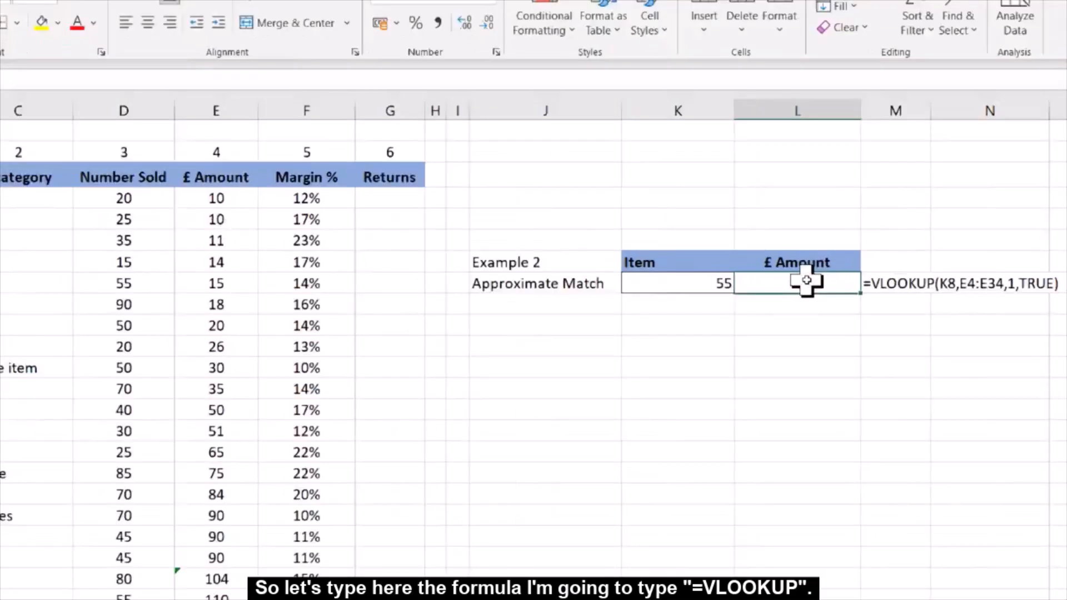
pyautogui.write('=')
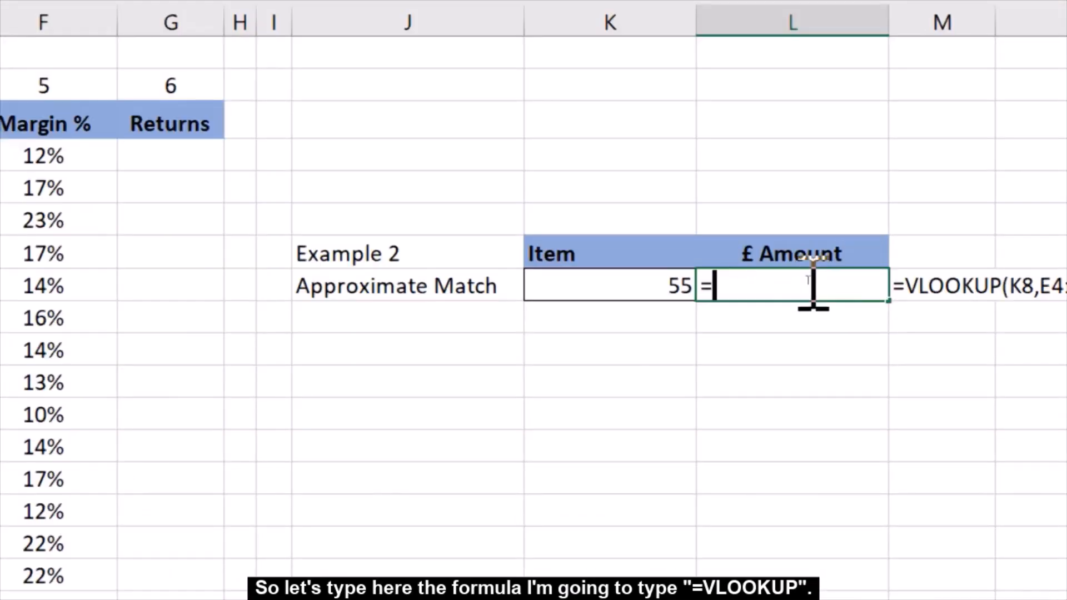
pyautogui.write('vlook')
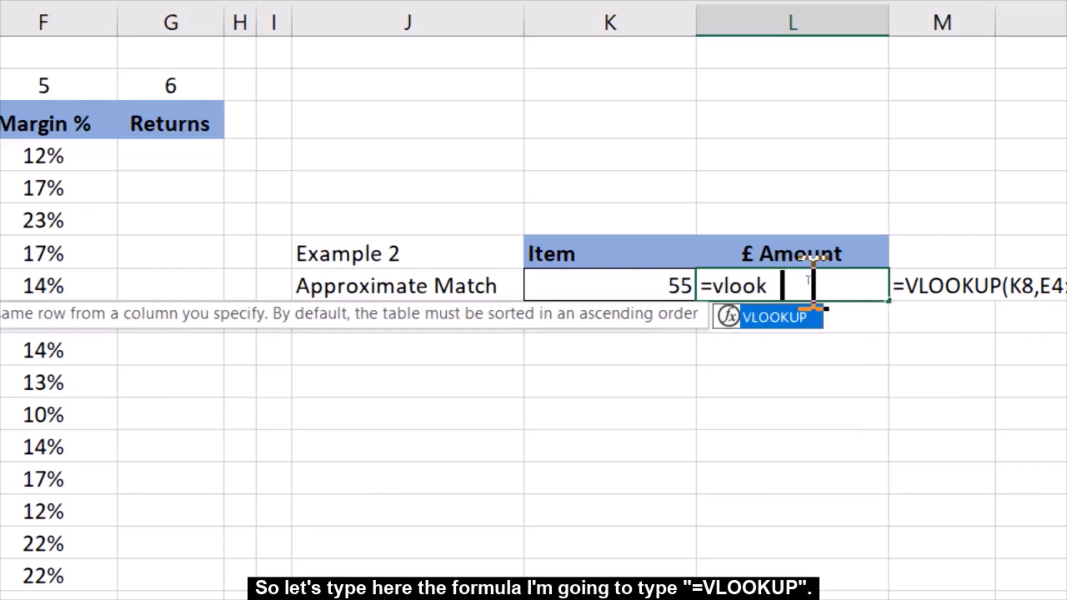
pyautogui.write('up(')
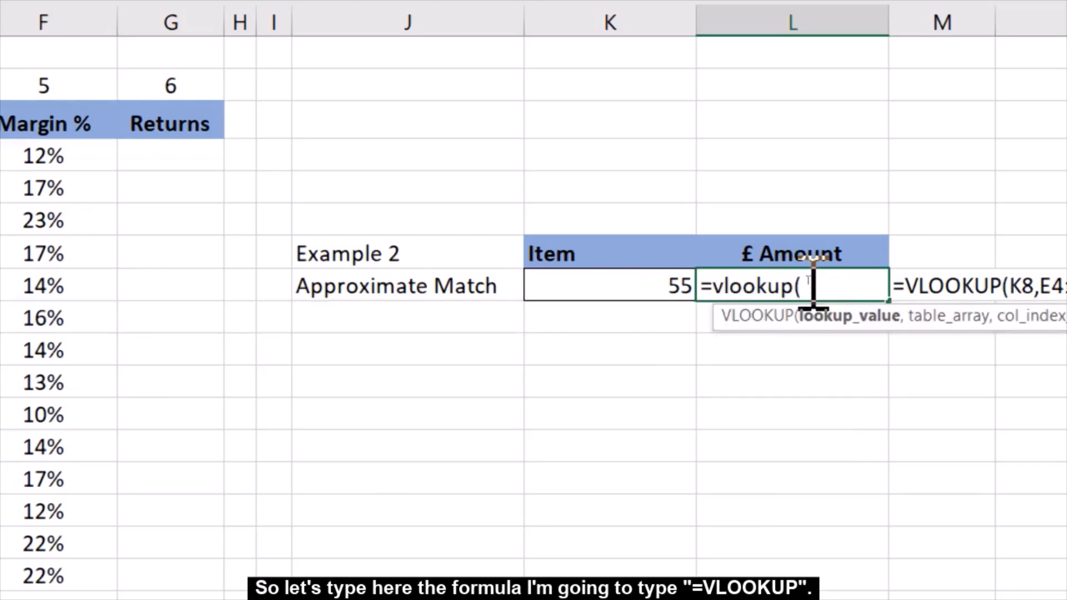
pyautogui.click(610, 286)
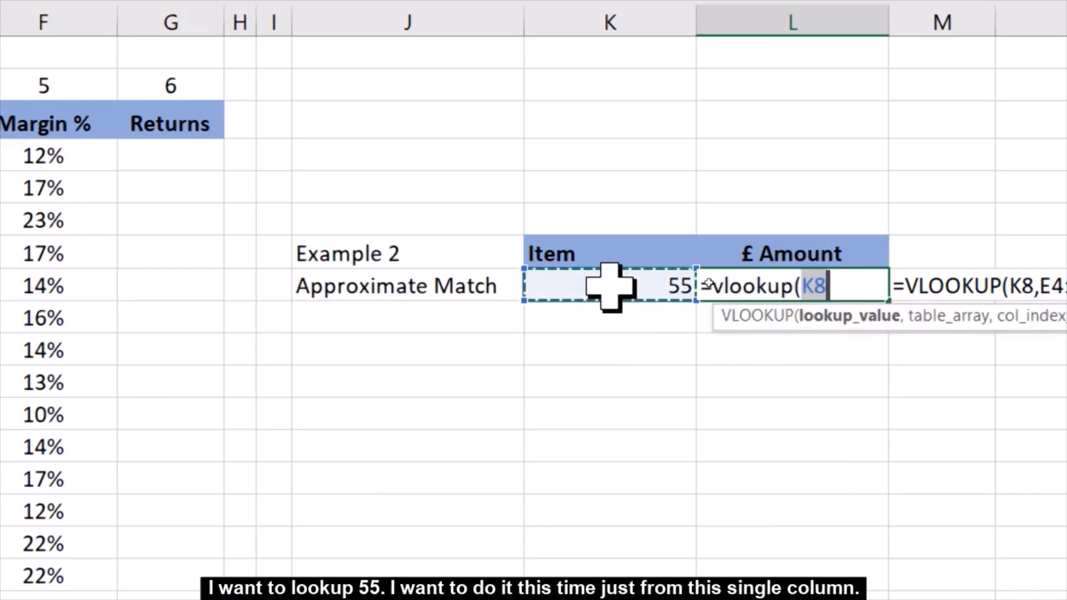
pyautogui.write(',')
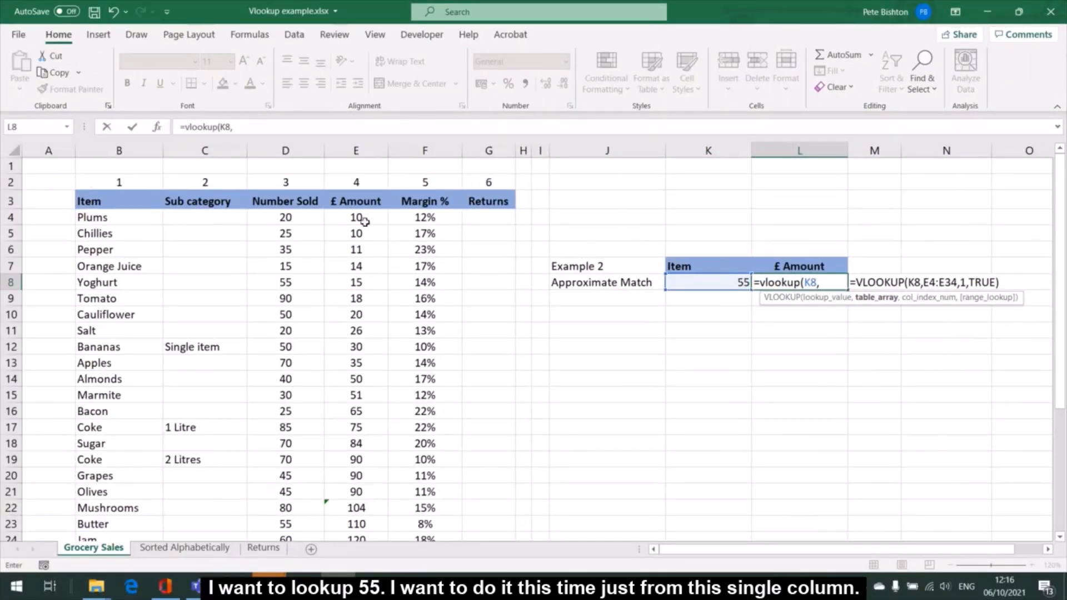
# Step: Complete the L8 formula with table array E4:E34, column index 1 and range lookup true
pyautogui.moveTo(356, 218); pyautogui.dragTo(359, 503)
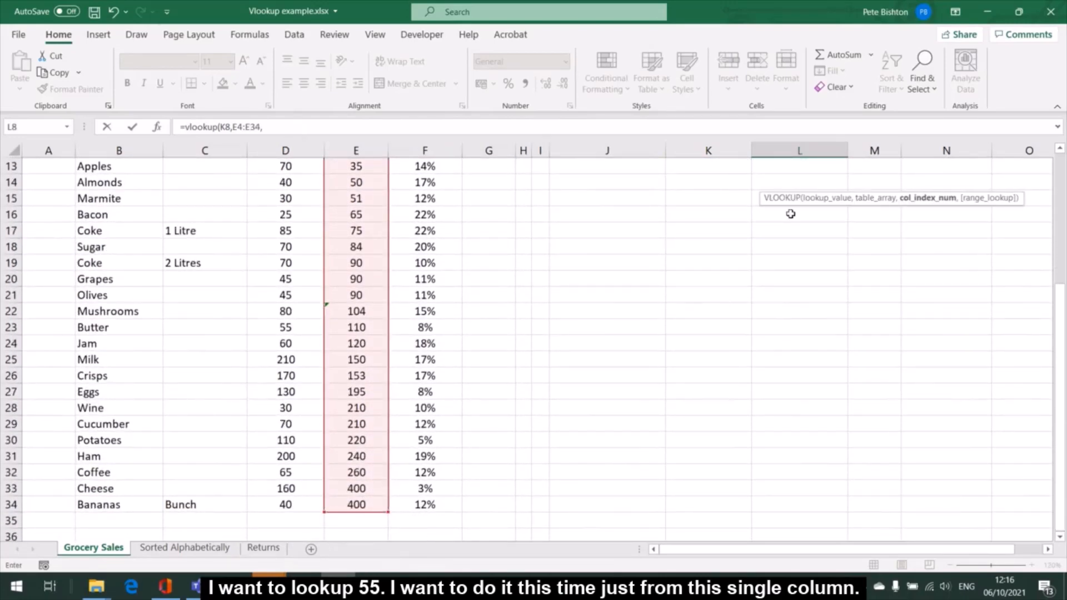
pyautogui.write(',')
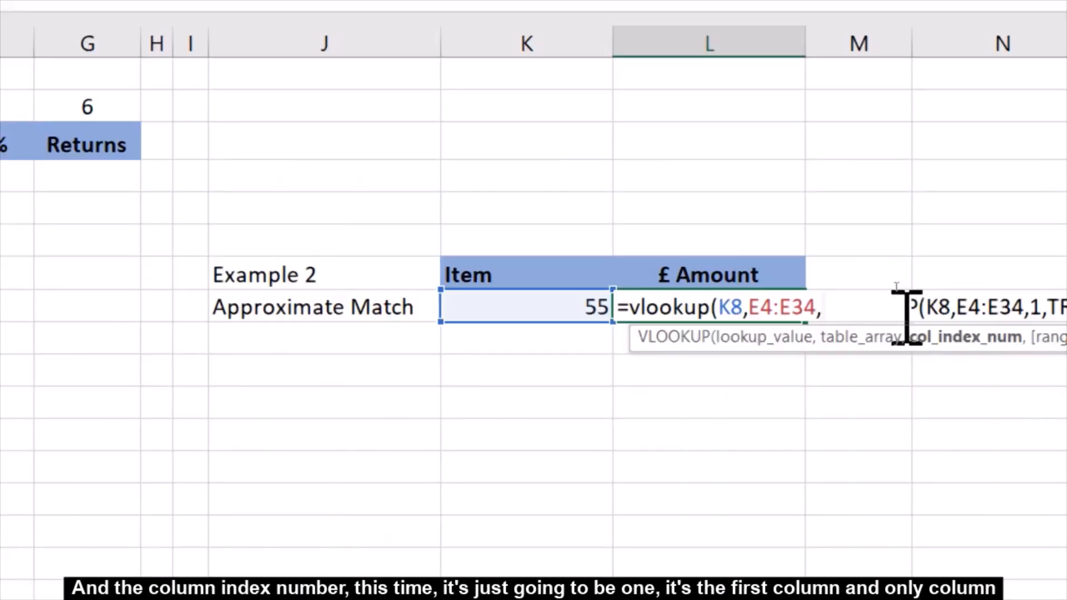
pyautogui.write('1')
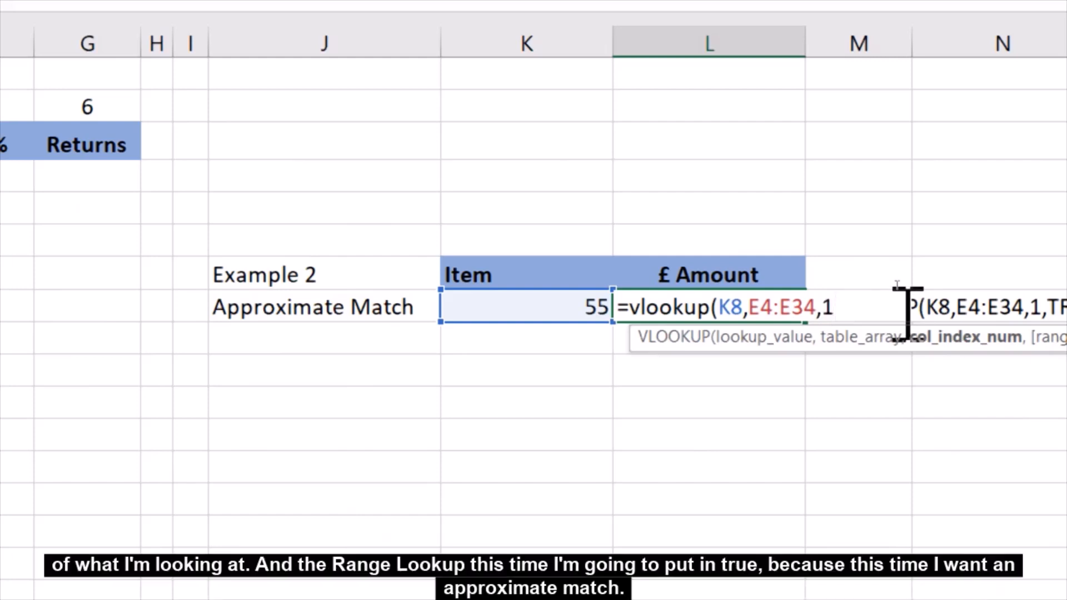
pyautogui.write(',')
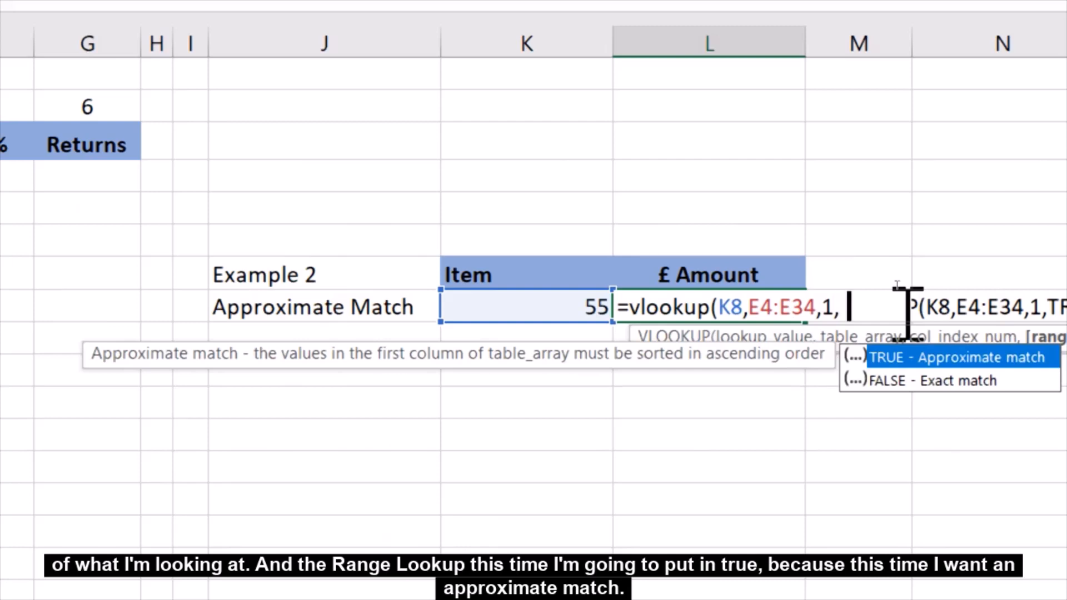
pyautogui.write('true)')
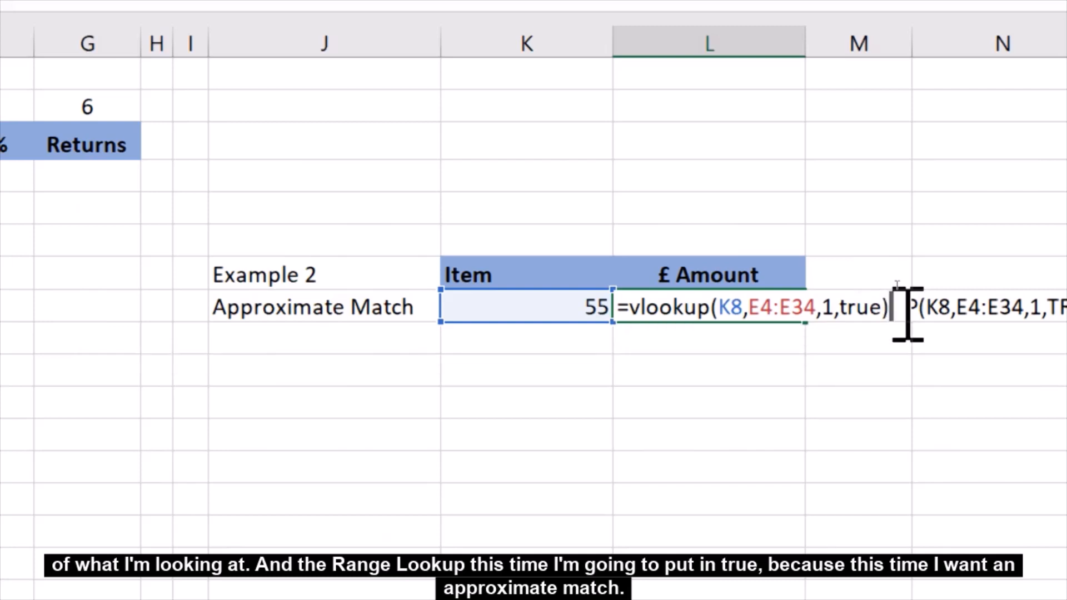
pyautogui.press('Return')
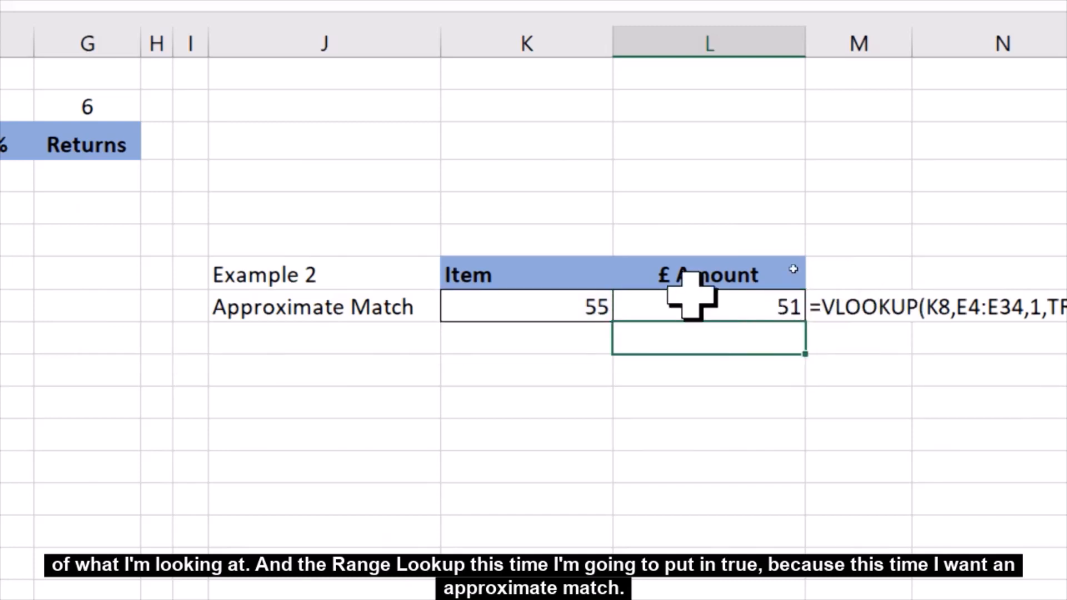
# Step: Examine the approximate-match result in L8 against the £ amounts in E15 and E16
pyautogui.click(701, 303)
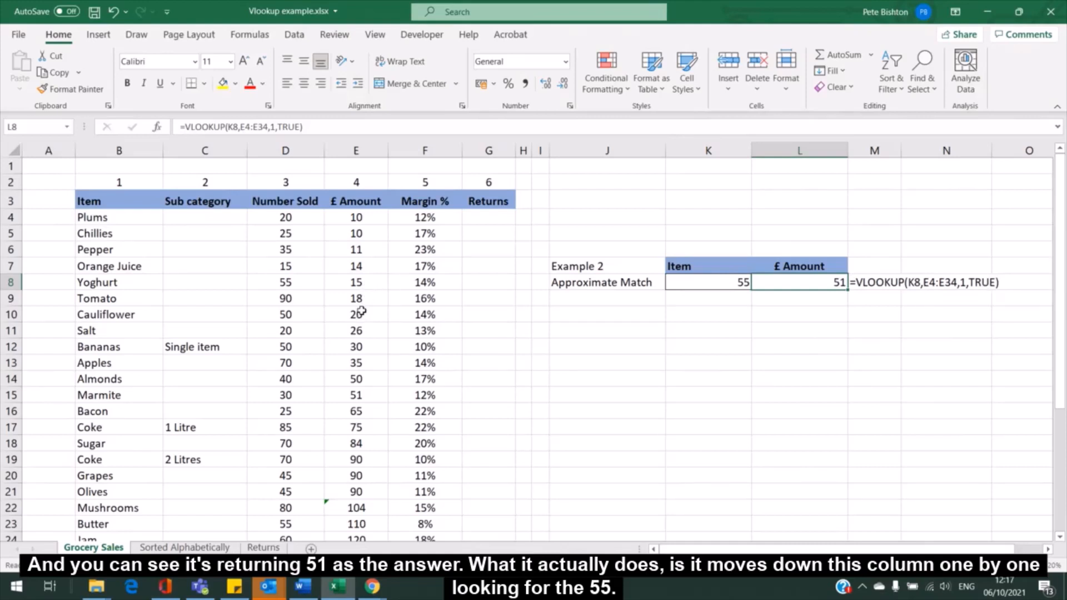
pyautogui.click(379, 394)
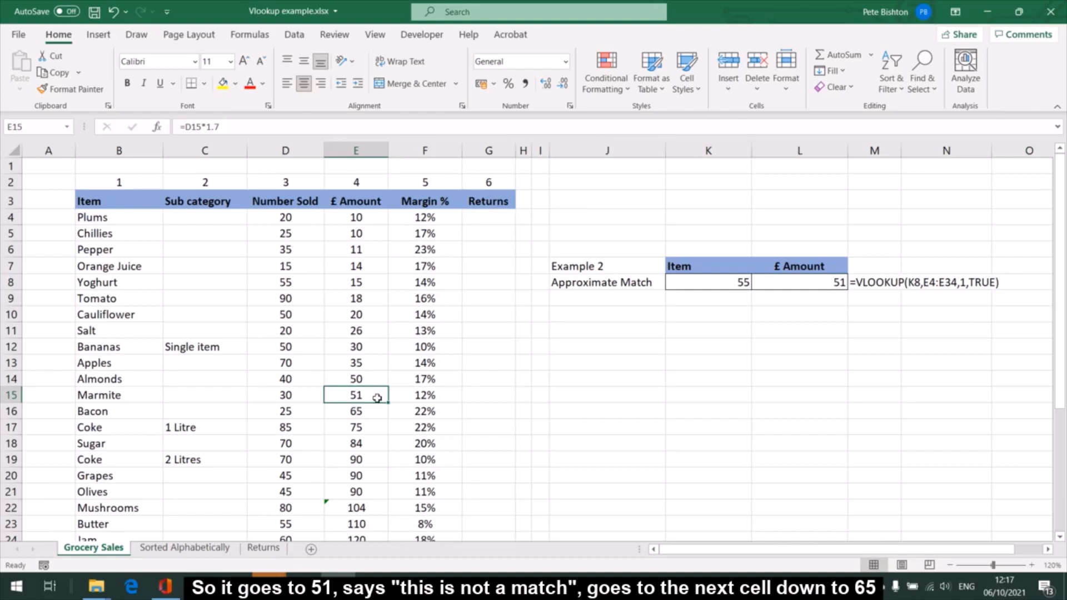
pyautogui.click(377, 412)
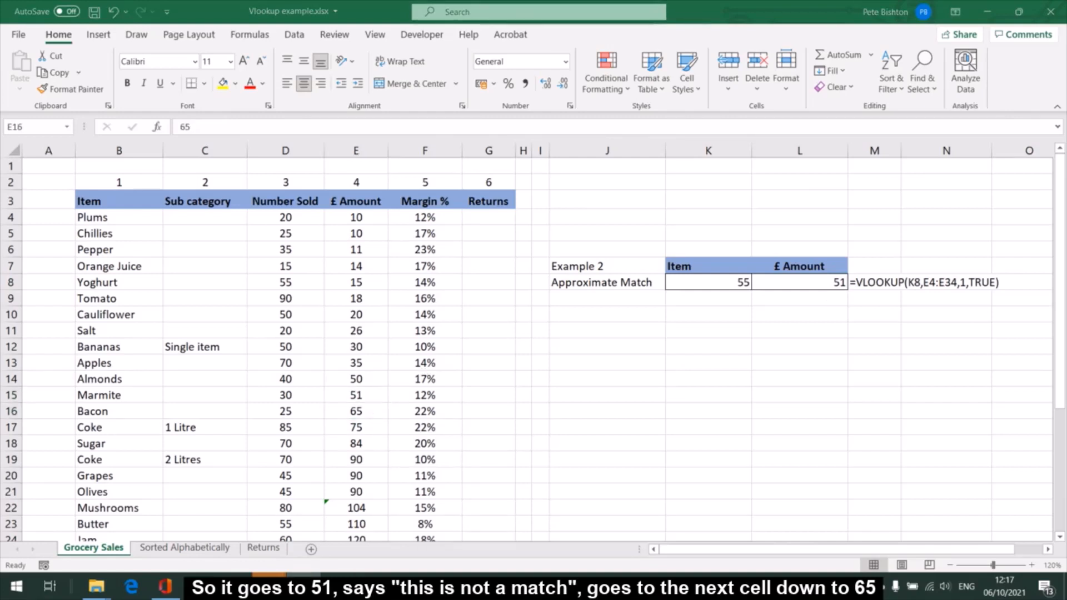
pyautogui.click(367, 417)
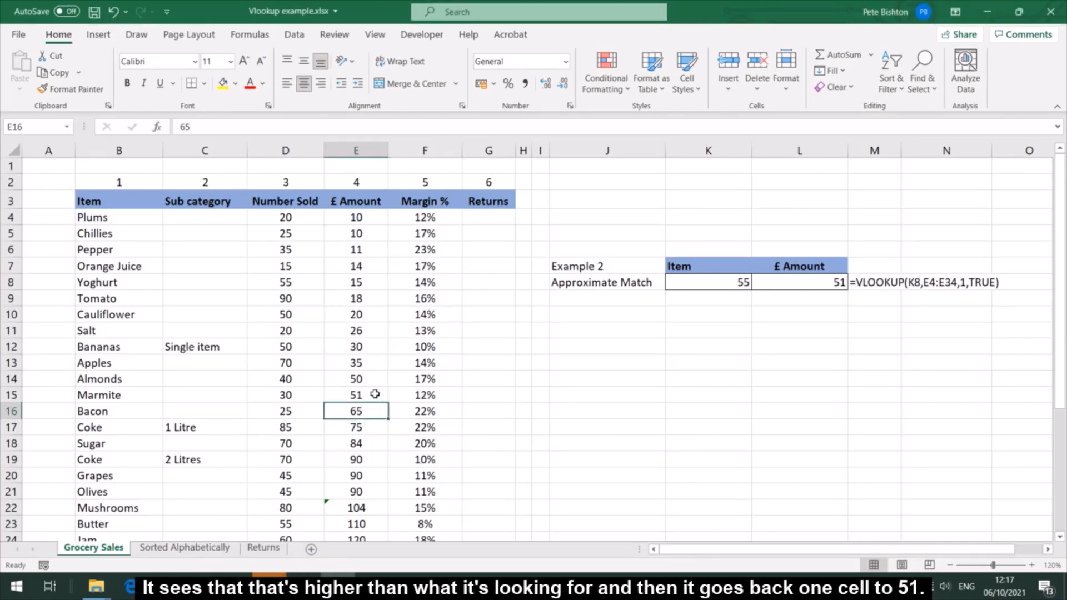
pyautogui.click(375, 394)
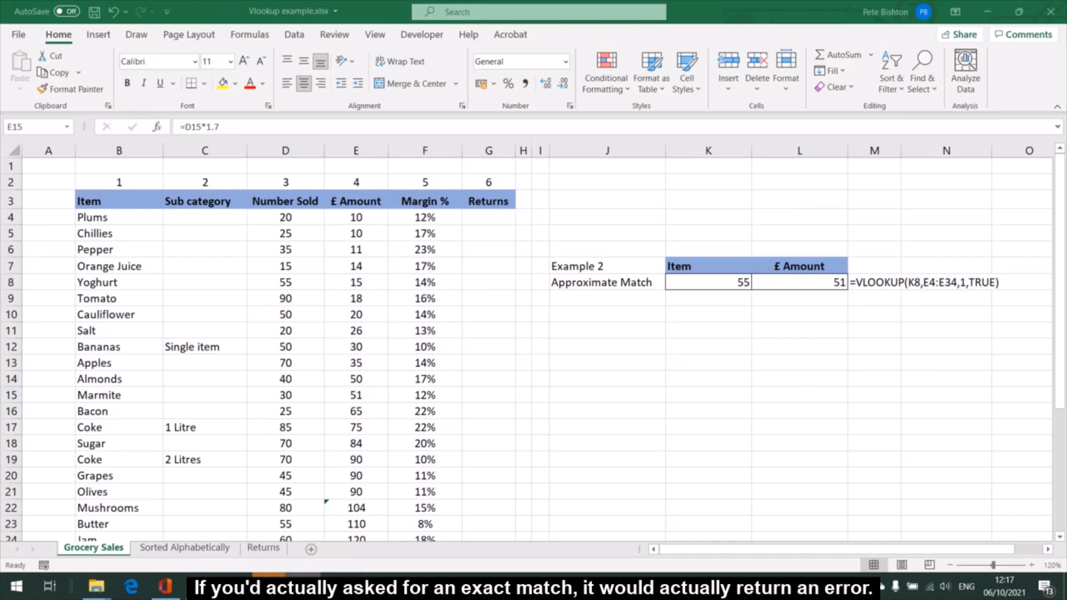
pyautogui.click(654, 362)
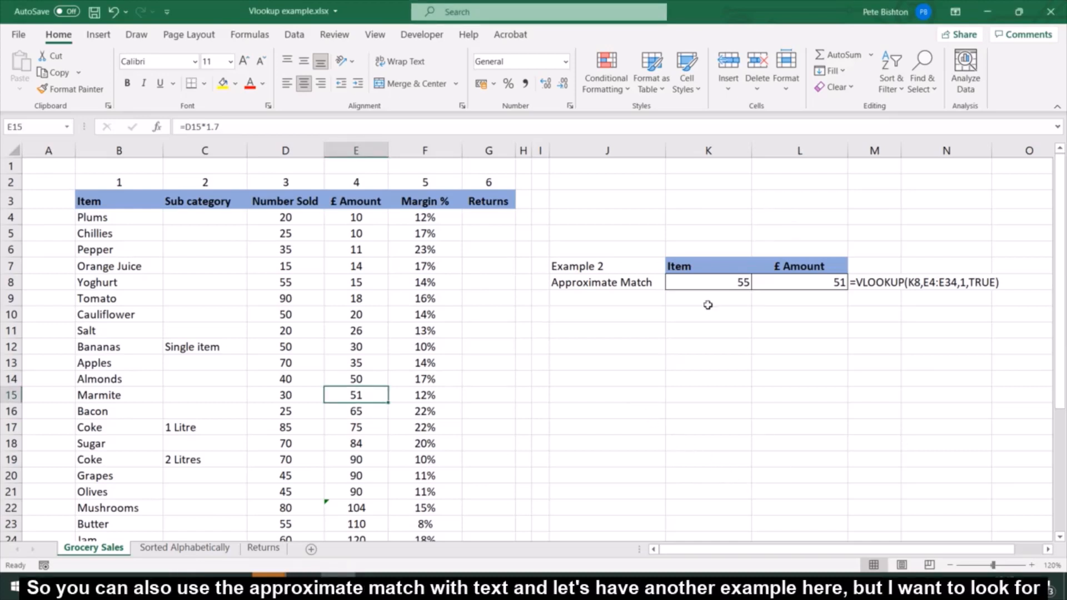
# Step: Enter Cola as the Example 3 lookup item in cell K8 of the Sorted Alphabetically sheet
pyautogui.click(200, 548)
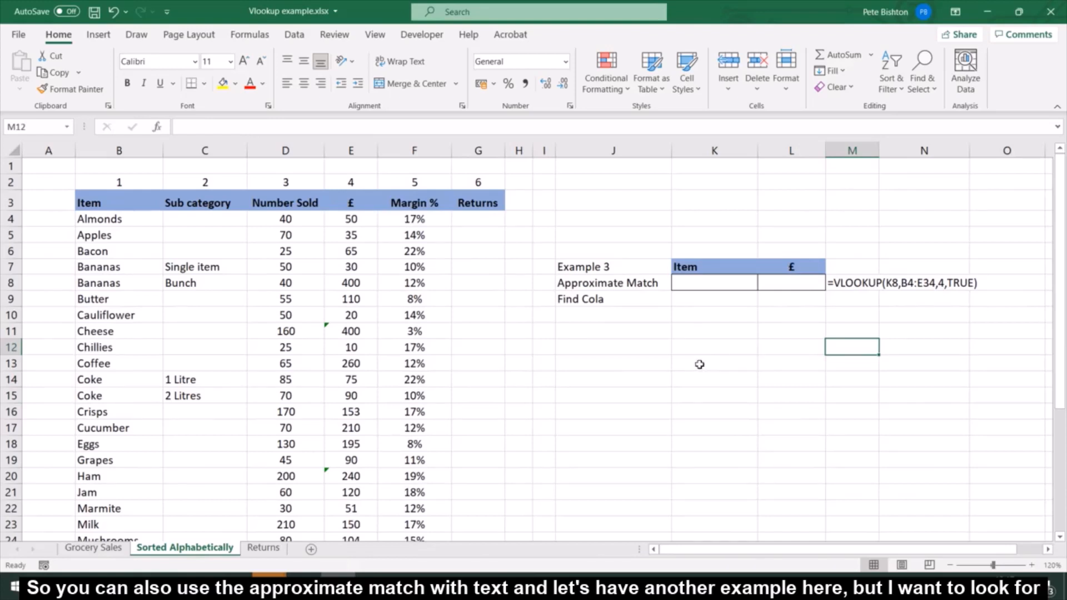
pyautogui.click(723, 285)
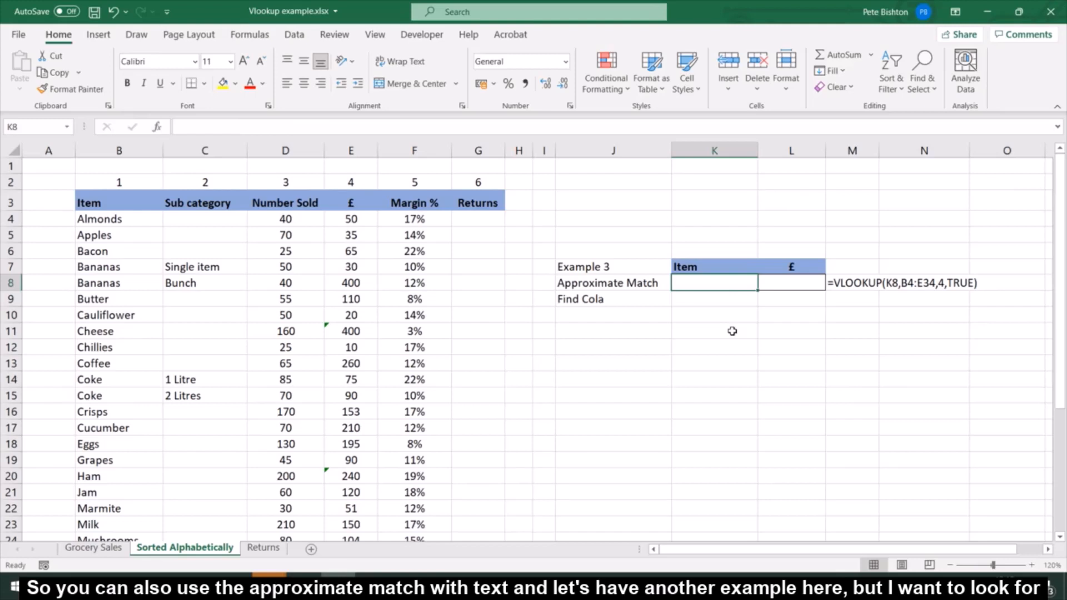
pyautogui.write('Cola')
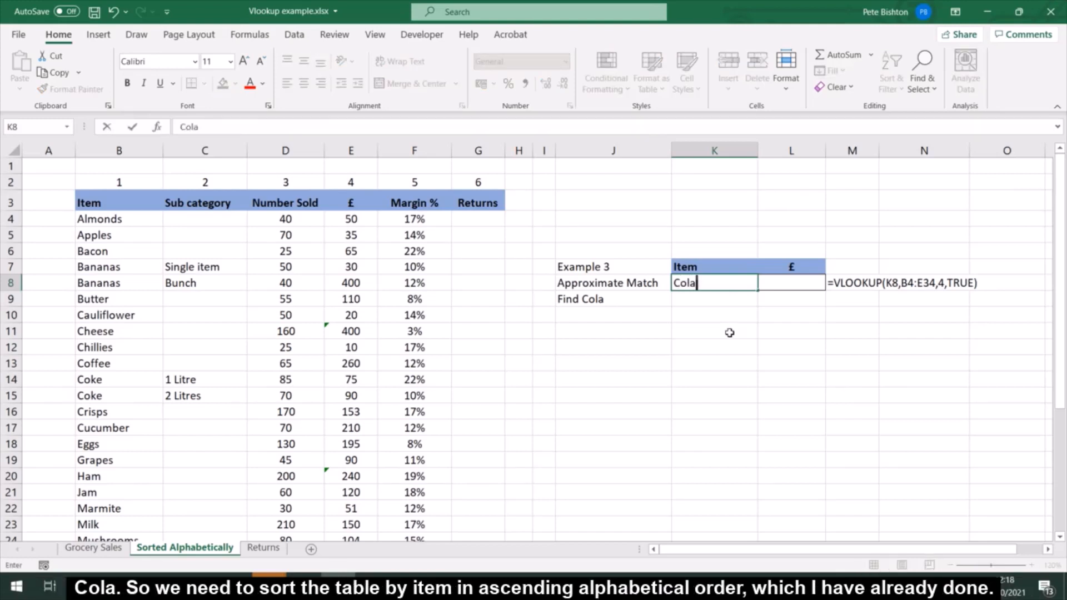
pyautogui.click(729, 332)
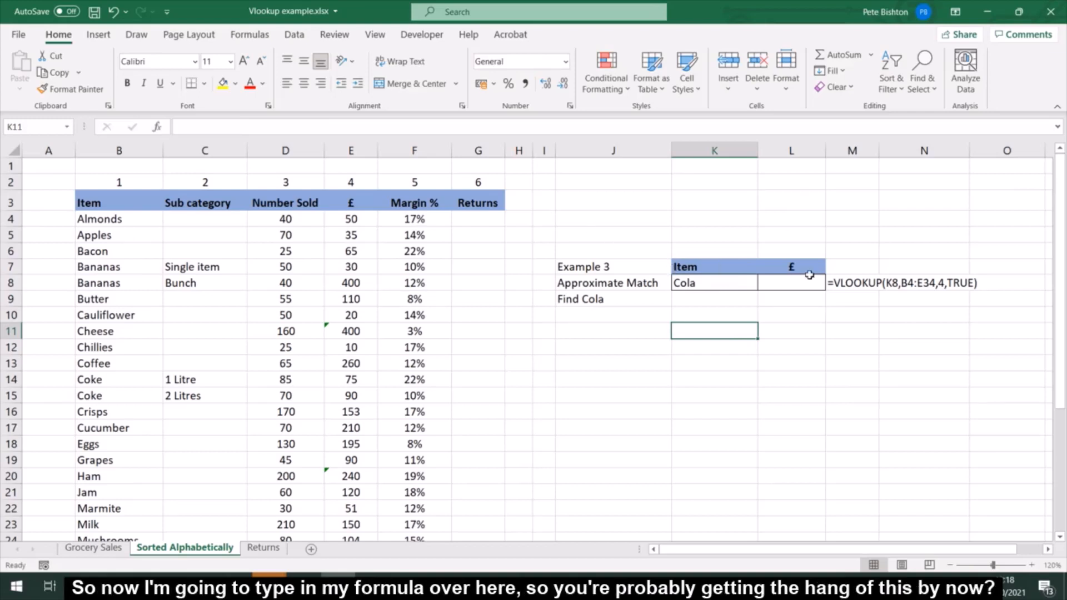
# Step: Begin a VLOOKUP formula in Example 3's £ cell L8, using the Cola cell K8 as its lookup value
pyautogui.click(805, 279)
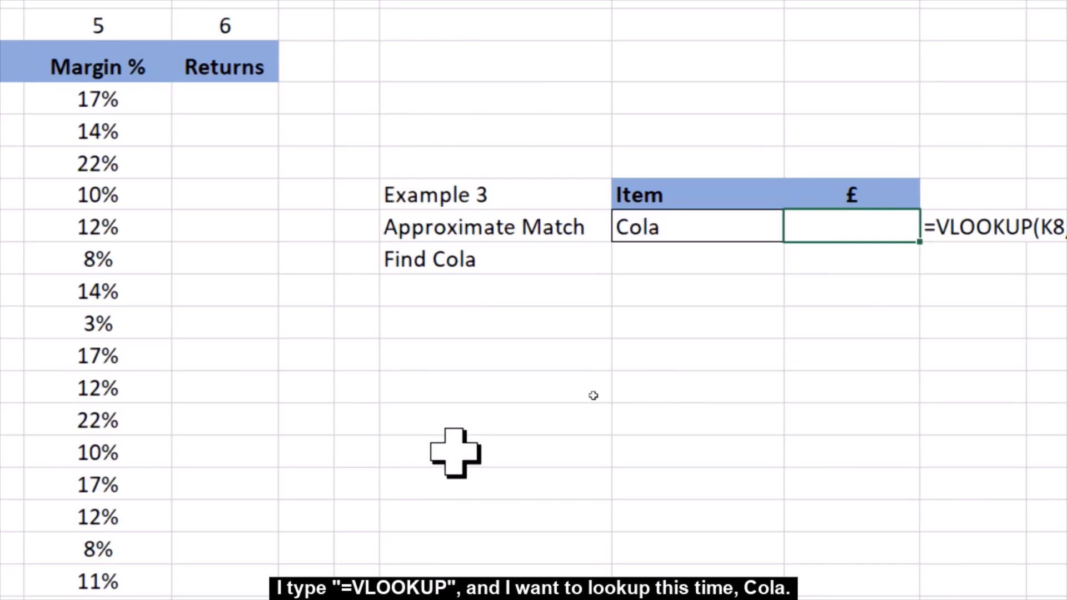
pyautogui.write('=v')
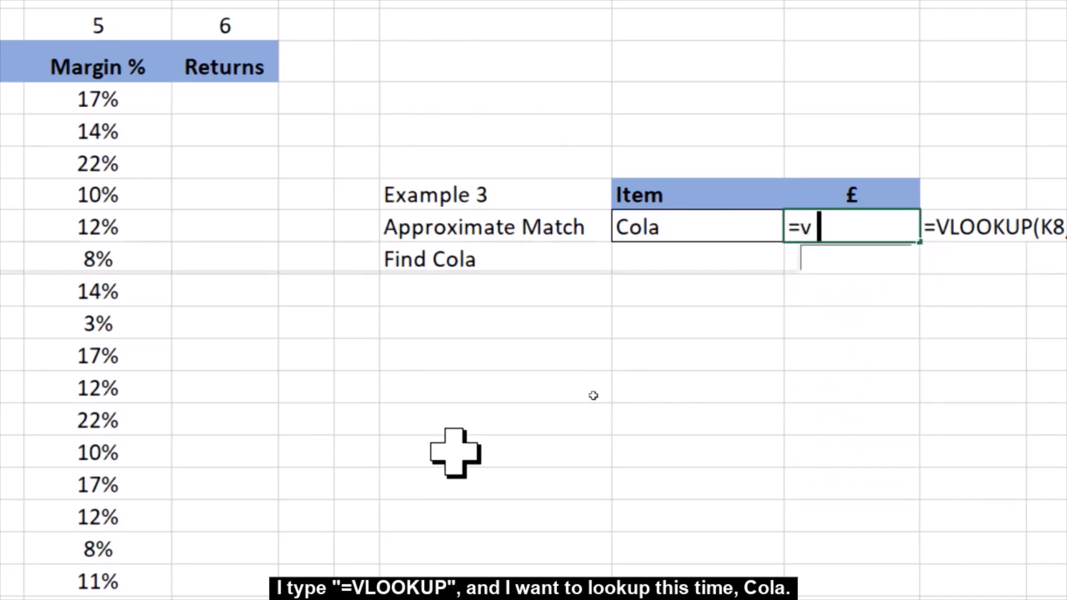
pyautogui.write('looku')
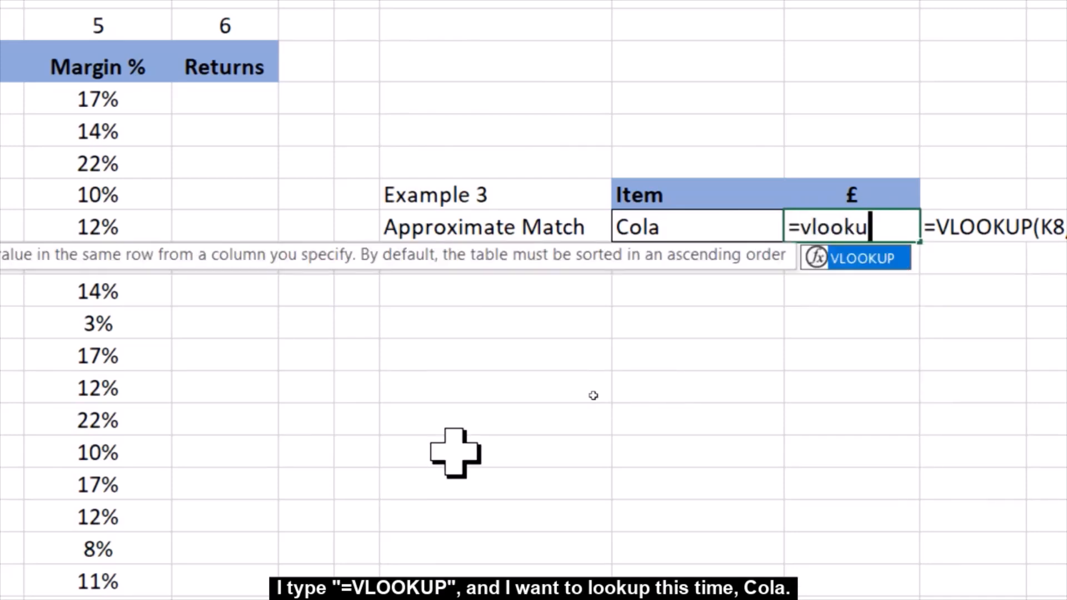
pyautogui.write('p(')
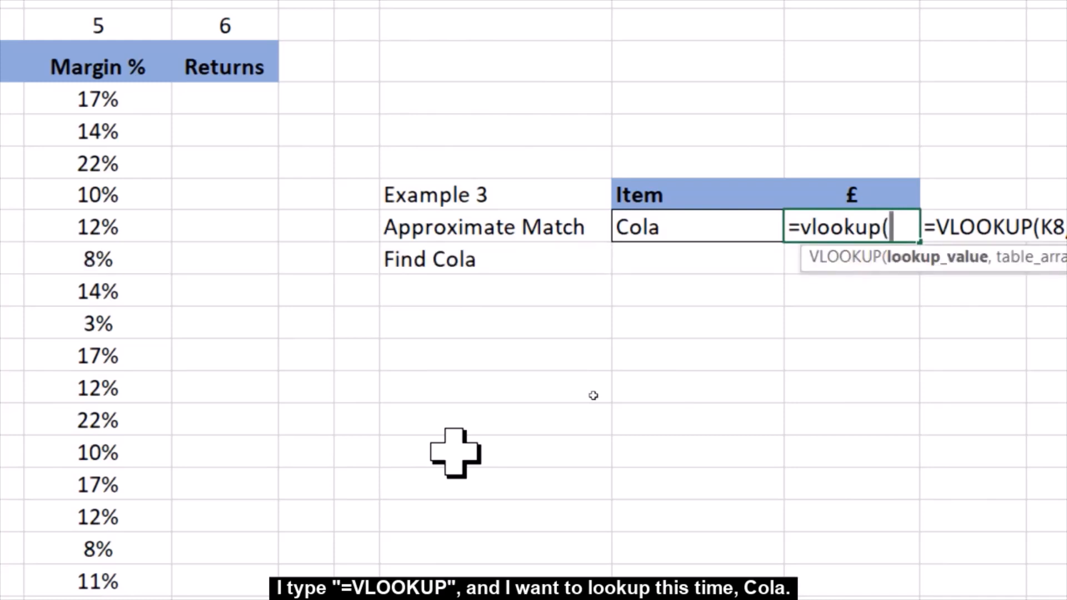
pyautogui.click(641, 230)
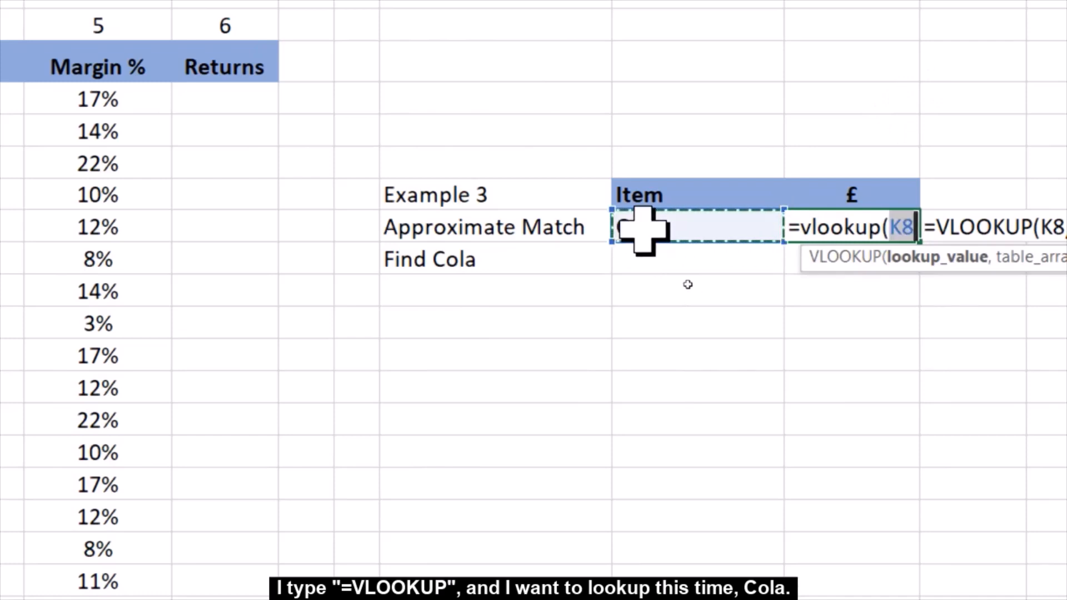
pyautogui.write(',')
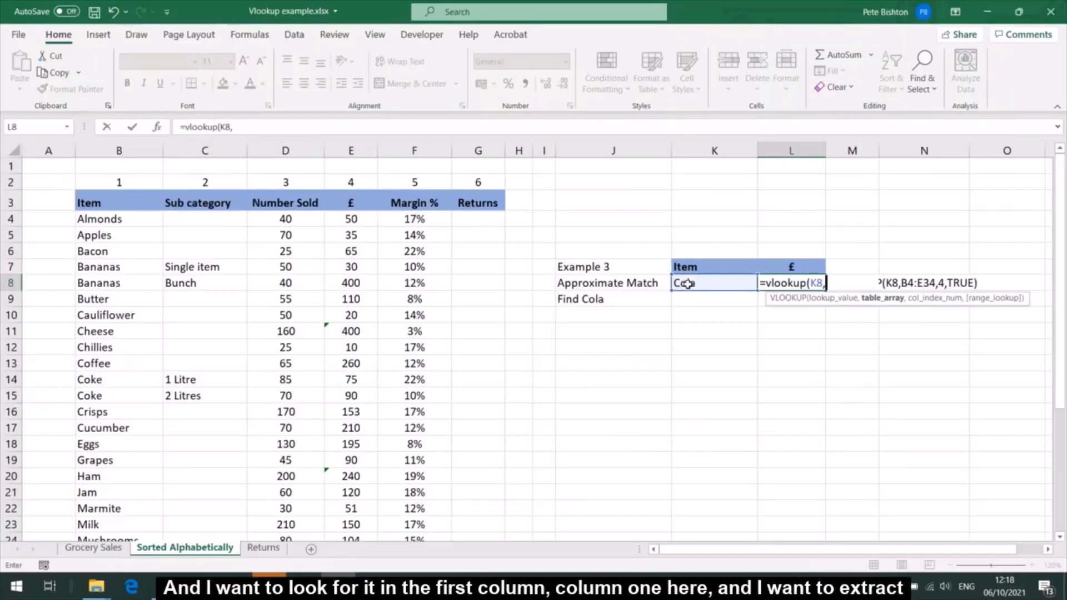
# Step: Complete the L8 formula with table array B4:F34, column index 4 and range lookup True
pyautogui.click(108, 218)
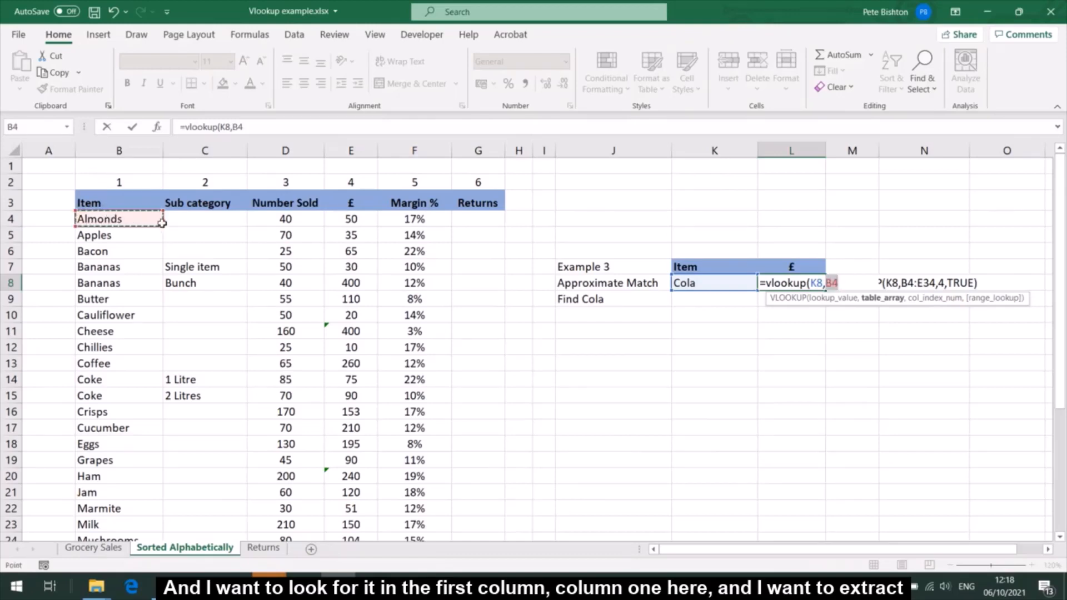
pyautogui.moveTo(161, 221); pyautogui.dragTo(433, 505)
pyautogui.write(',')
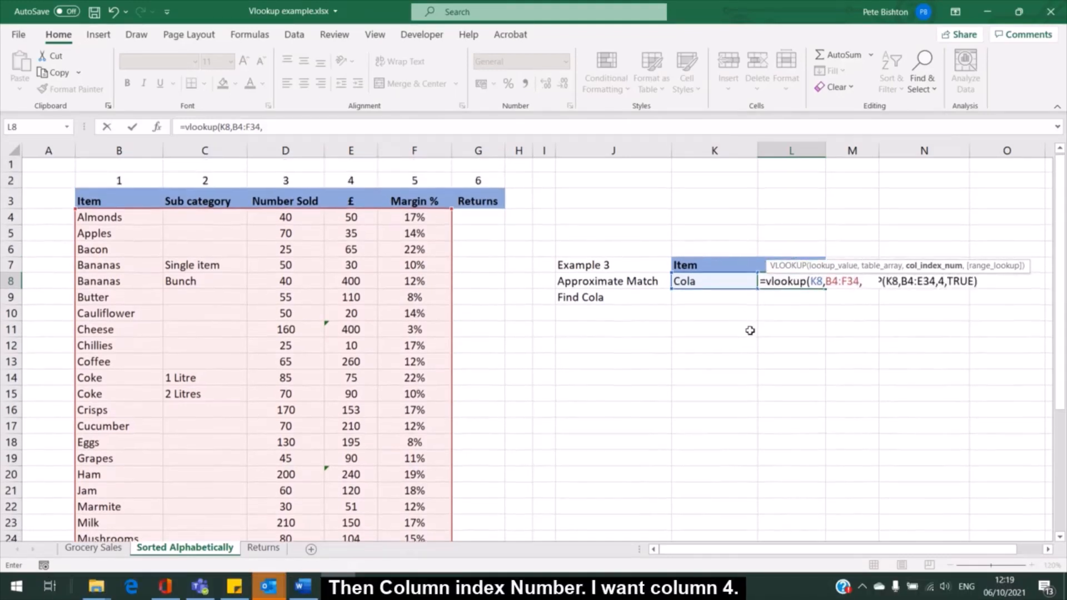
pyautogui.scroll(1, 749, 330)
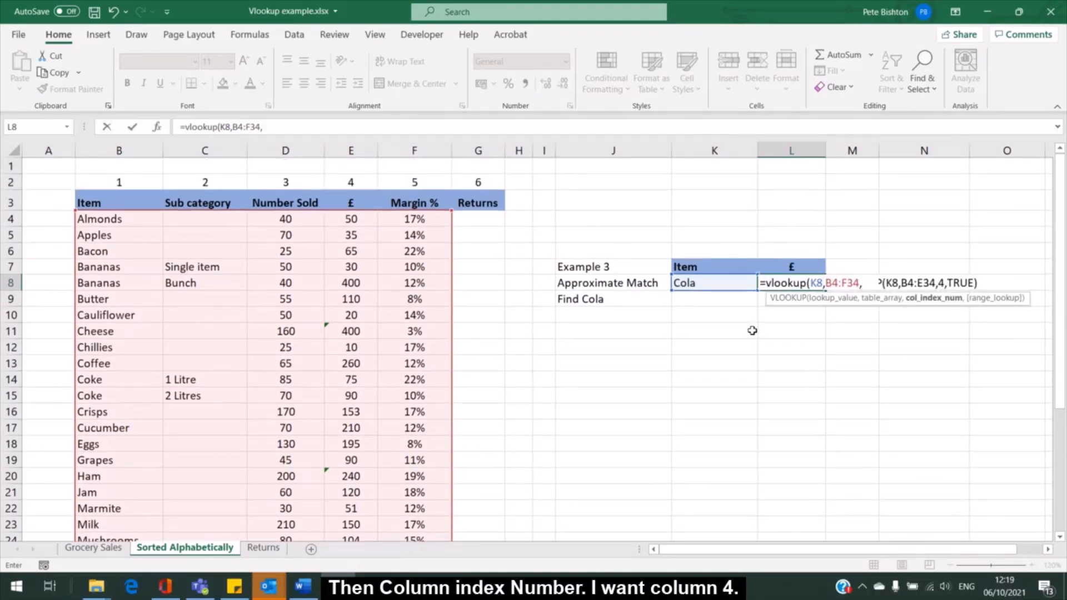
pyautogui.write('4')
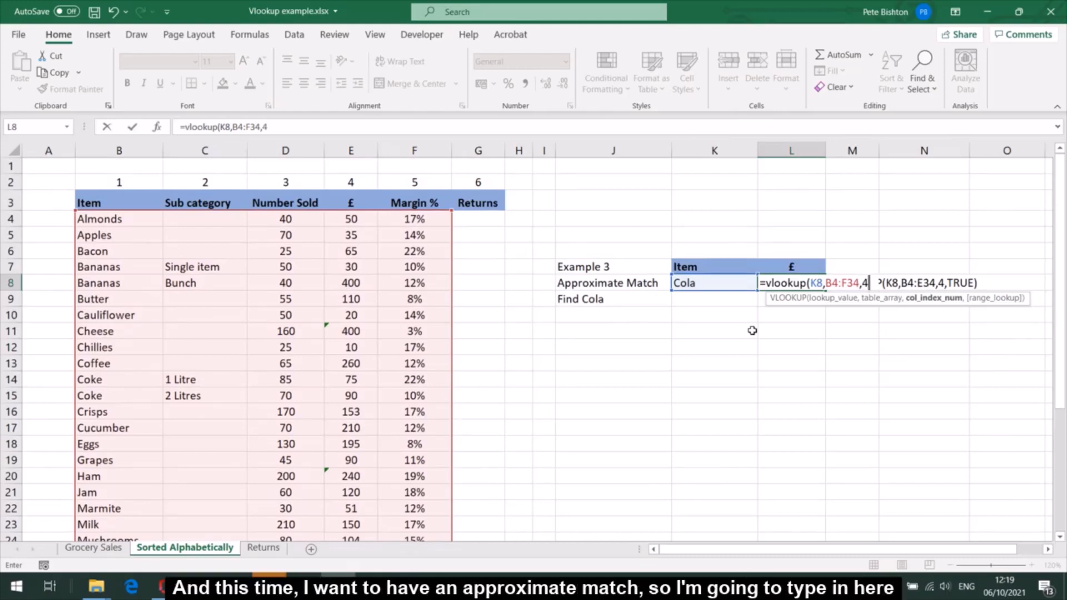
pyautogui.write(',')
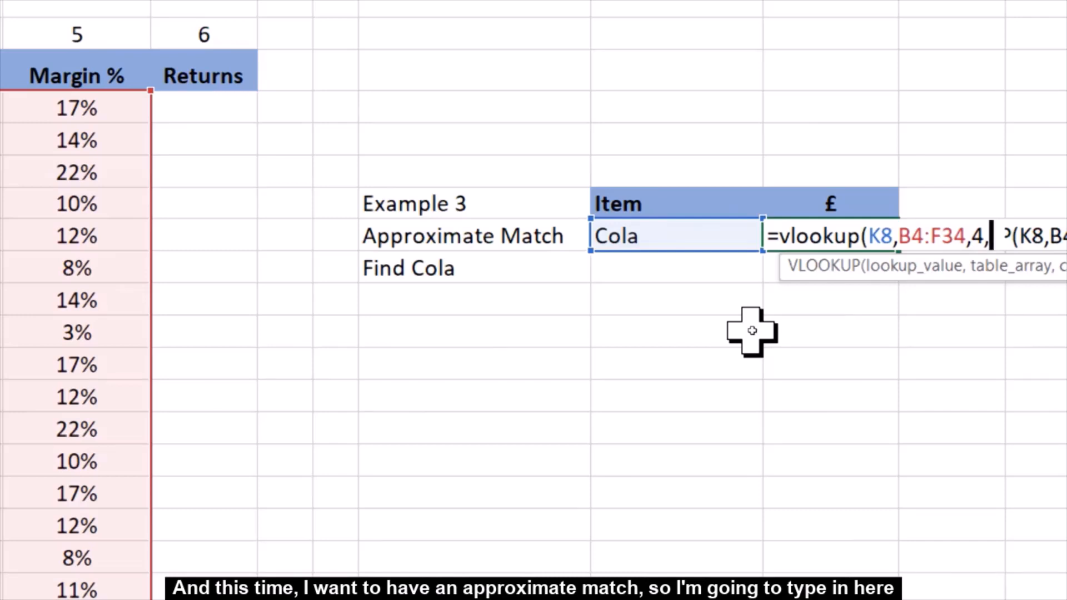
pyautogui.write('T')
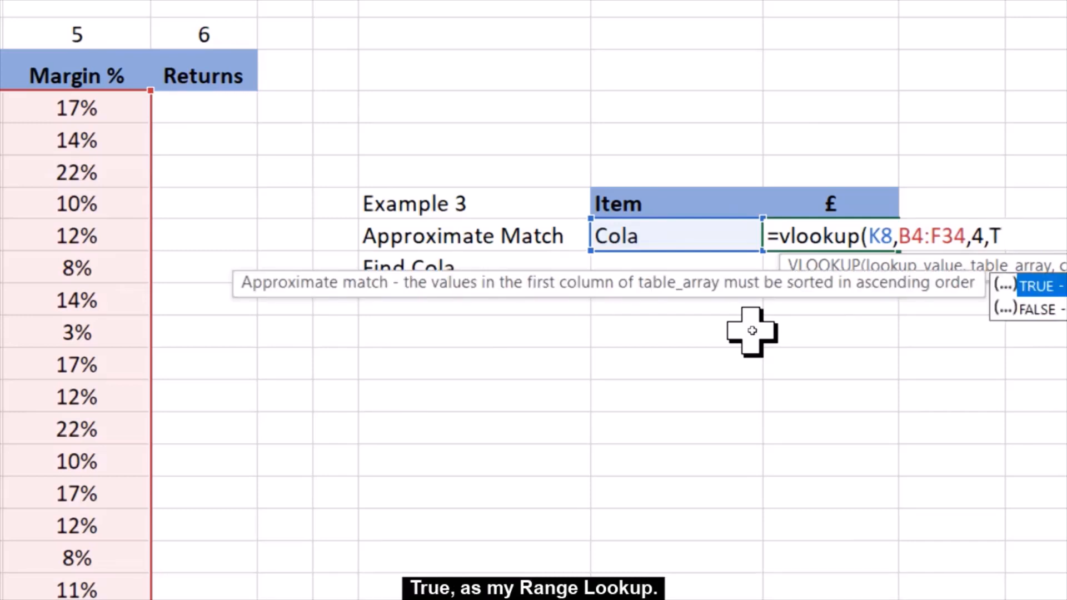
pyautogui.write('rue)')
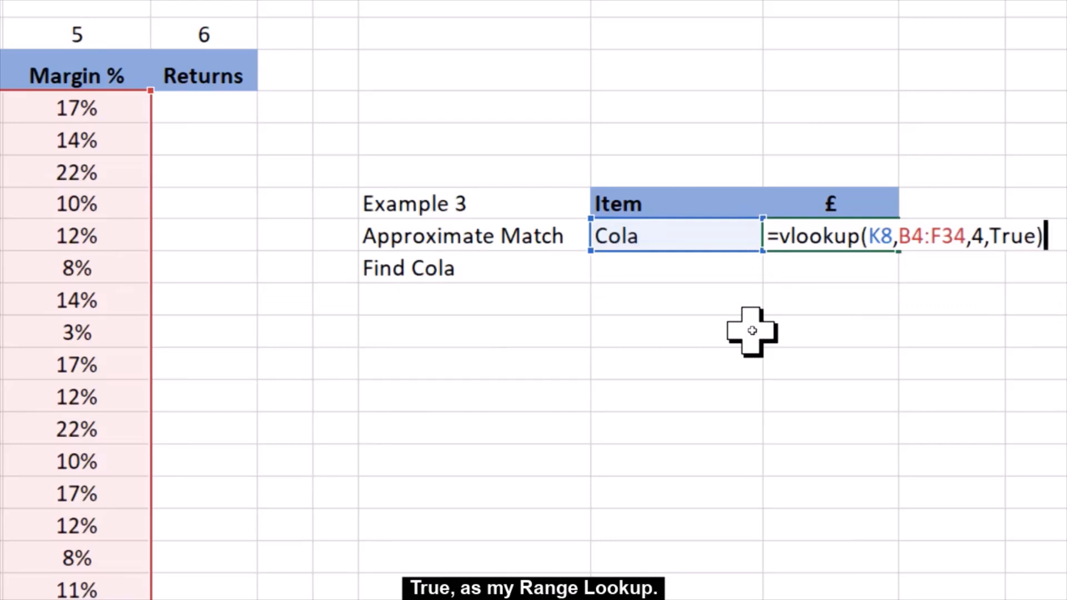
pyautogui.press('Return')
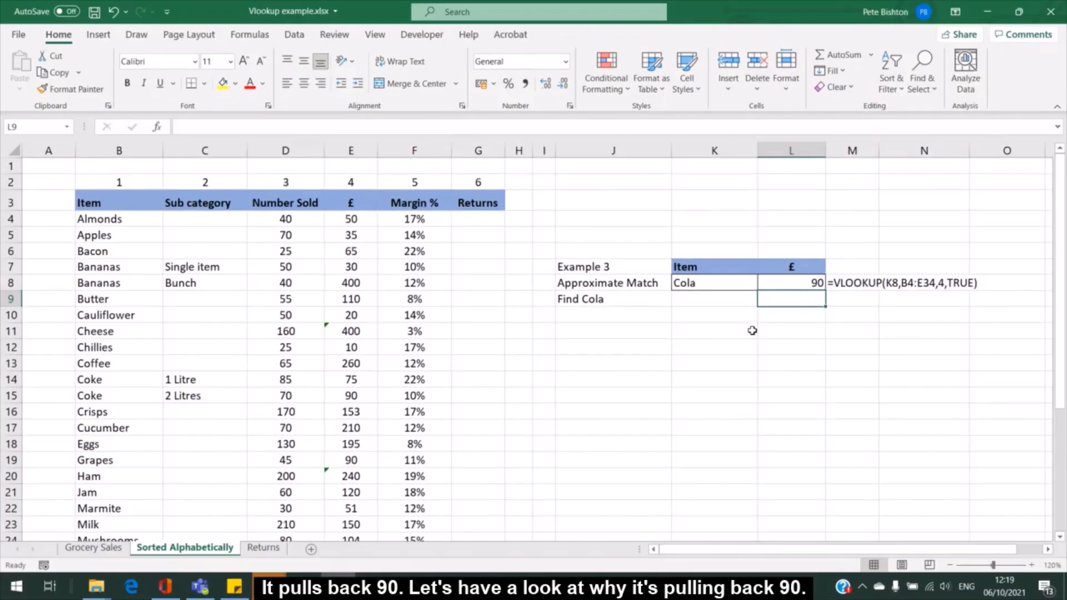
# Step: Examine the approximate match for Cola against the Coke and Crisps items in B15 and B16 and the £ amount in E15
pyautogui.hotkey('alt', 'Tab')
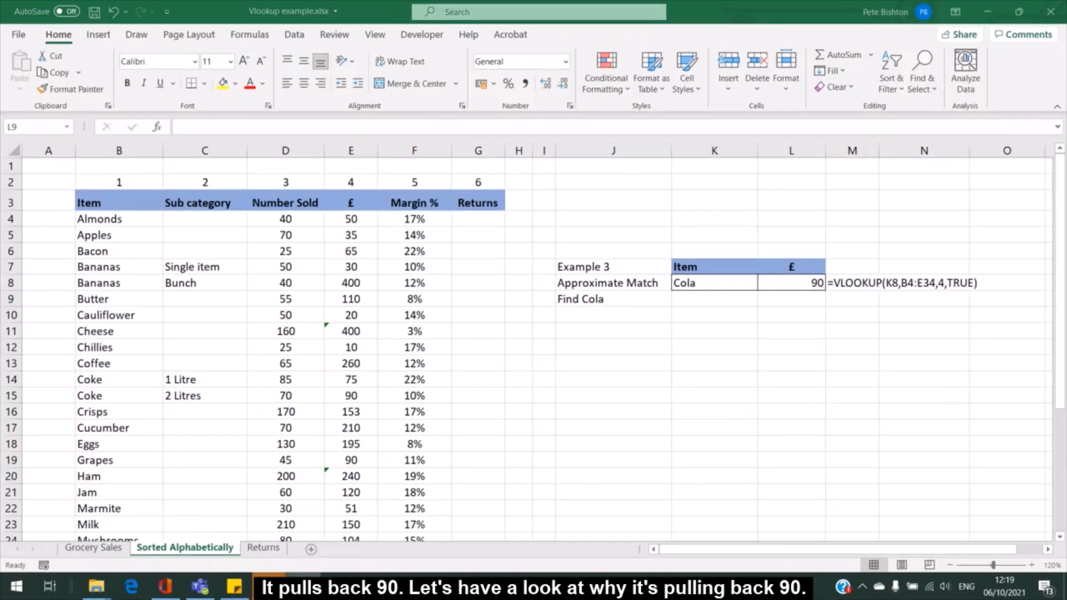
pyautogui.hotkey('alt', 'Tab')
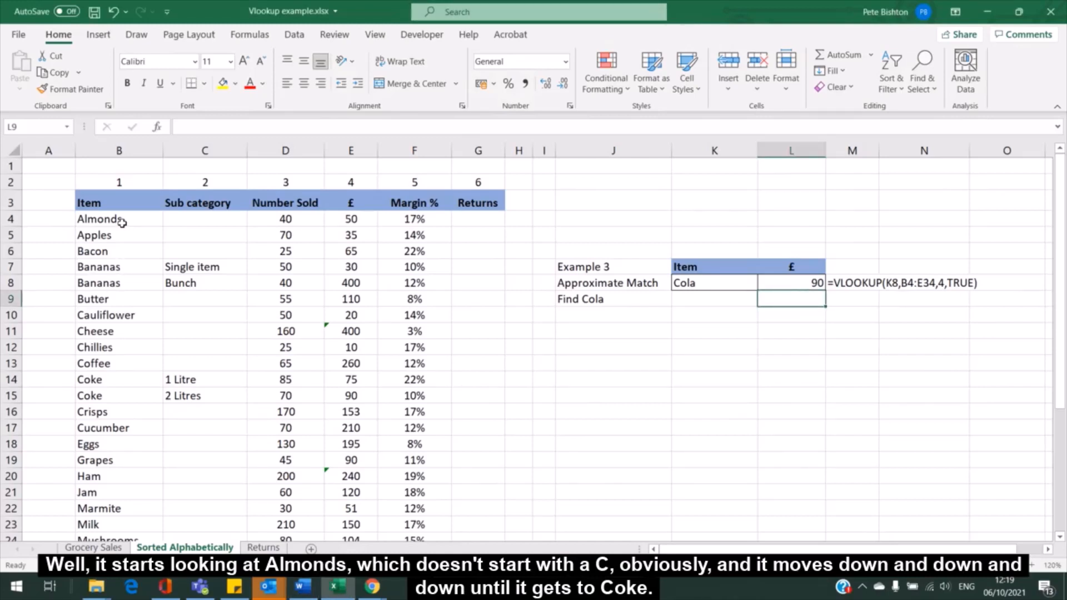
pyautogui.click(115, 392)
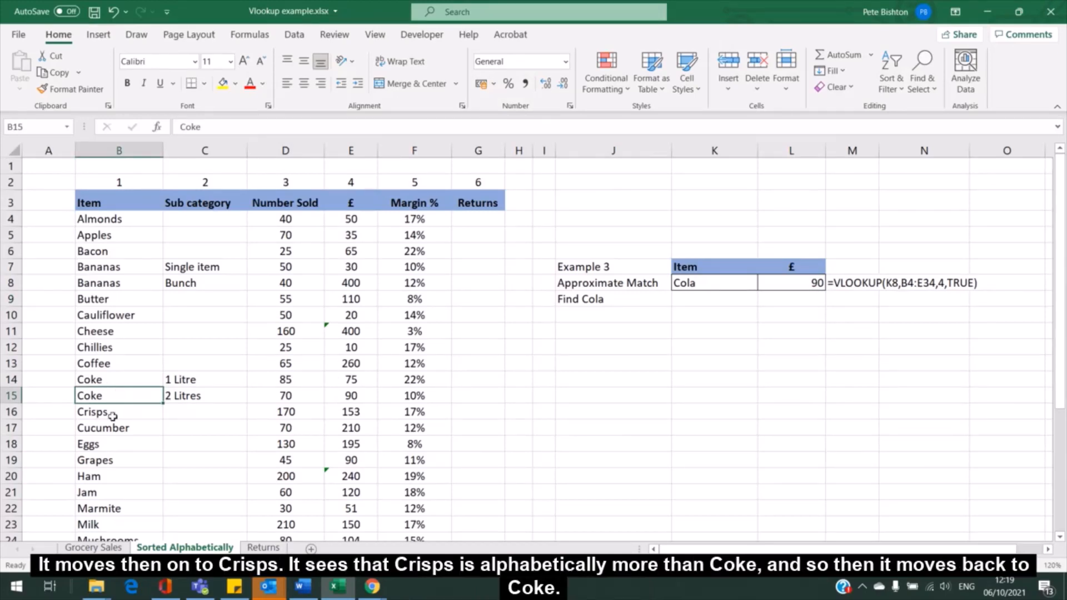
pyautogui.click(111, 414)
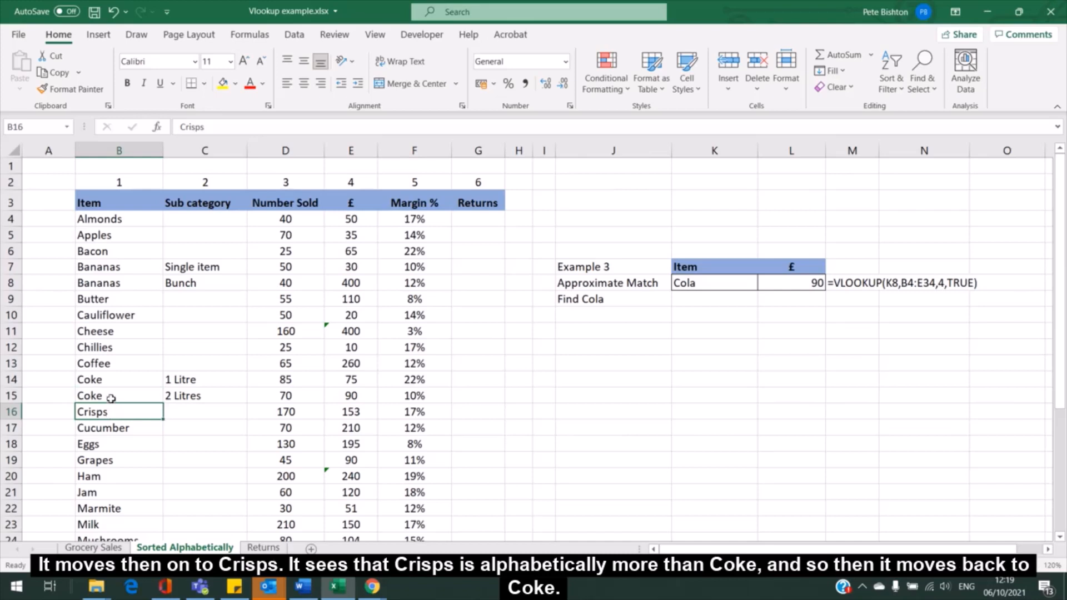
pyautogui.click(111, 398)
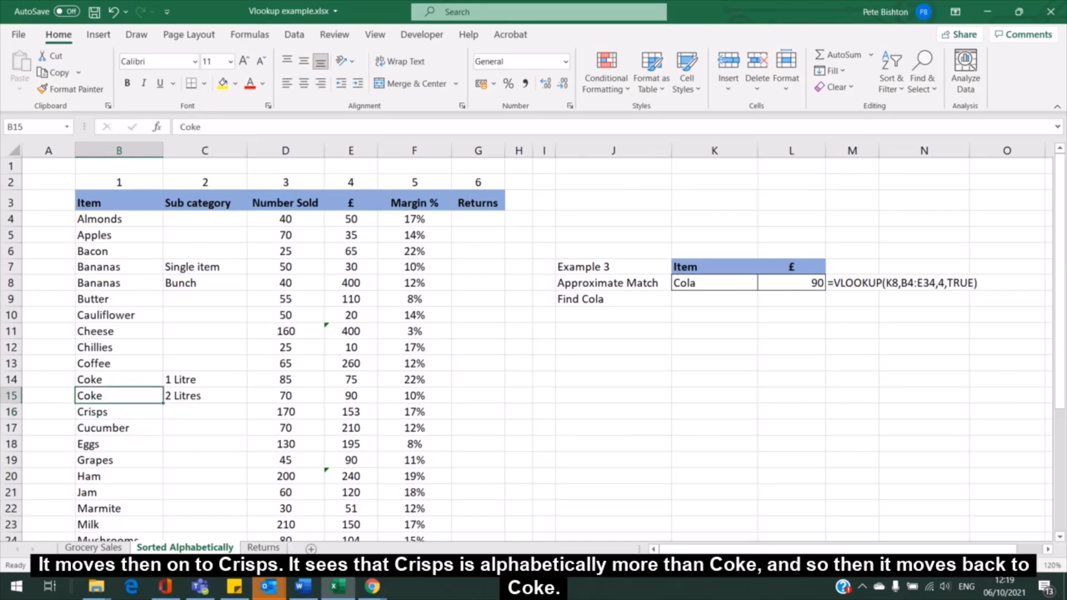
pyautogui.click(353, 399)
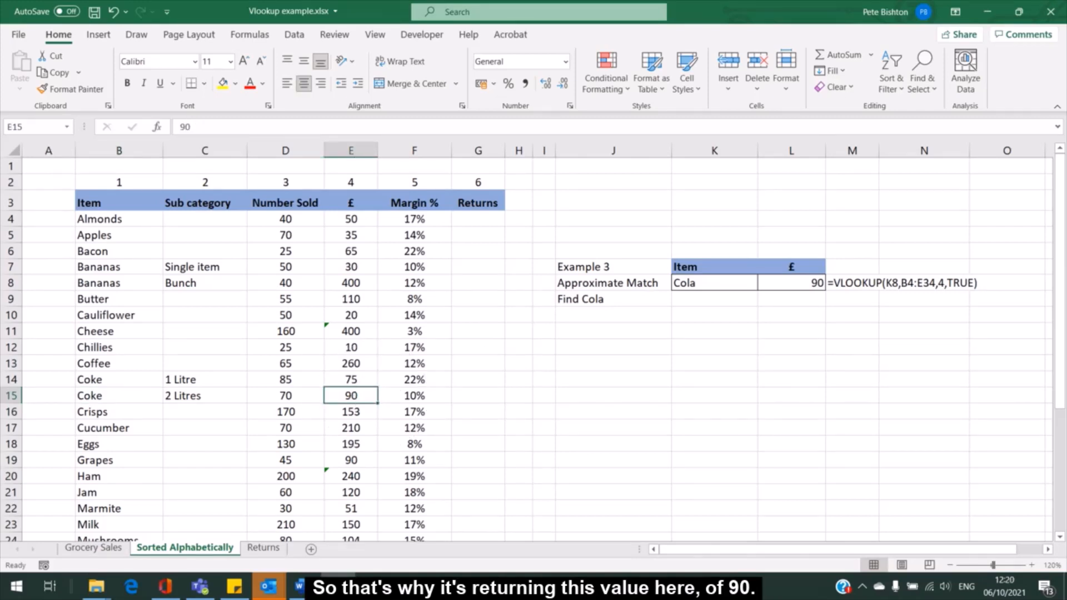
pyautogui.click(303, 587)
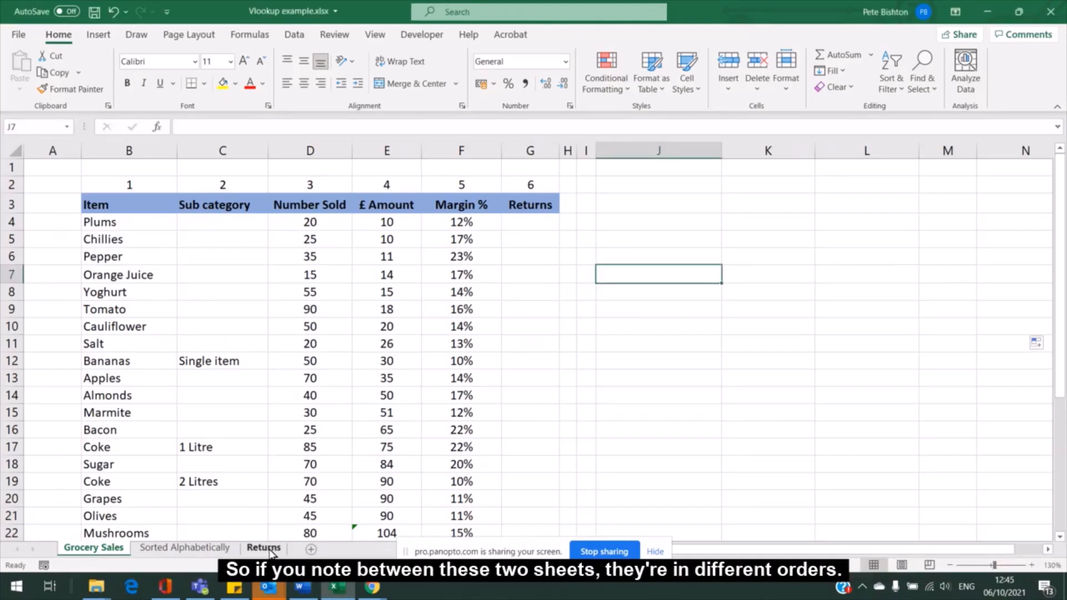
# Step: Compare the order of the items in the Returns sheet with the order in the Grocery Sales sheet
pyautogui.click(267, 550)
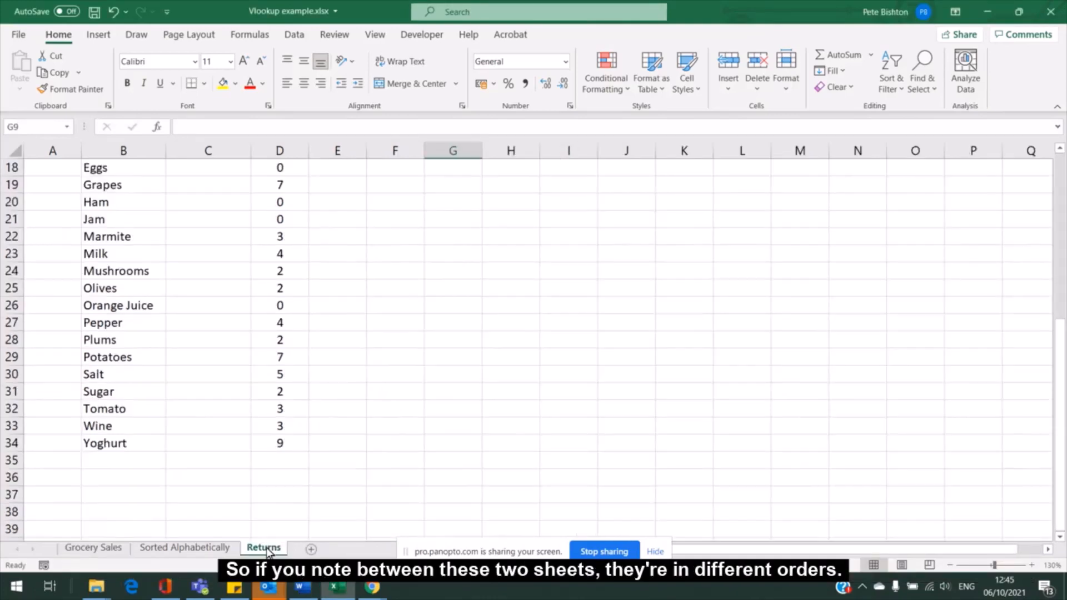
pyautogui.scroll(6, 160, 286)
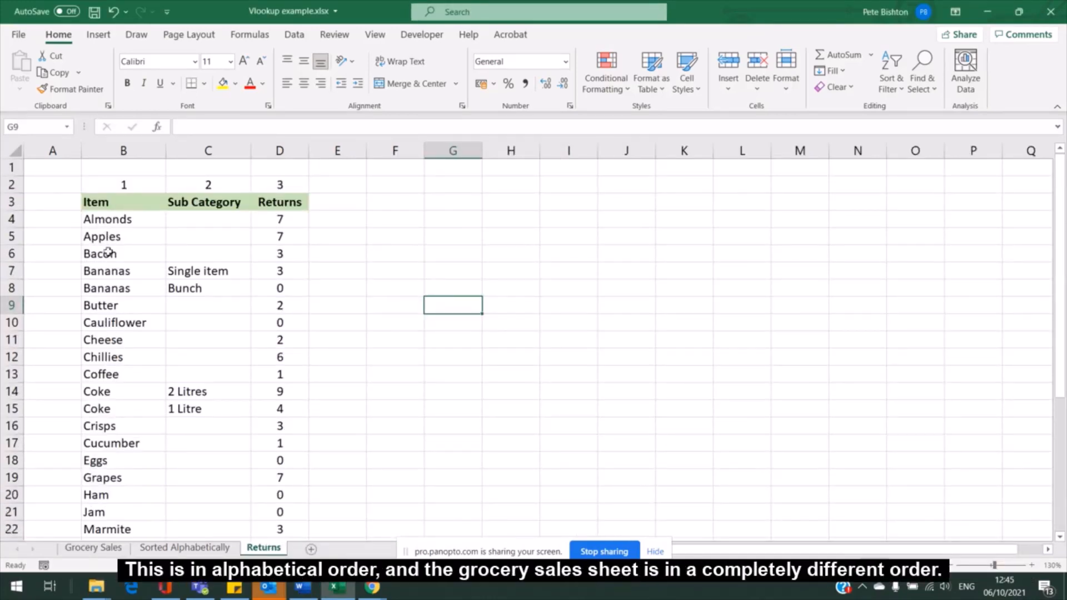
pyautogui.click(89, 548)
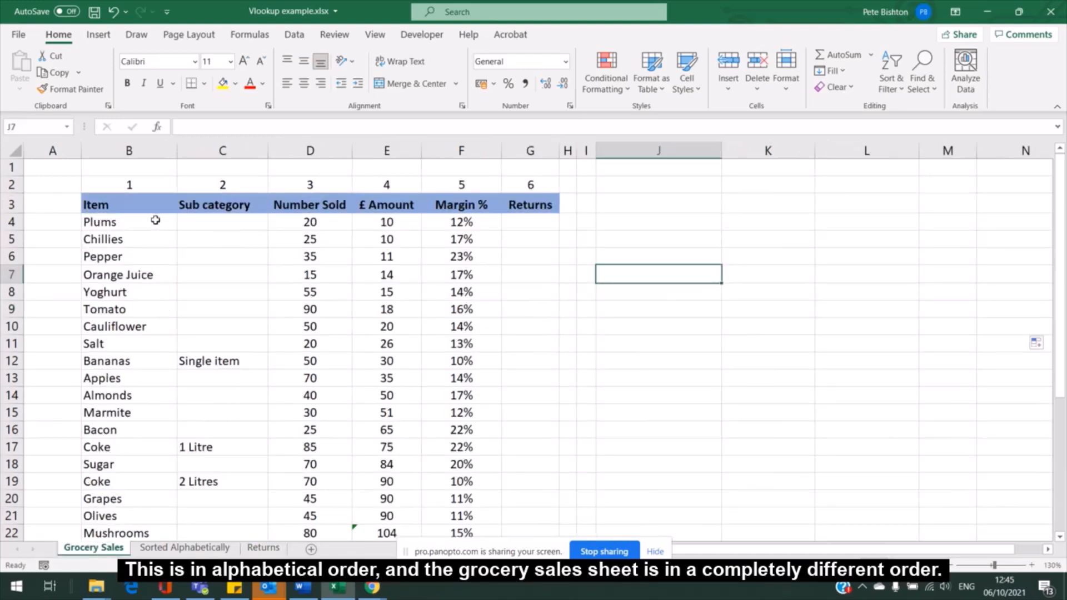
# Step: Begin a VLOOKUP formula in Returns cell G4 of the Grocery Sales sheet, using the Plums cell B4 as its lookup value
pyautogui.click(537, 225)
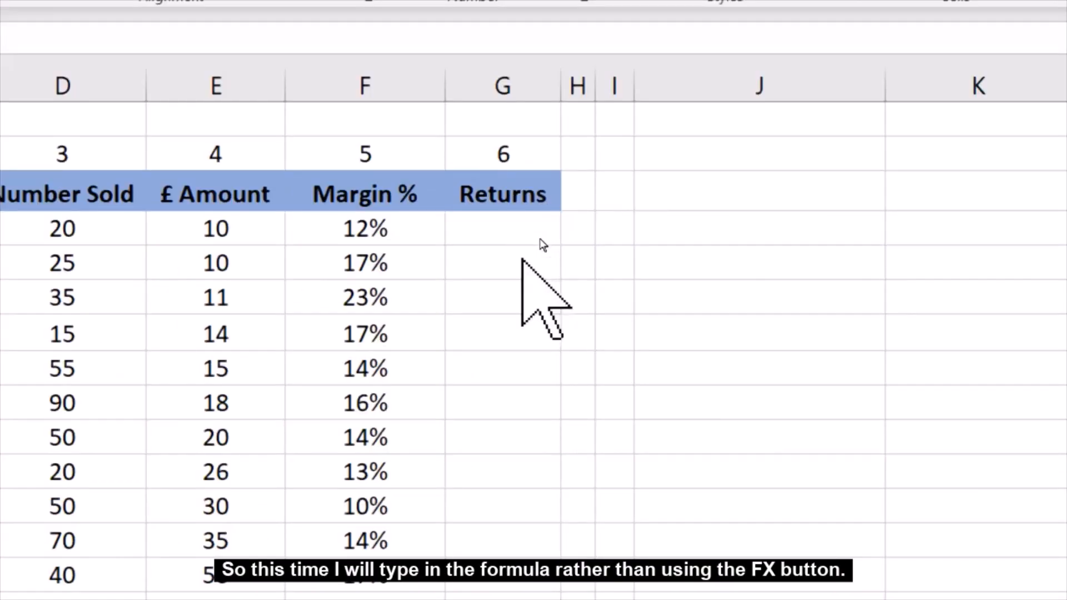
pyautogui.click(525, 221)
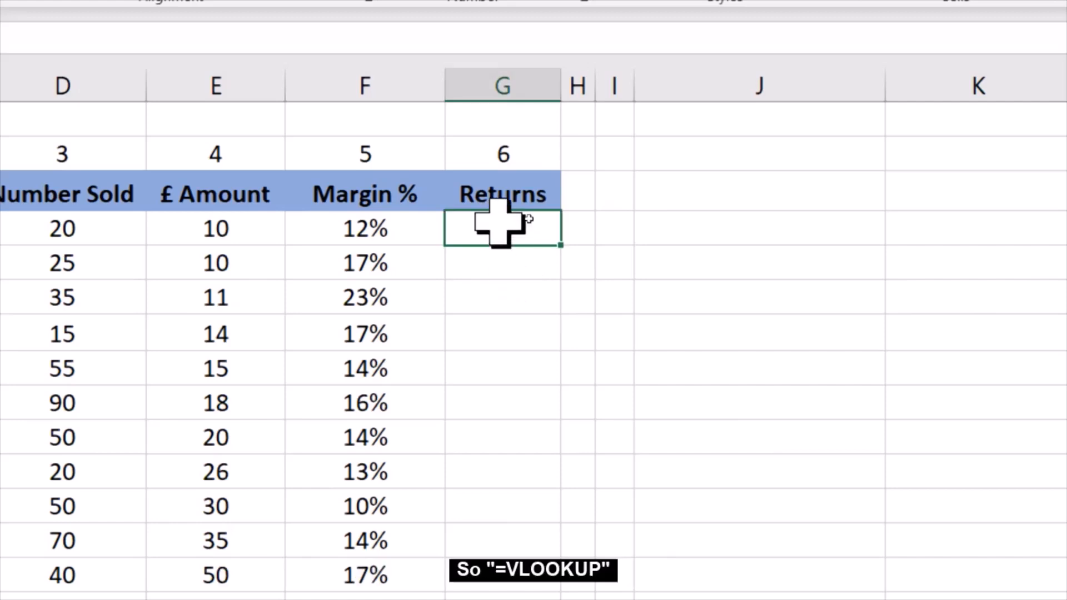
pyautogui.write('=v')
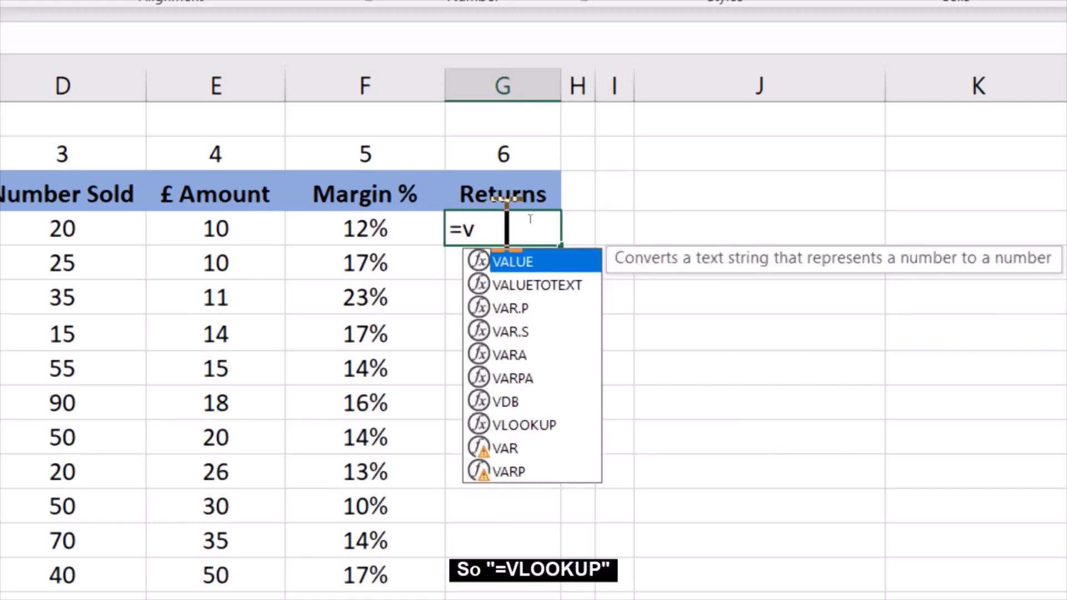
pyautogui.write('lookup')
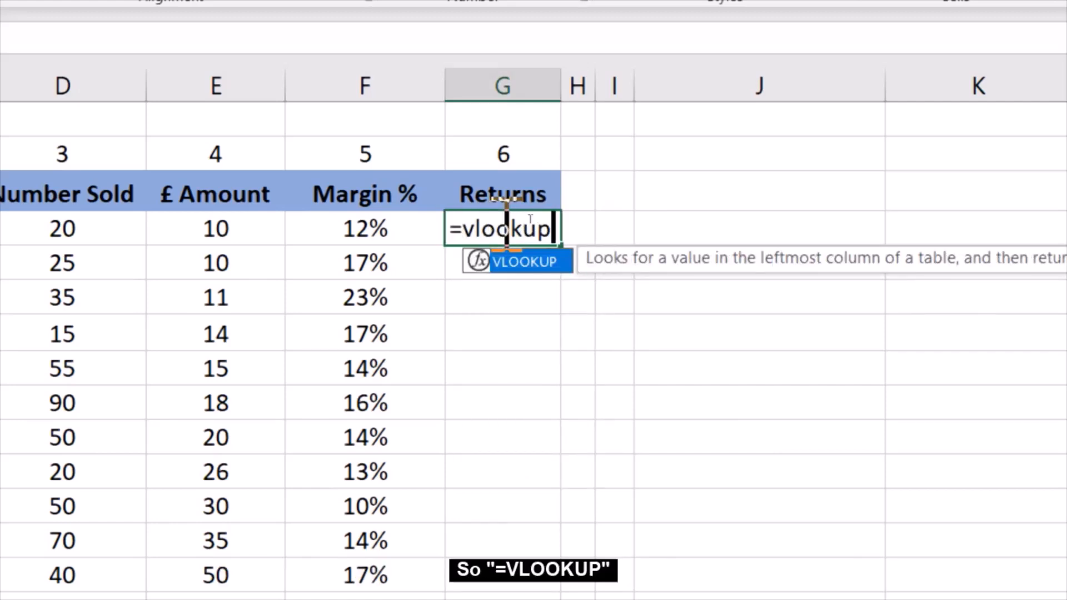
pyautogui.press('Tab')
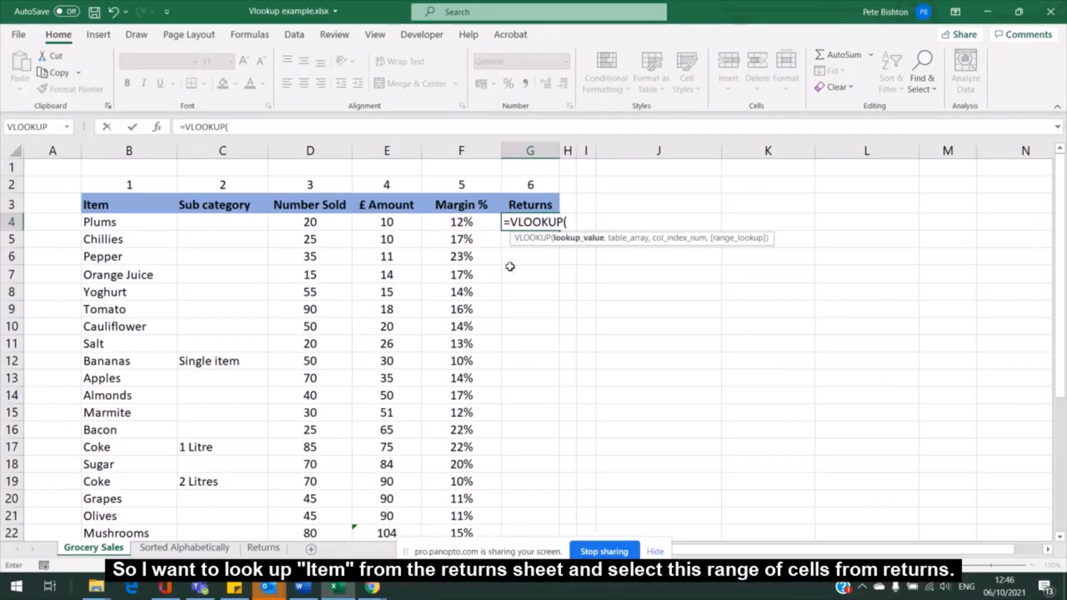
pyautogui.click(130, 217)
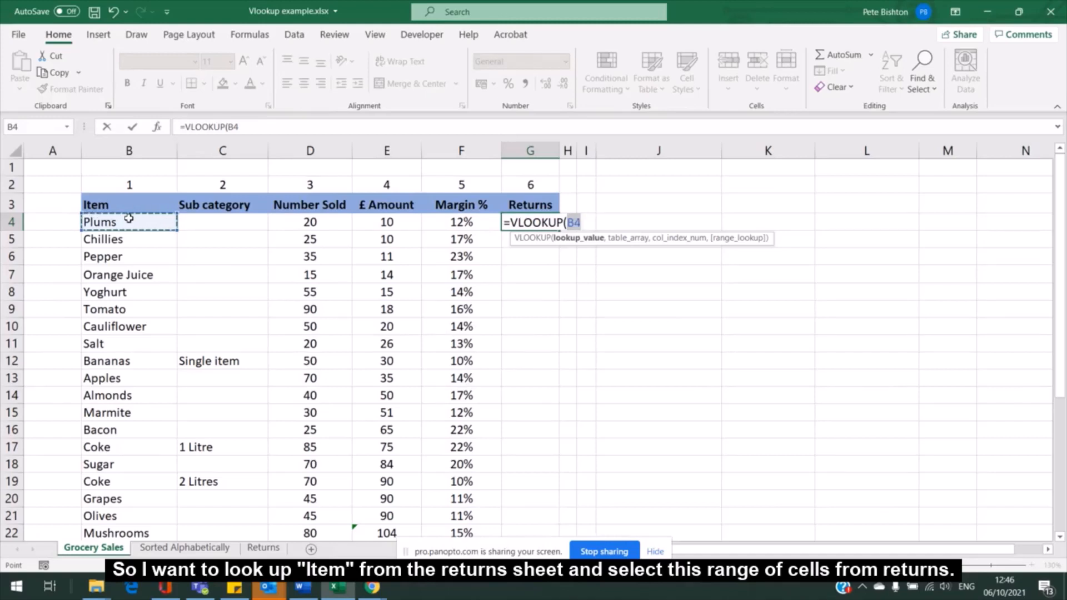
pyautogui.write(',')
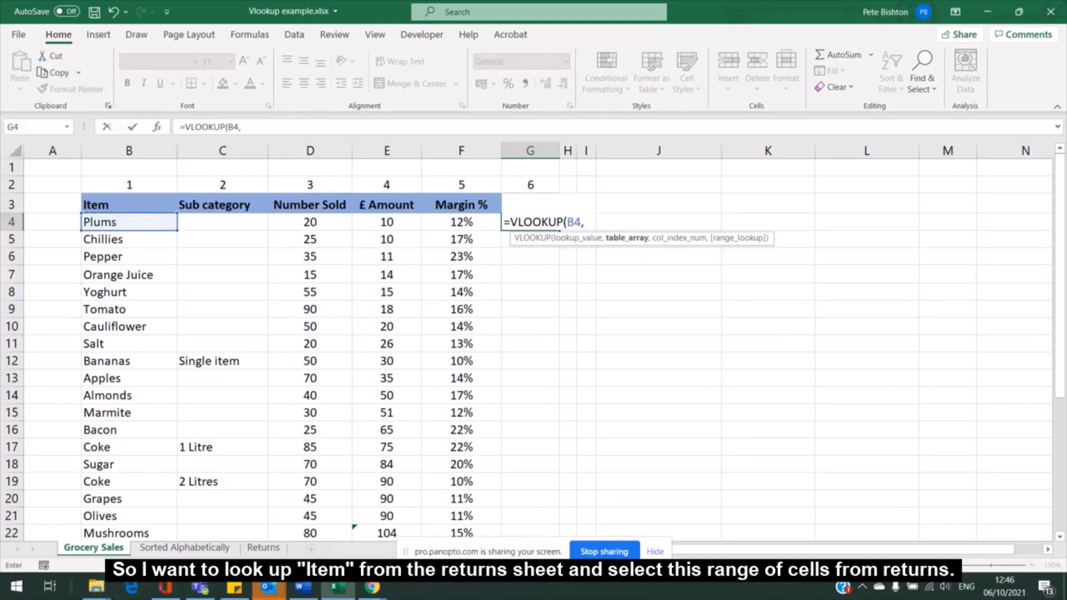
# Step: Complete the G4 formula with table array B4:D34 from the Returns sheet, column index 3 and range lookup false
pyautogui.click(266, 547)
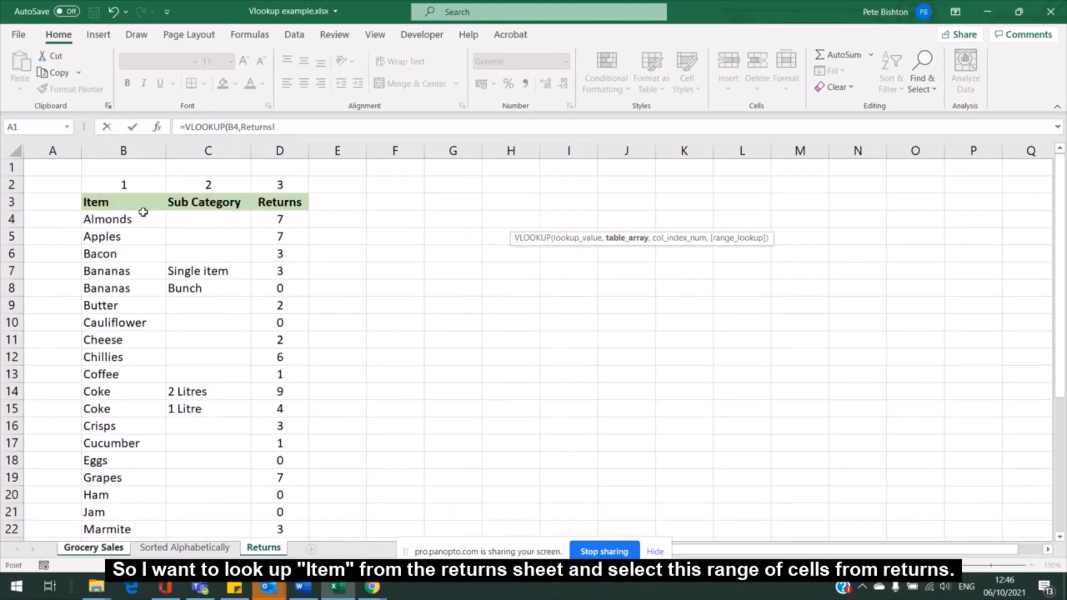
pyautogui.moveTo(99, 221); pyautogui.dragTo(282, 495)
pyautogui.write(',3')
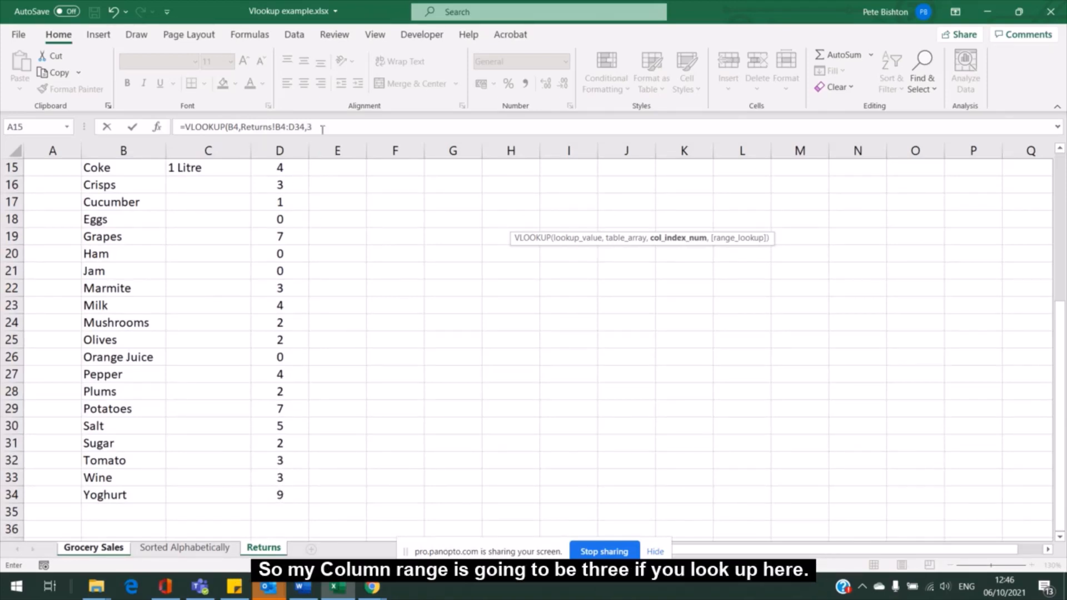
pyautogui.press('ctrl')
pyautogui.click(322, 129)
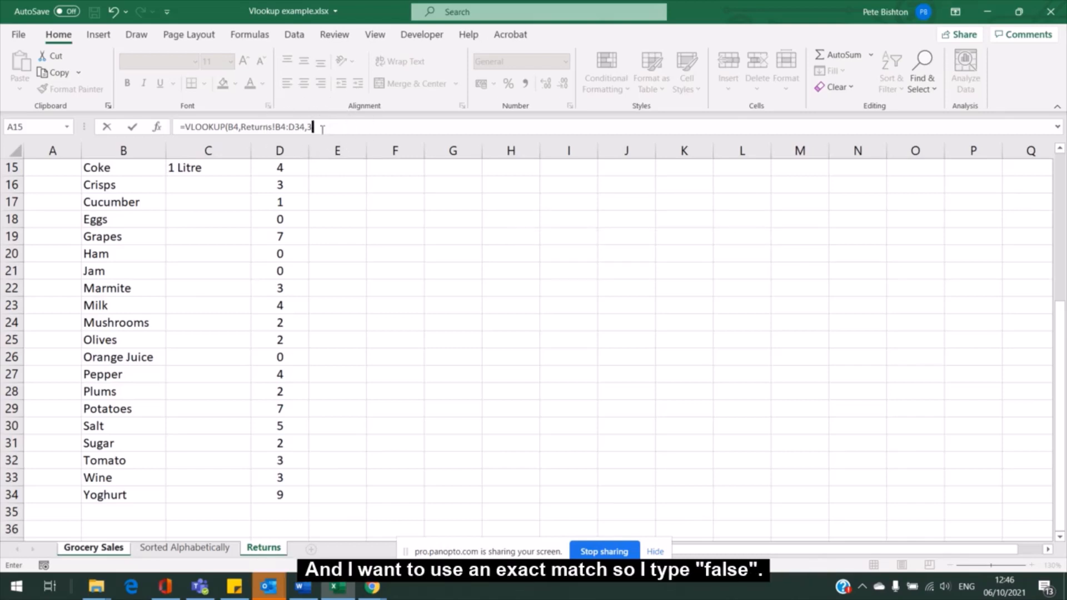
pyautogui.write(',')
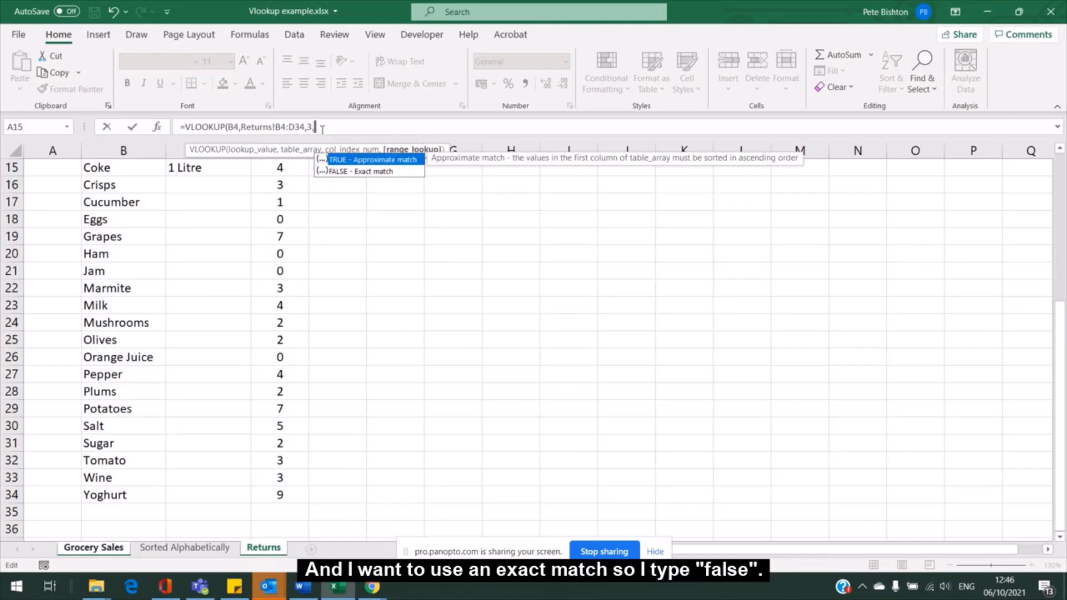
pyautogui.write('false)')
pyautogui.press('Return')
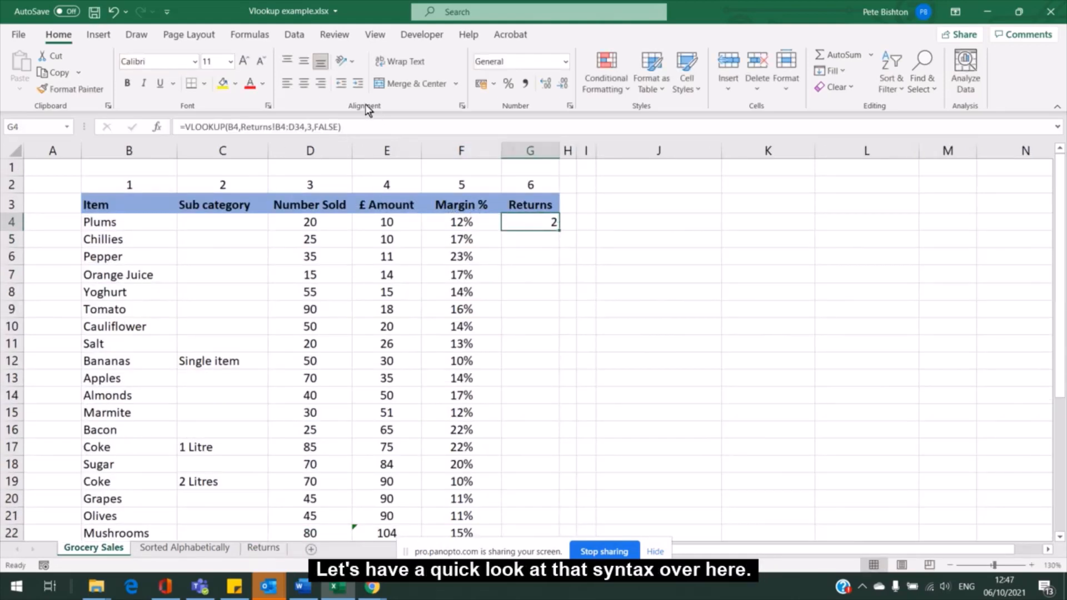
# Step: Review the arguments of the VLOOKUP formula in G4 and leave the formula as it is
pyautogui.click(353, 122)
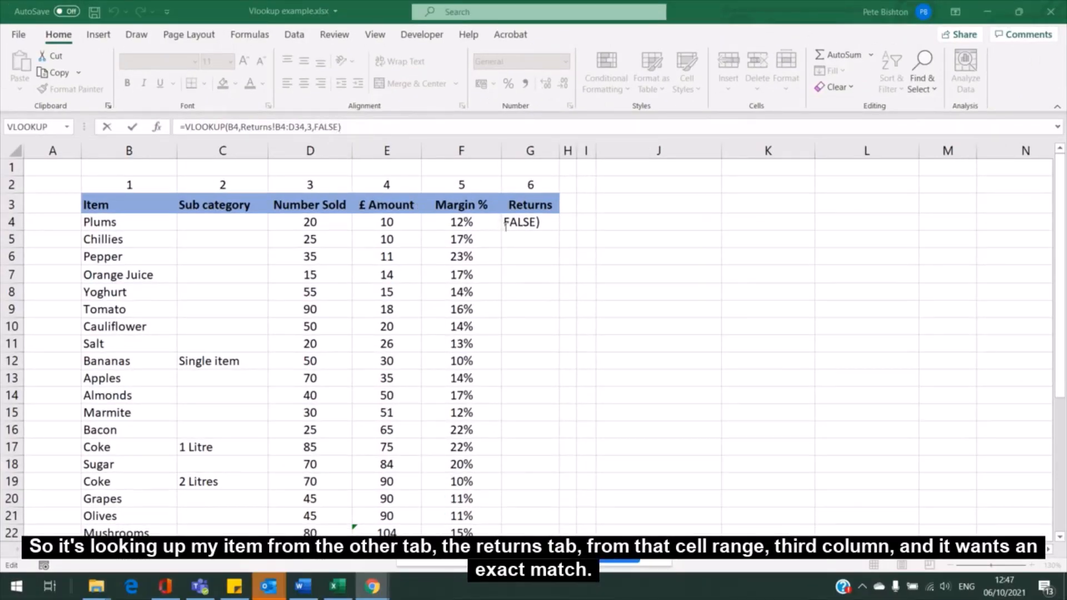
pyautogui.click(521, 242)
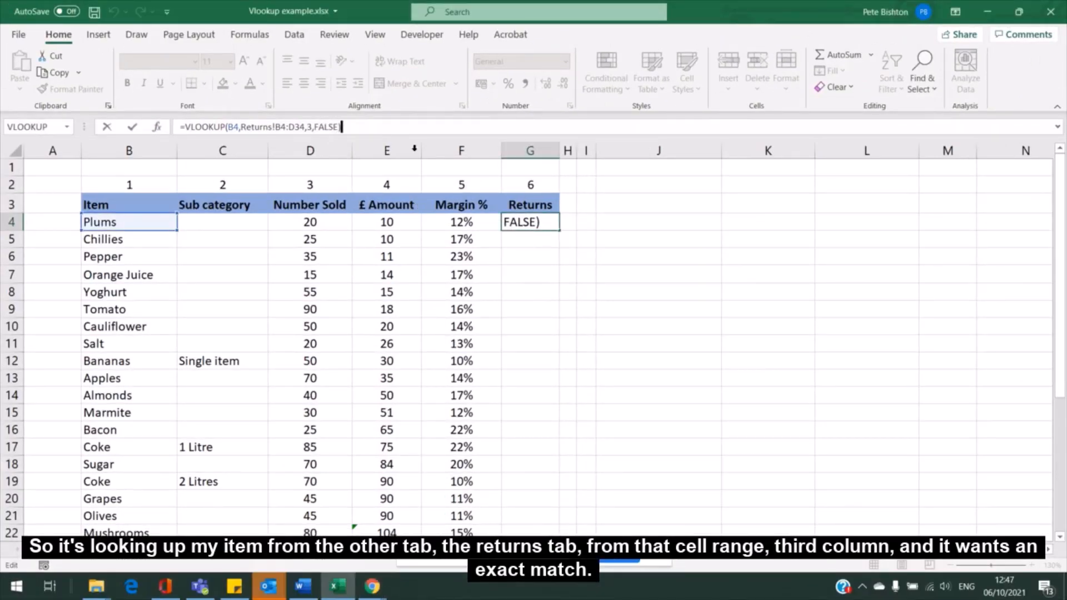
pyautogui.press('Return')
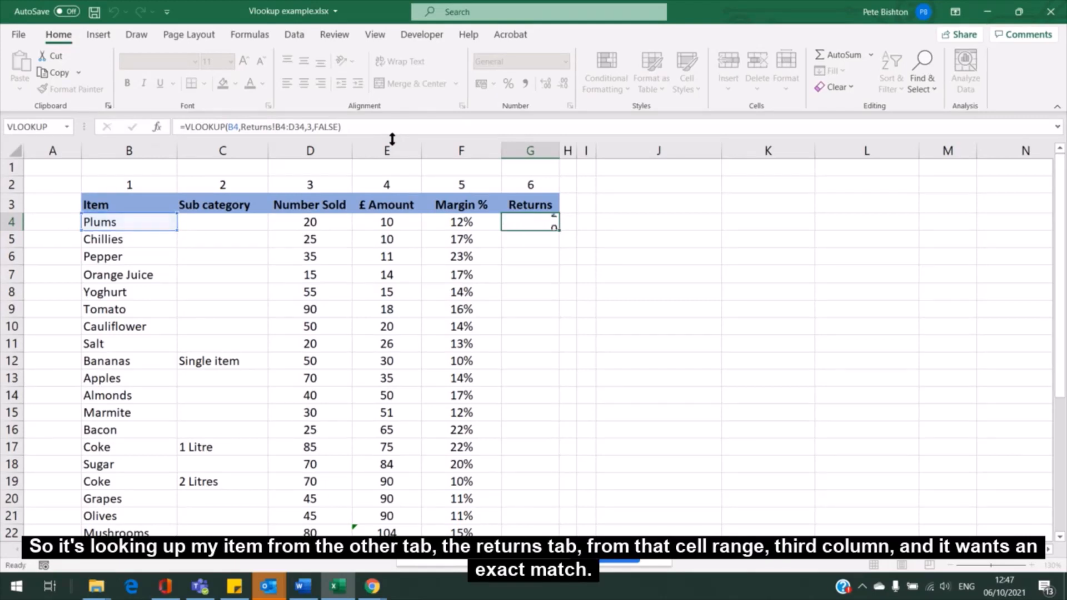
# Step: Fill the G4 formula down the Returns column to G34 on the Grocery Sales sheet
pyautogui.click(549, 220)
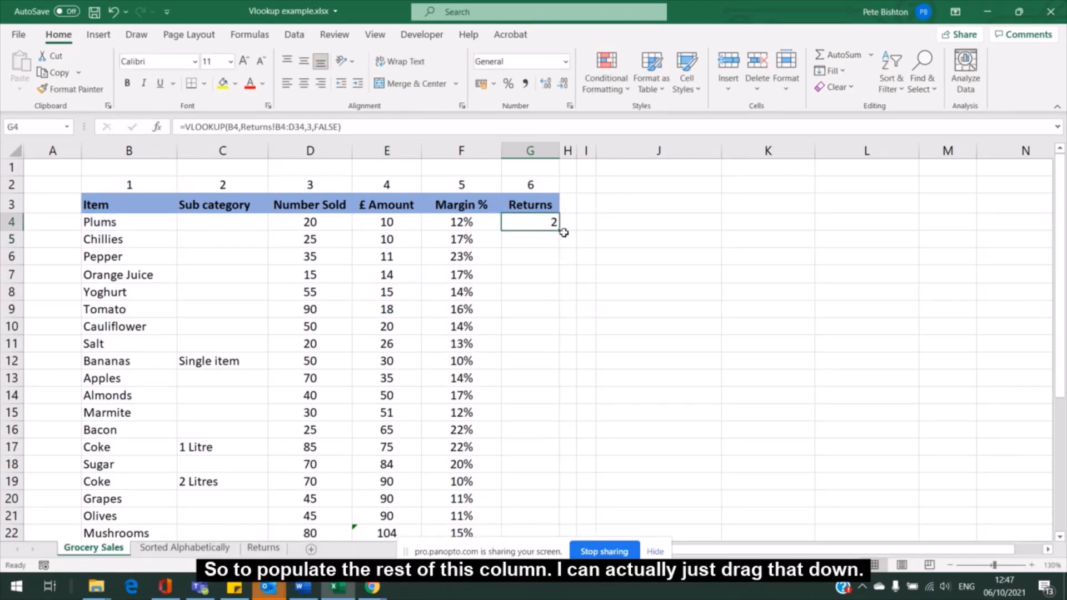
pyautogui.moveTo(561, 232); pyautogui.dragTo(545, 496)
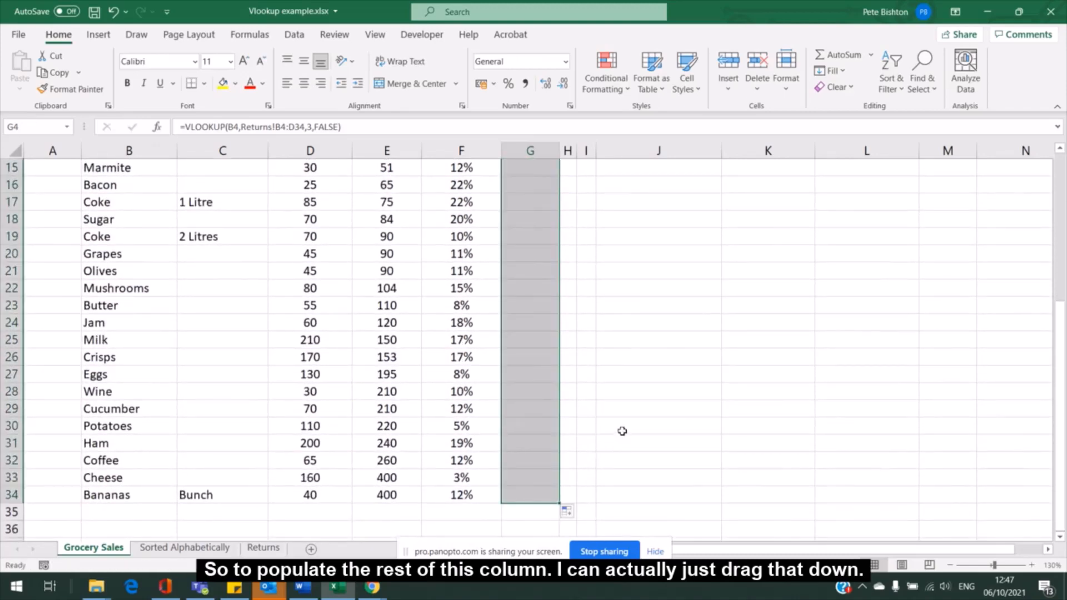
# Step: Lock the table array rows of the VLOOKUP formula in G4 so that its range reads B$4:D$34
pyautogui.scroll(5, 621, 427)
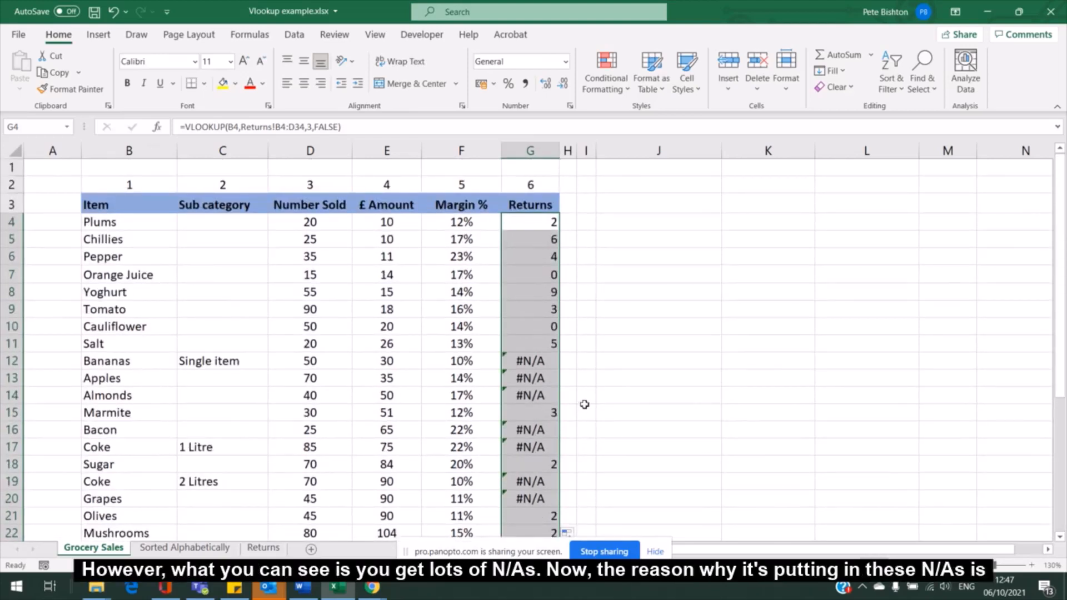
pyautogui.hotkey('alt', 'Tab')
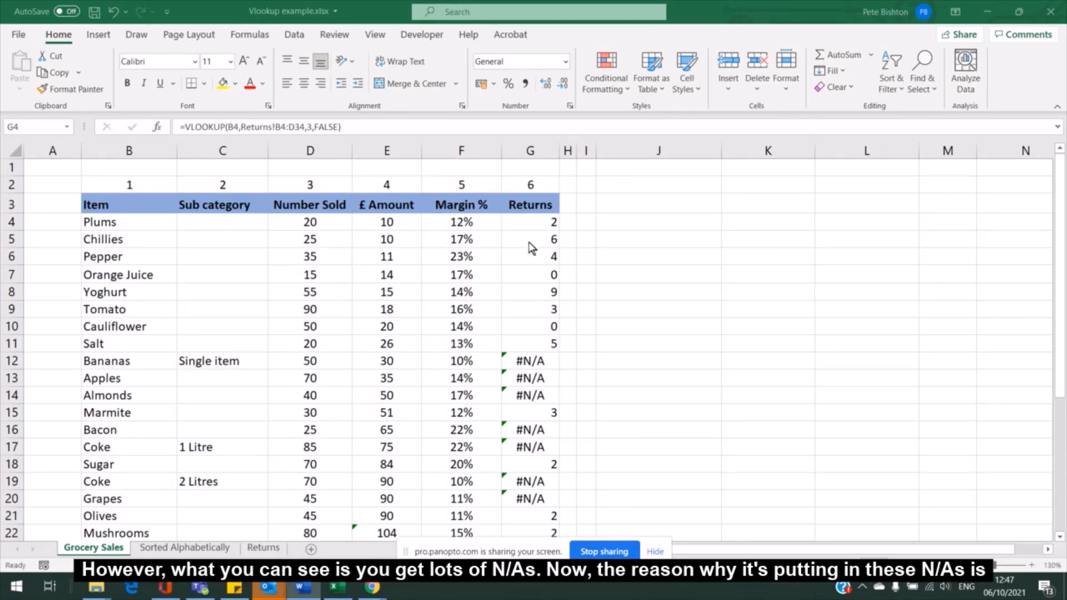
pyautogui.click(535, 220)
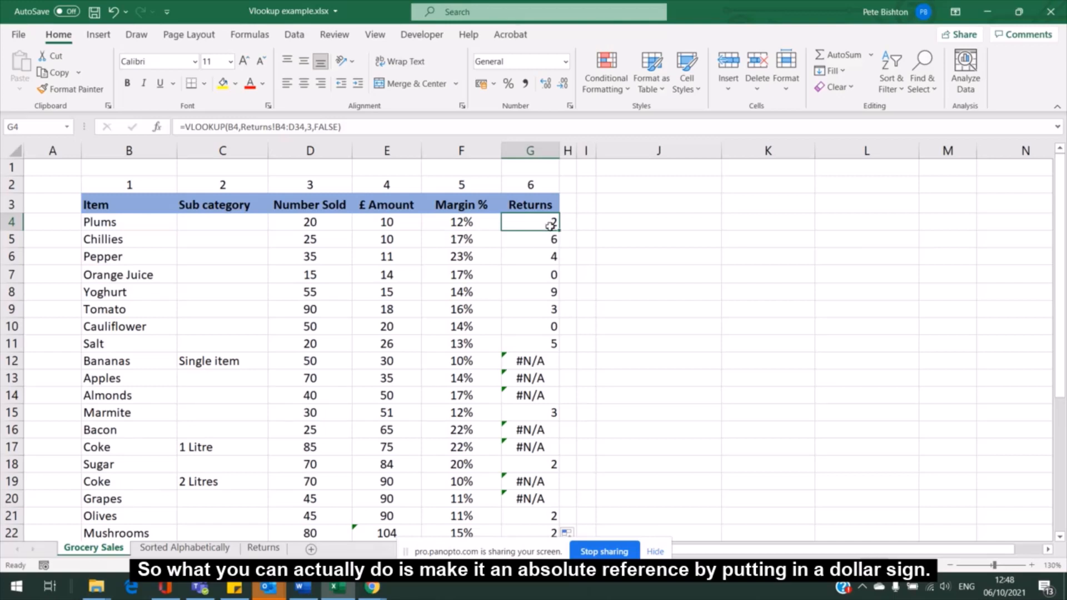
pyautogui.click(281, 128)
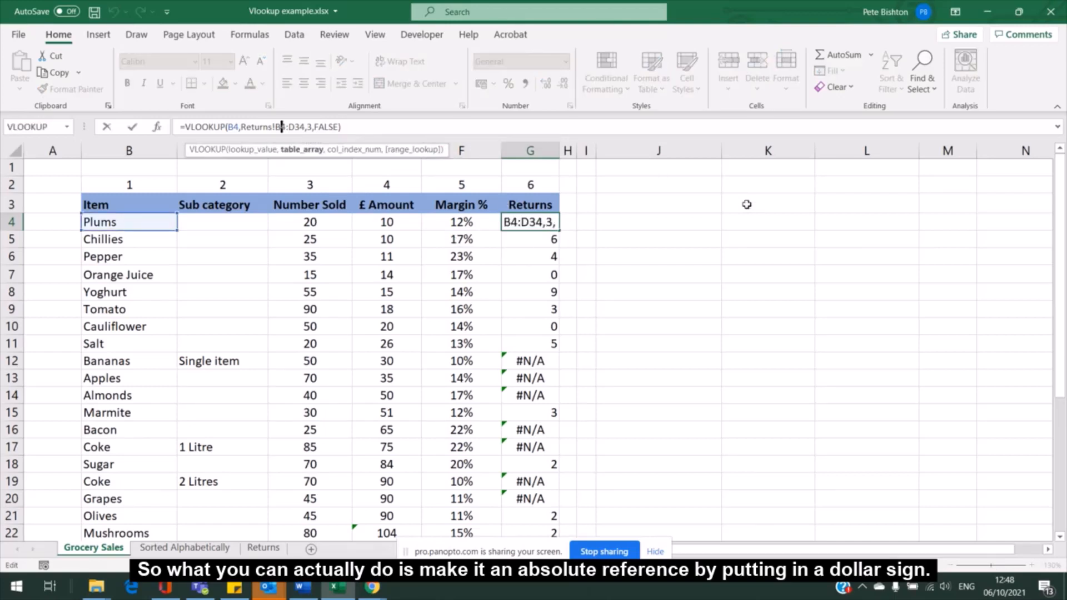
pyautogui.write('$')
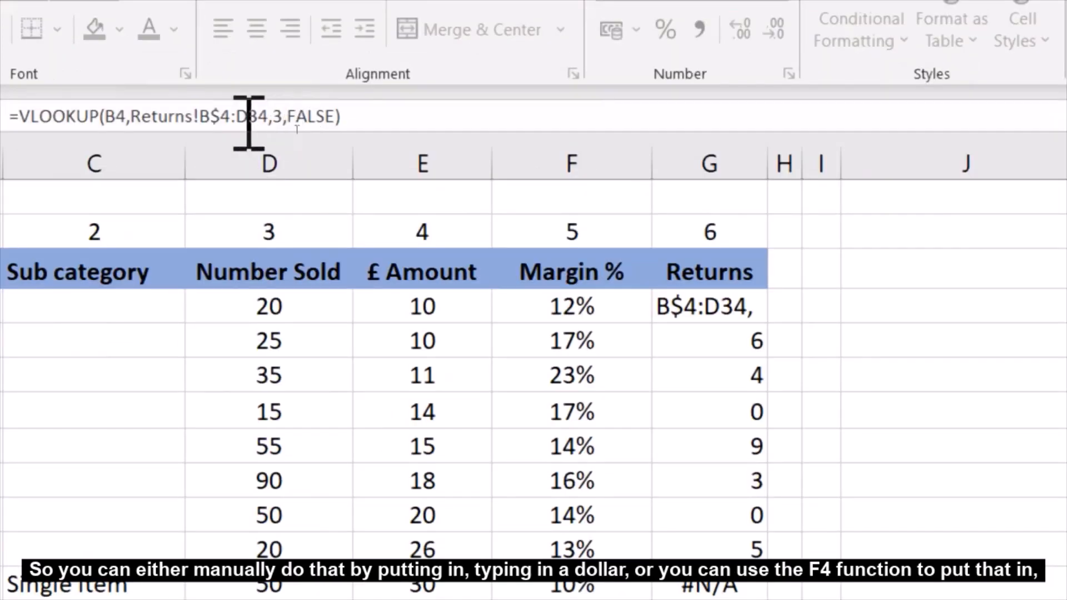
pyautogui.click(245, 119)
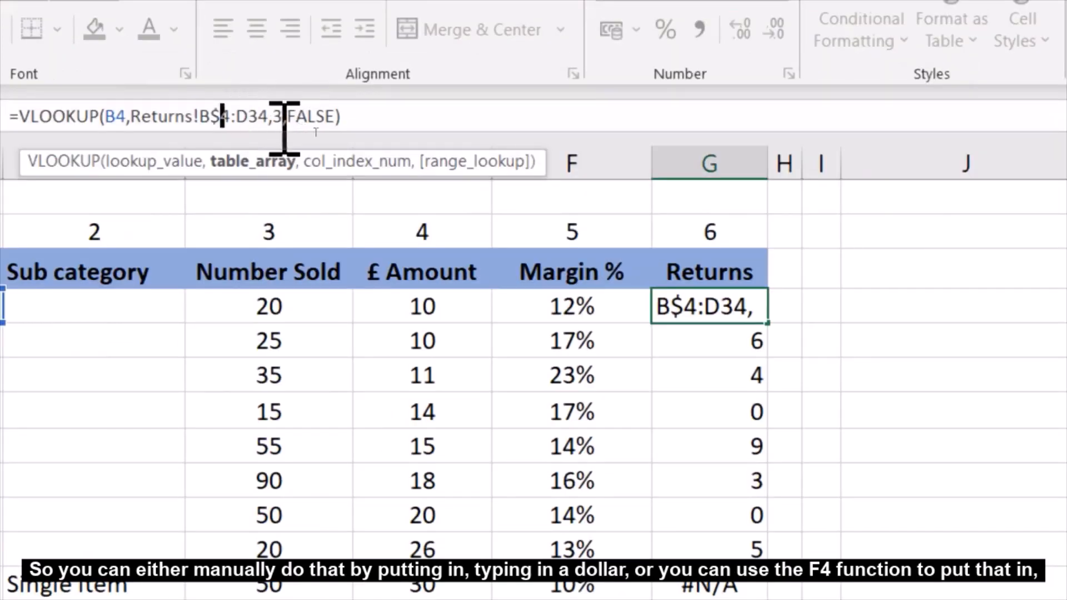
pyautogui.click(250, 118)
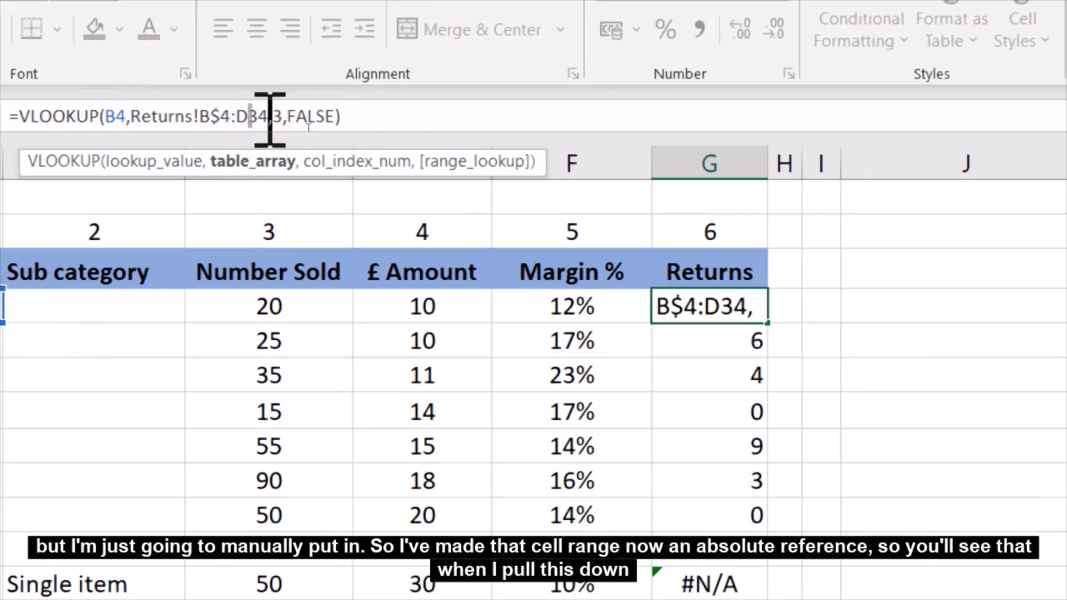
pyautogui.write('$')
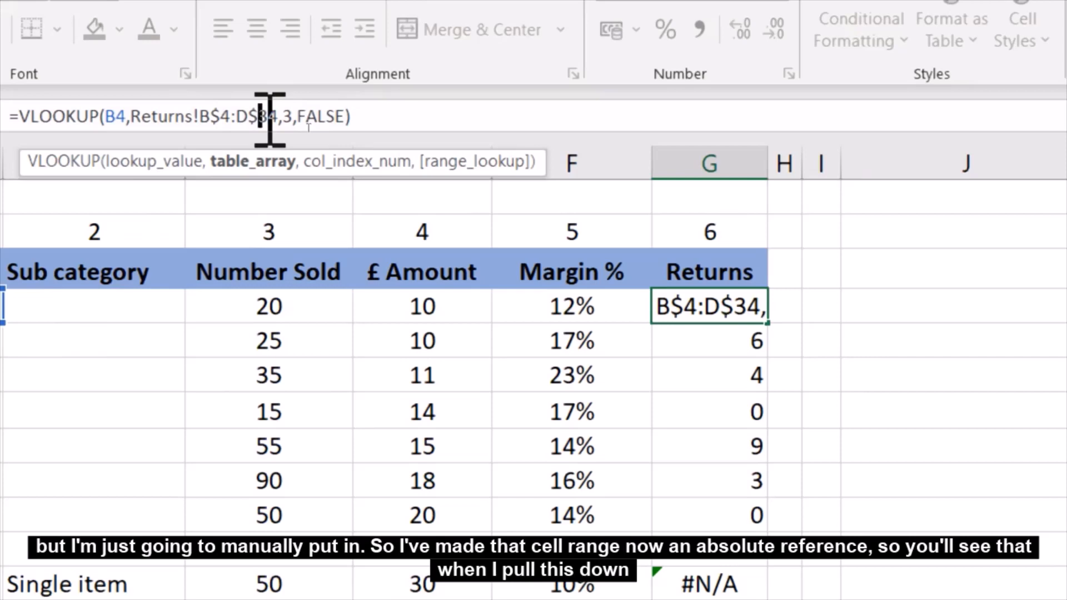
pyautogui.press('Return')
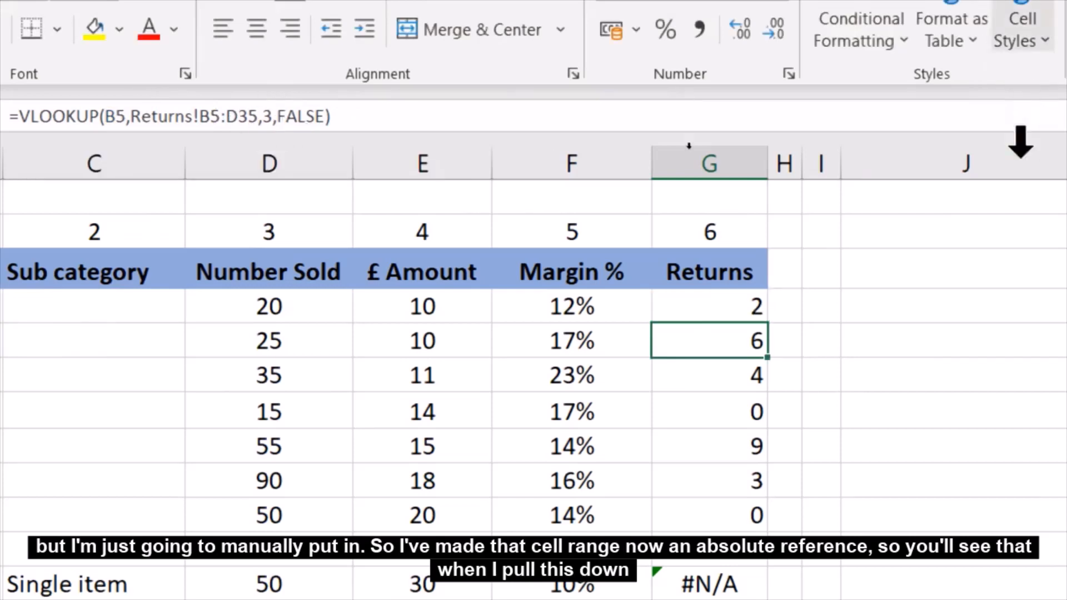
# Step: Fill the G4 formula with the locked table array down the Returns column to G34
pyautogui.click(690, 294)
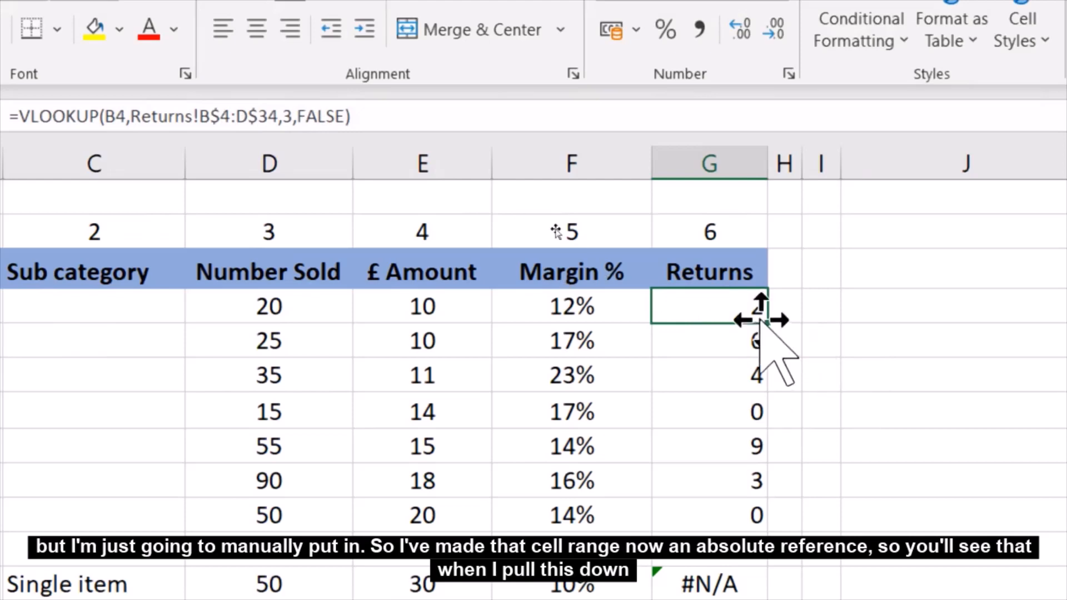
pyautogui.moveTo(769, 325); pyautogui.dragTo(800, 599)
pyautogui.moveTo(800, 562)
pyautogui.mouseDown()
pyautogui.moveTo(790, 588)
pyautogui.moveTo(800, 386)
pyautogui.moveTo(782, 574)
pyautogui.moveTo(794, 418)
pyautogui.moveTo(788, 448)
pyautogui.mouseUp()
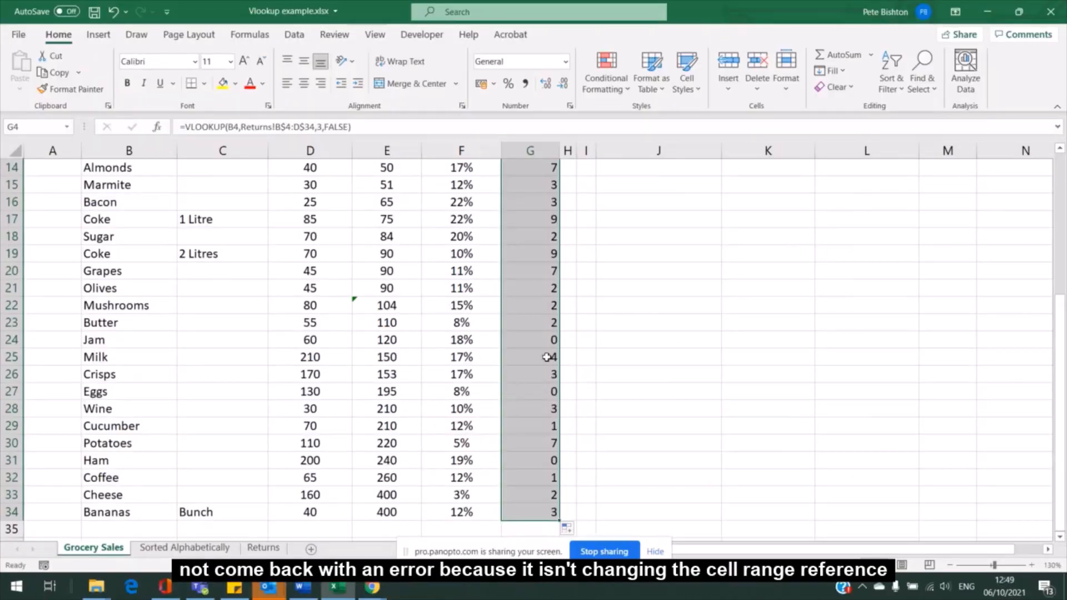
# Step: Check the table array reference in the filled Returns formulas, from G24 and G19 up to G5 and G4
pyautogui.click(787, 108)
pyautogui.click(538, 343)
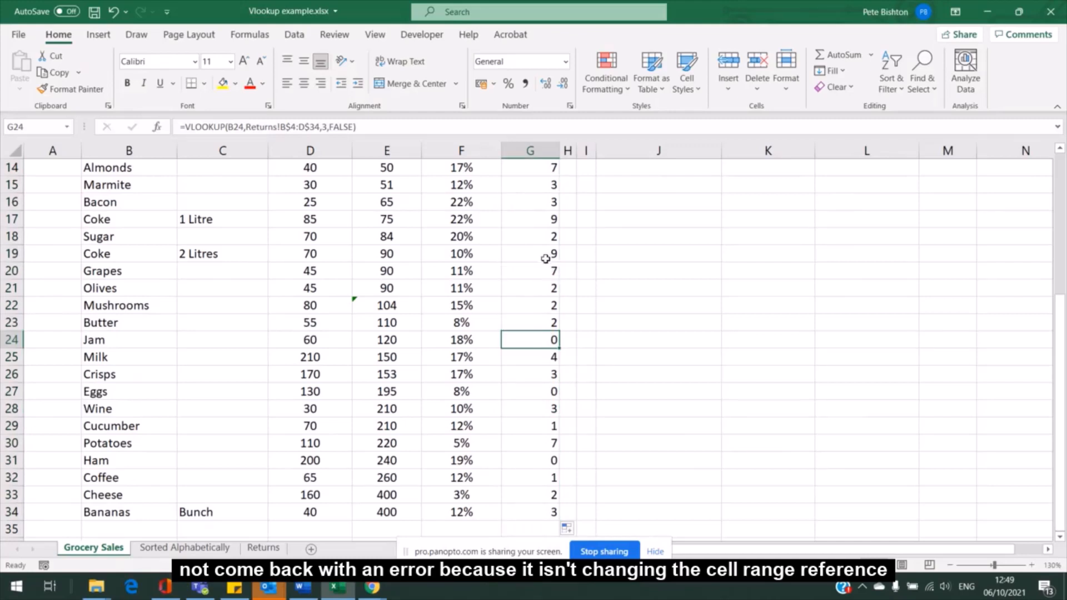
pyautogui.click(543, 253)
pyautogui.scroll(4, 550, 244)
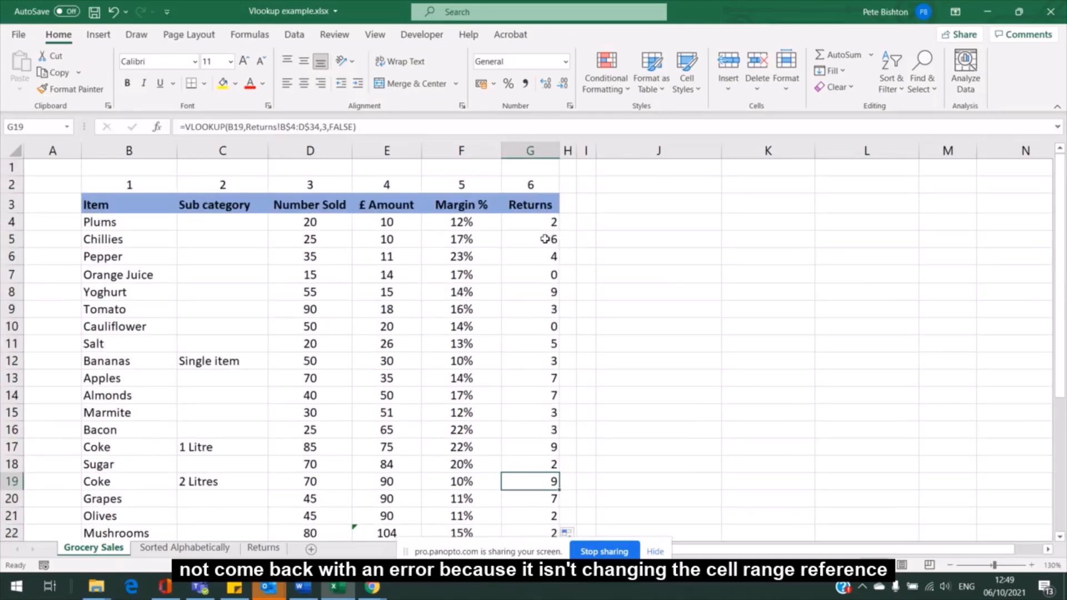
pyautogui.press('Up')
pyautogui.press('Up')
pyautogui.press('Up')
pyautogui.press('Up')
pyautogui.press('Up')
pyautogui.press('Up')
pyautogui.press('Up')
pyautogui.press('Up')
pyautogui.press('Up')
pyautogui.press('Up')
pyautogui.press('Up')
pyautogui.press('Up')
pyautogui.press('Up')
pyautogui.press('Up')
pyautogui.press('Up')
pyautogui.click(534, 239)
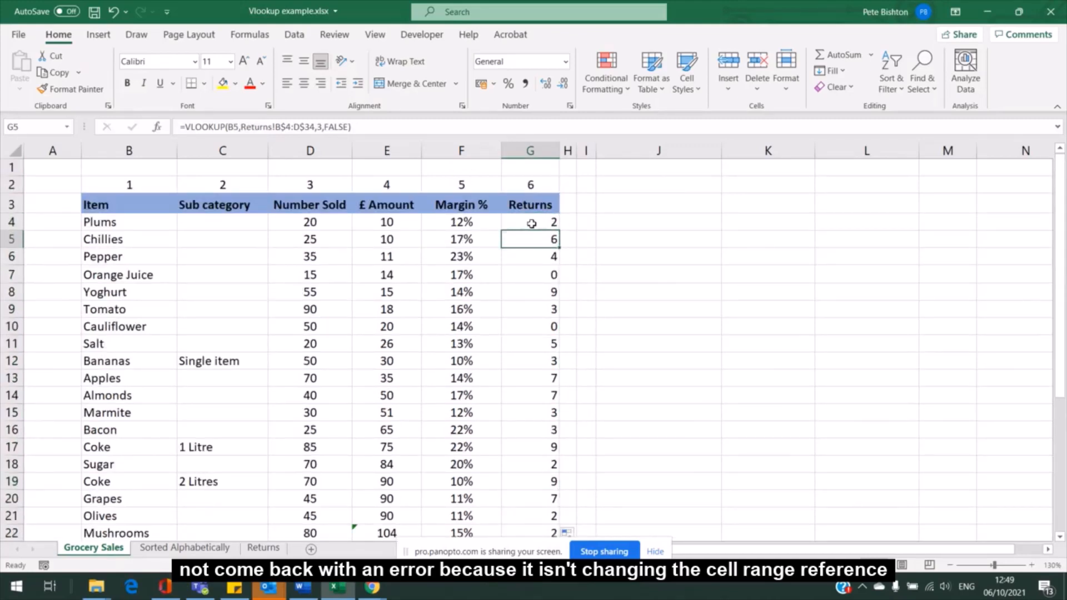
pyautogui.click(532, 224)
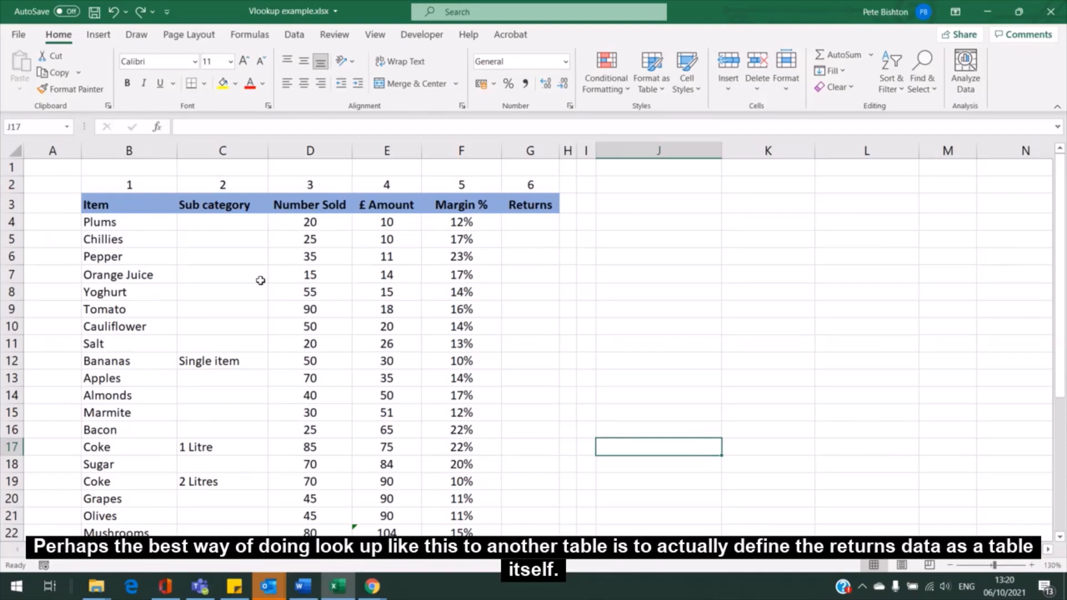
# Step: Convert the range B3:D34 on the Returns sheet into a table with headers
pyautogui.click(263, 548)
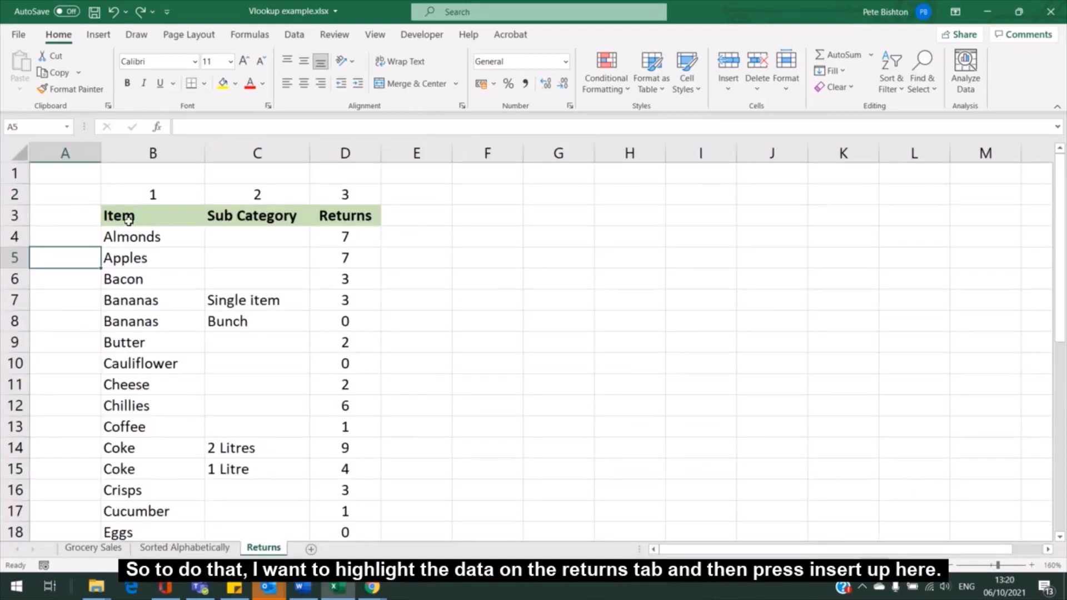
pyautogui.moveTo(123, 224); pyautogui.dragTo(351, 487)
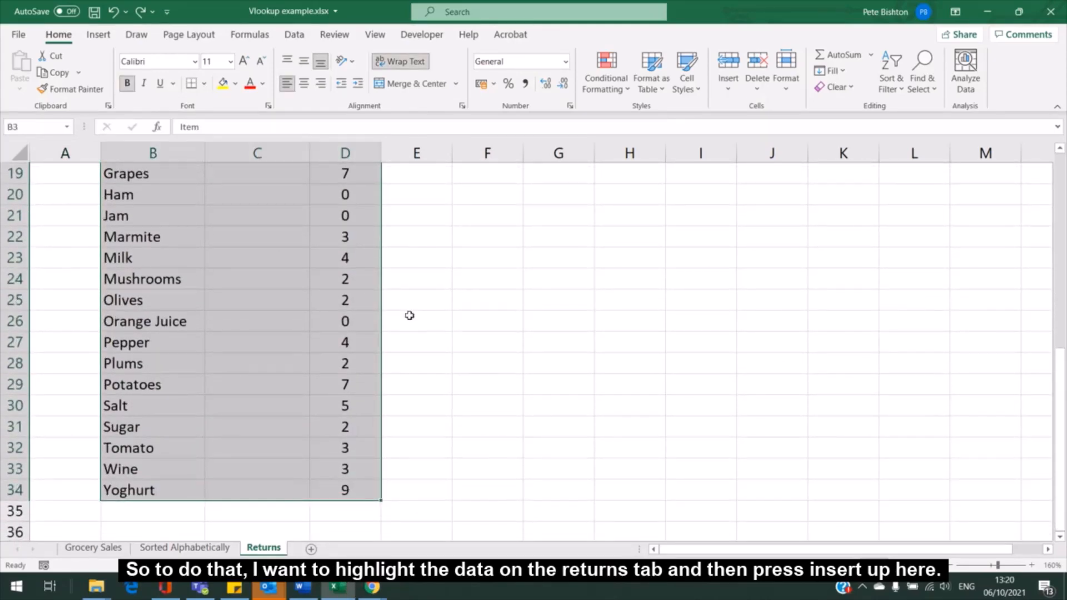
pyautogui.scroll(6, 401, 311)
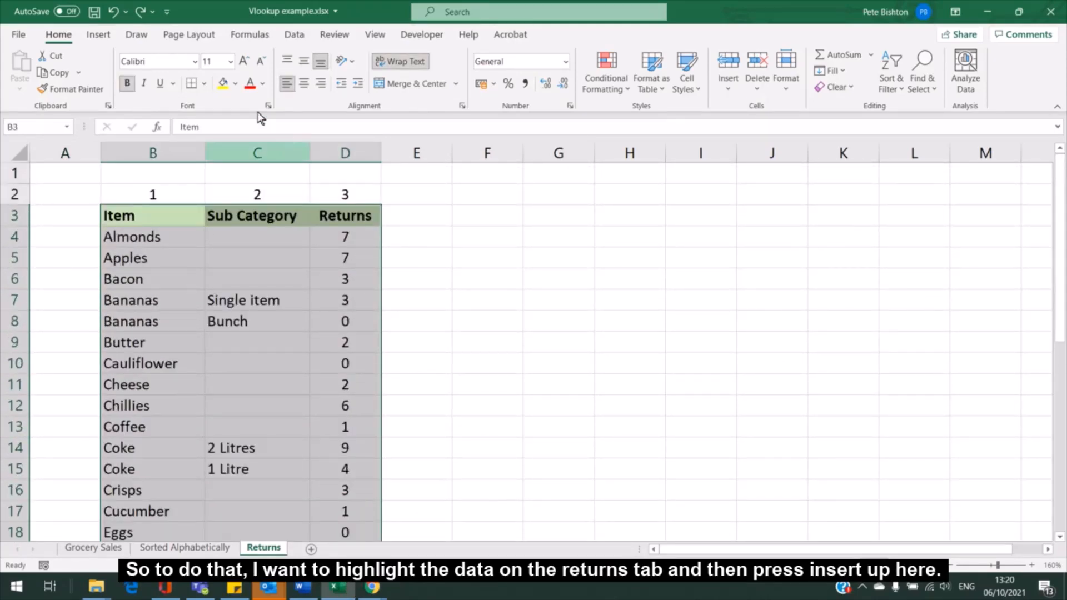
pyautogui.click(100, 35)
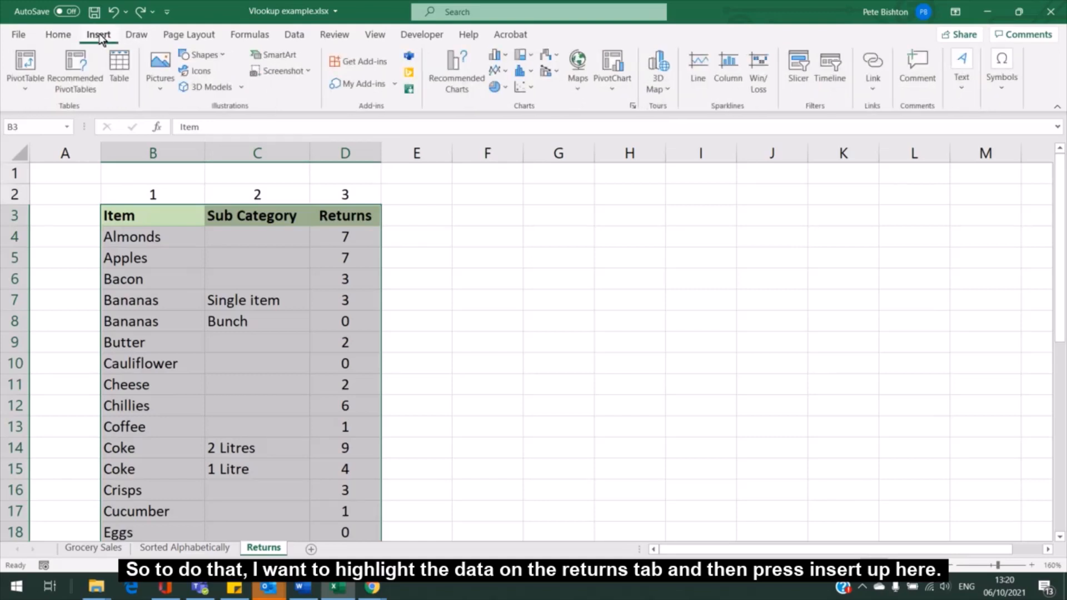
pyautogui.hotkey('ctrl', 'q')
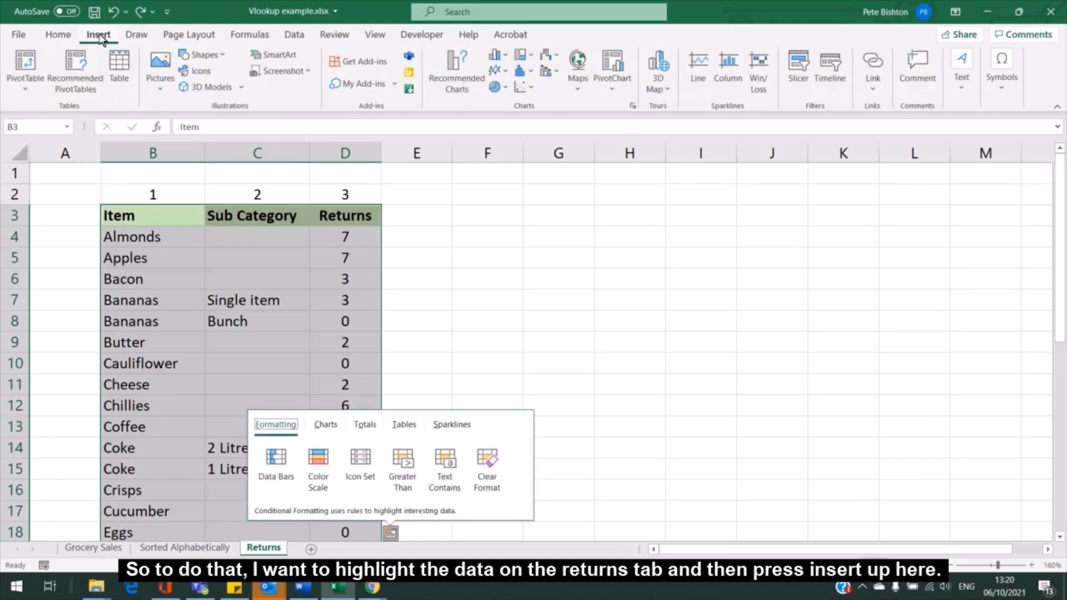
pyautogui.click(133, 67)
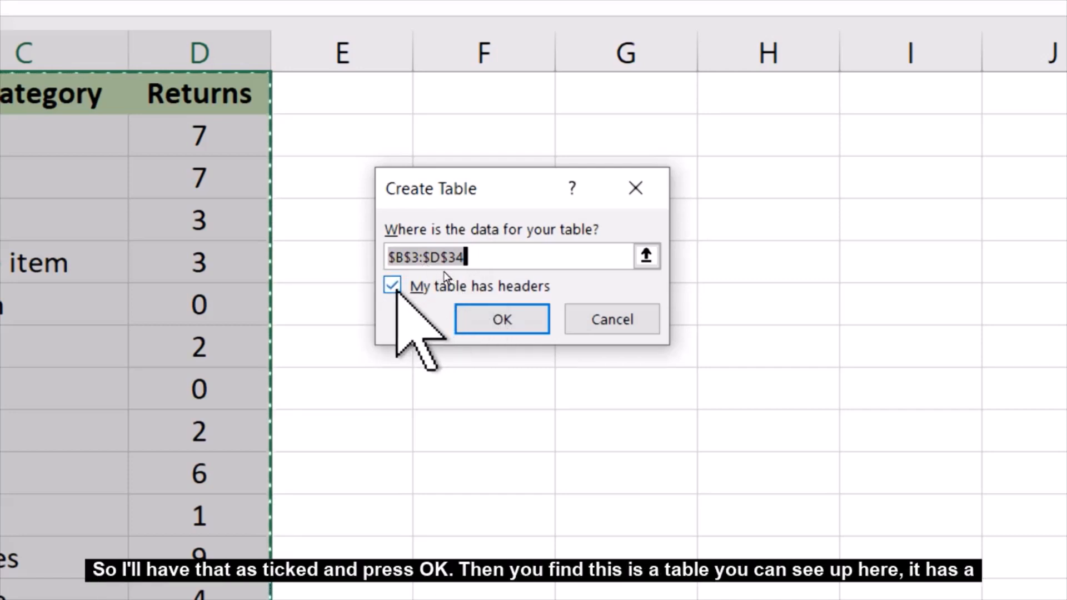
pyautogui.click(496, 314)
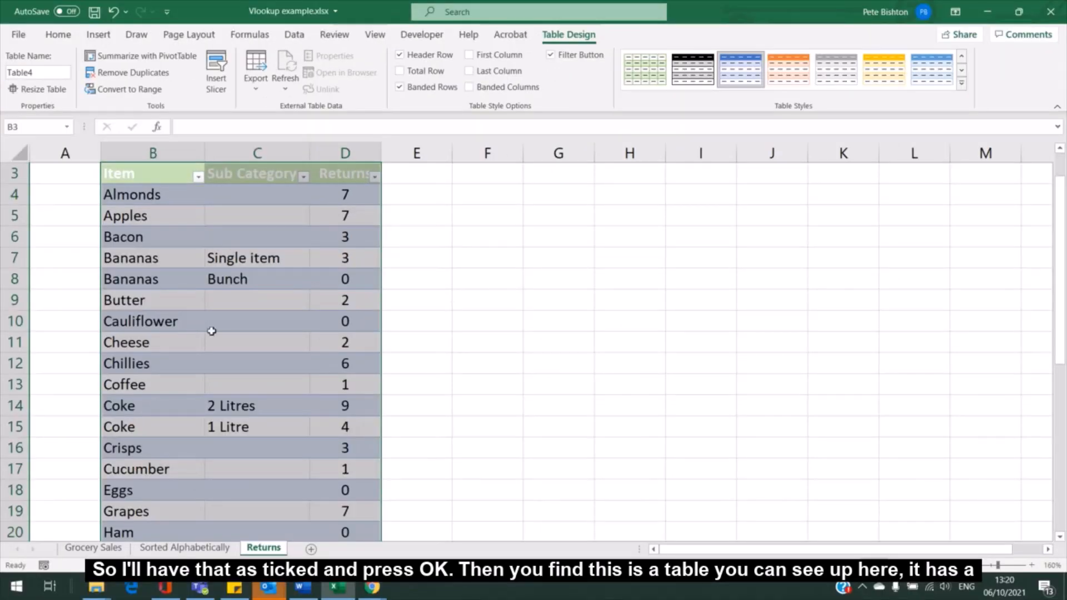
pyautogui.scroll(1, 212, 332)
pyautogui.click(179, 316)
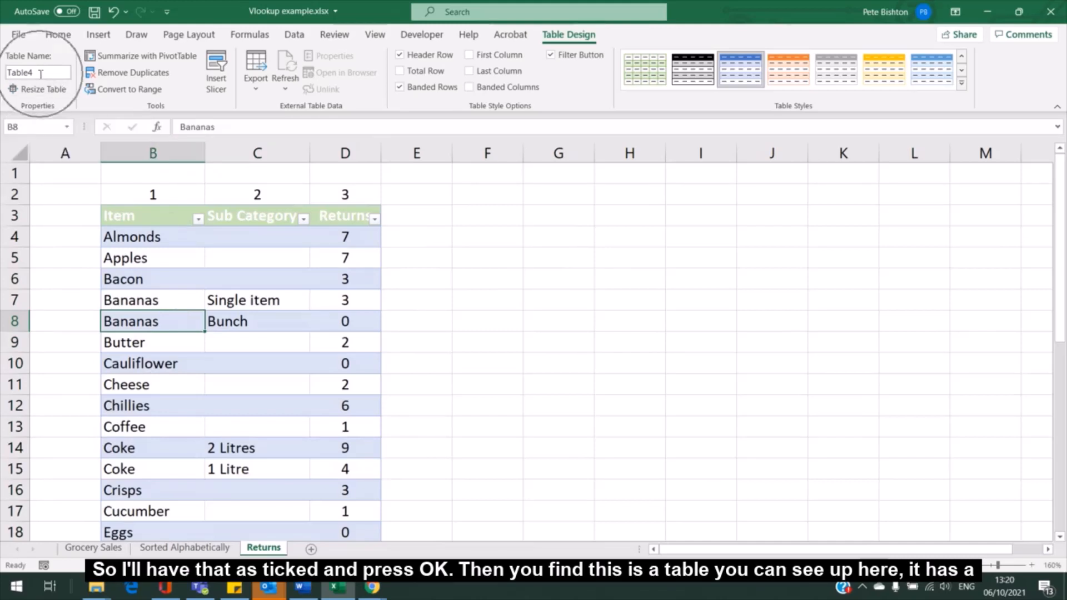
pyautogui.click(197, 266)
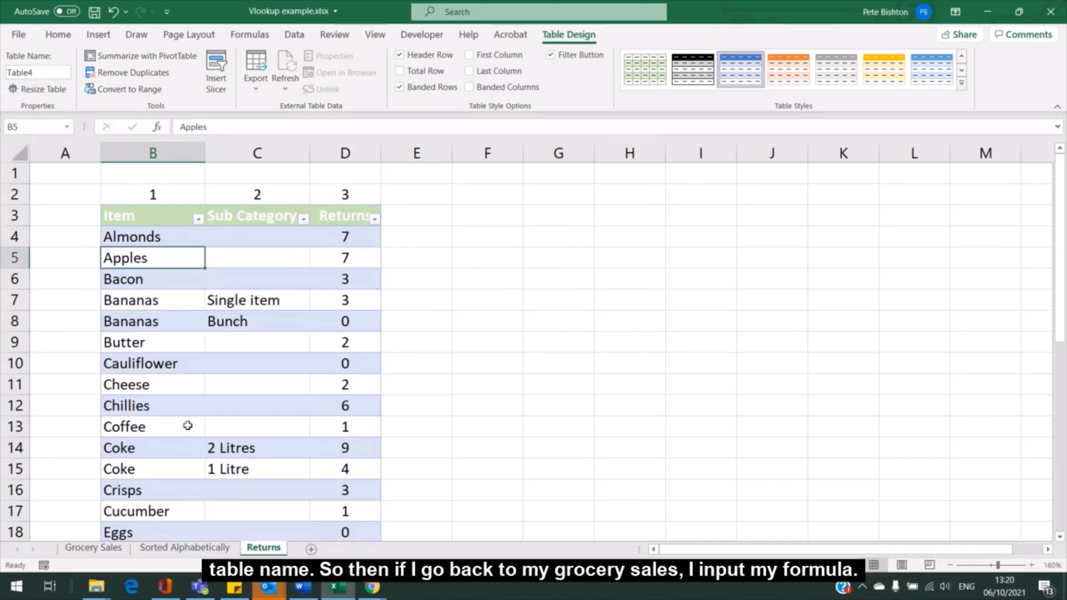
# Step: Start a new VLOOKUP formula in cell G4 of the Grocery Sales sheet with B4 as the lookup value
pyautogui.click(108, 551)
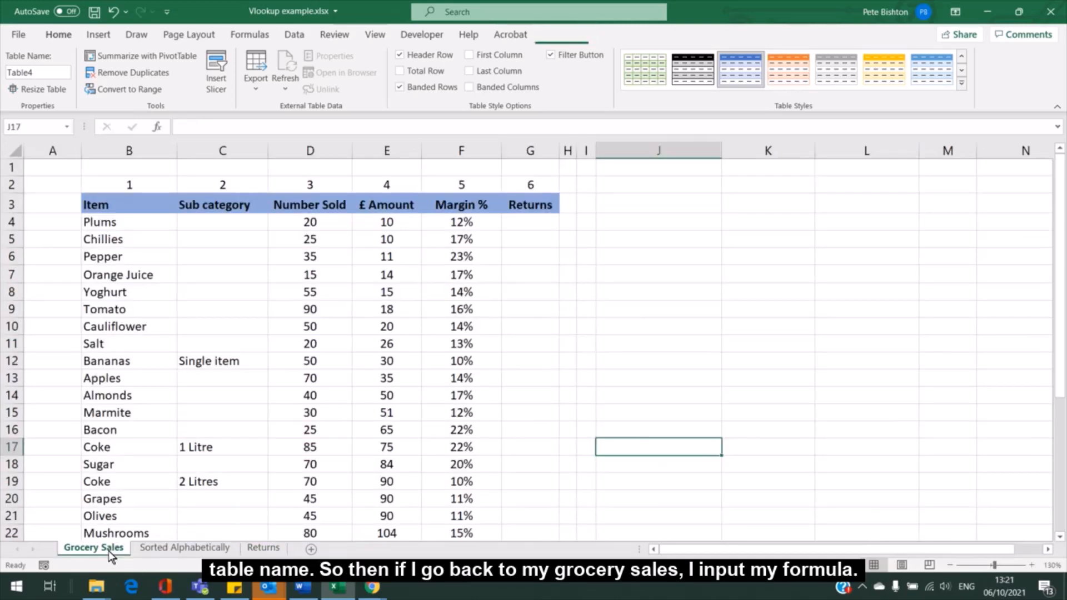
pyautogui.click(544, 221)
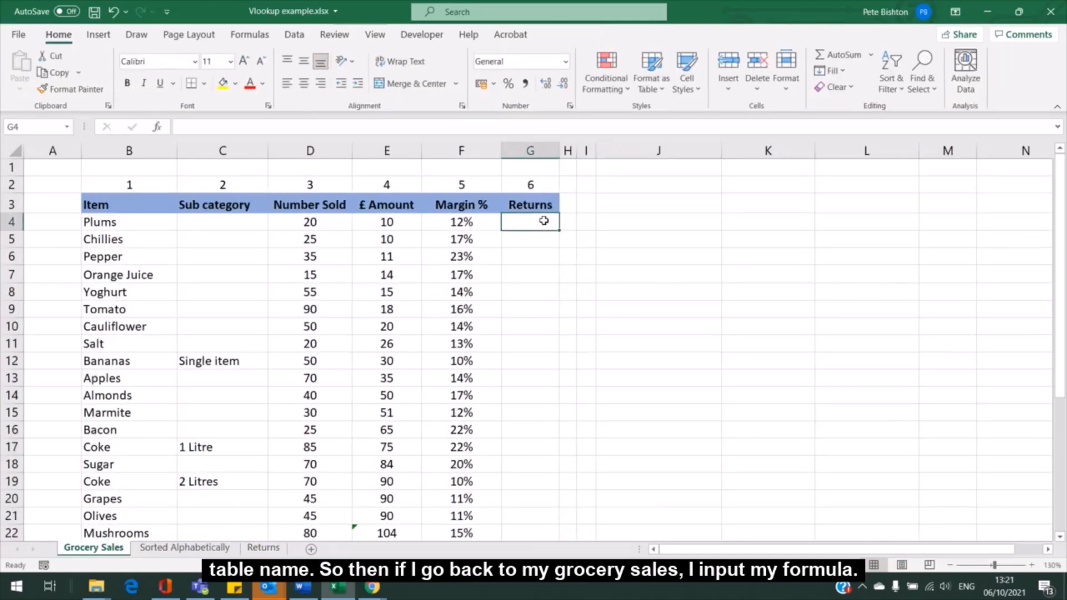
pyautogui.write('v')
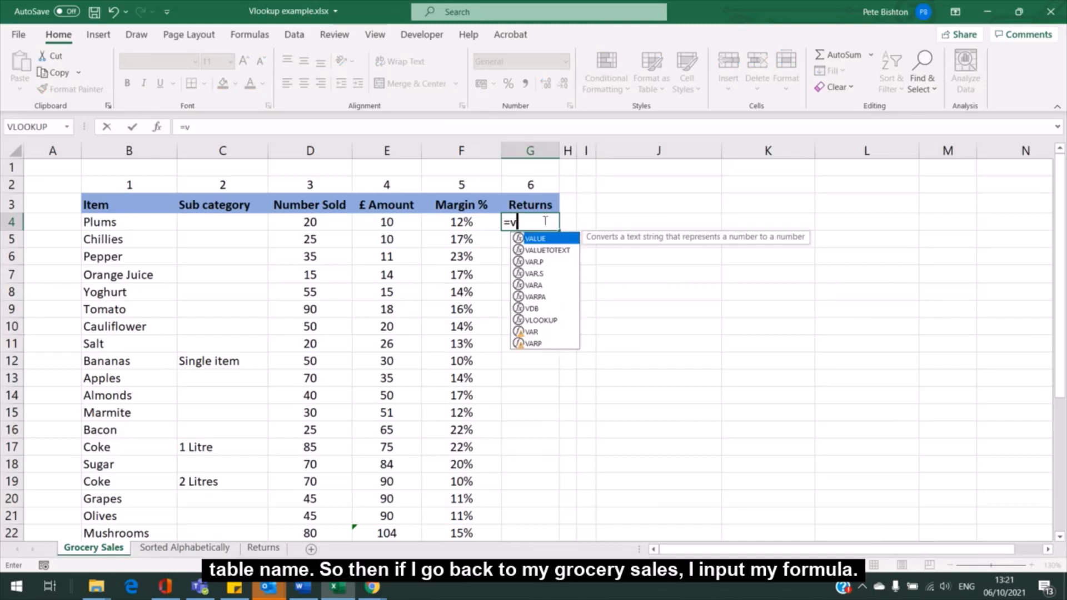
pyautogui.write('look')
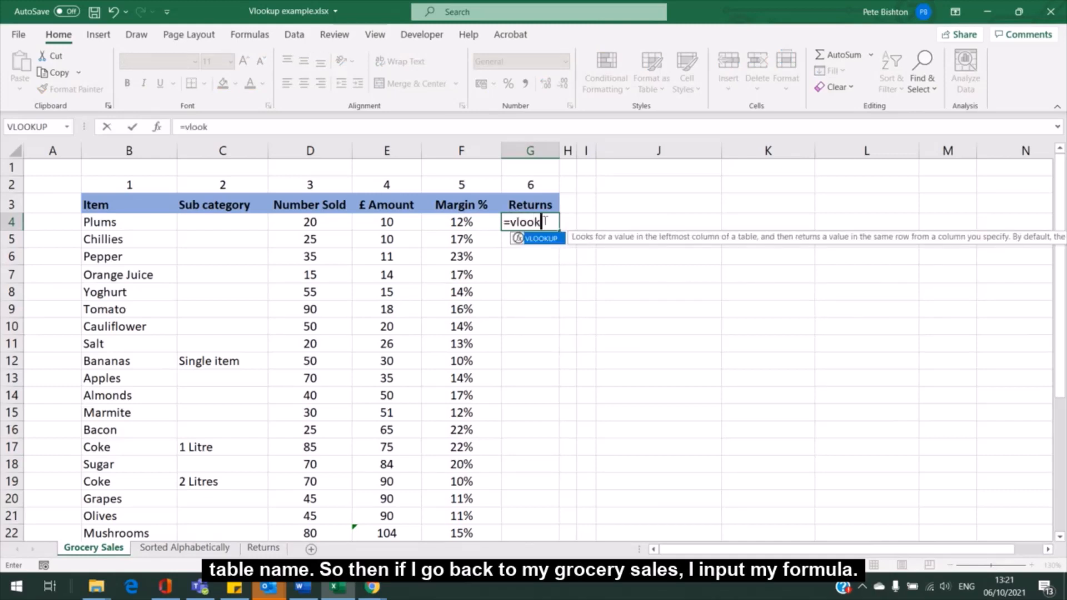
pyautogui.write('up(')
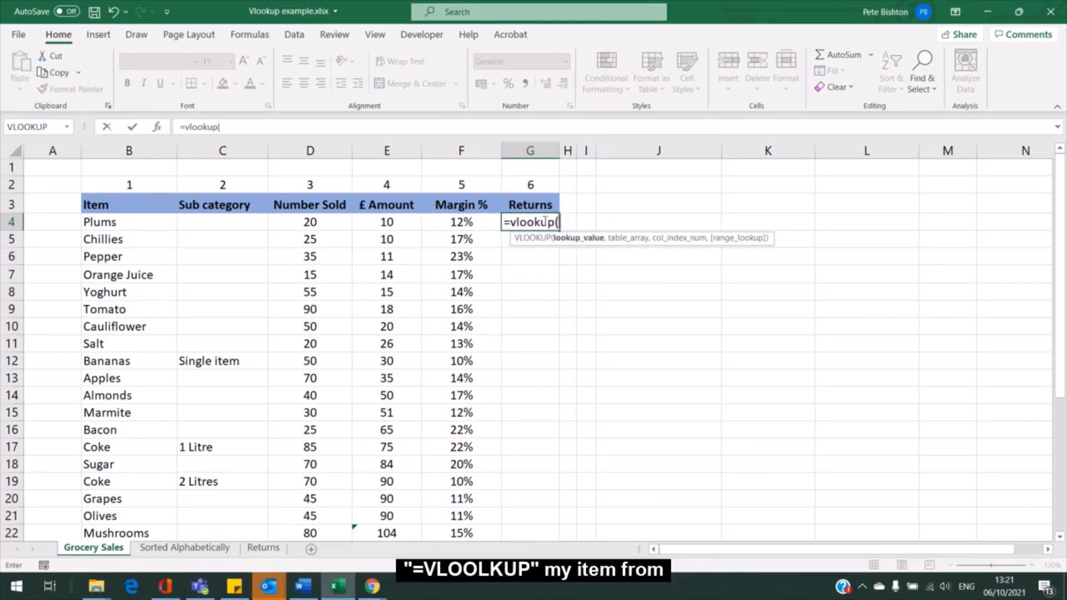
pyautogui.click(141, 218)
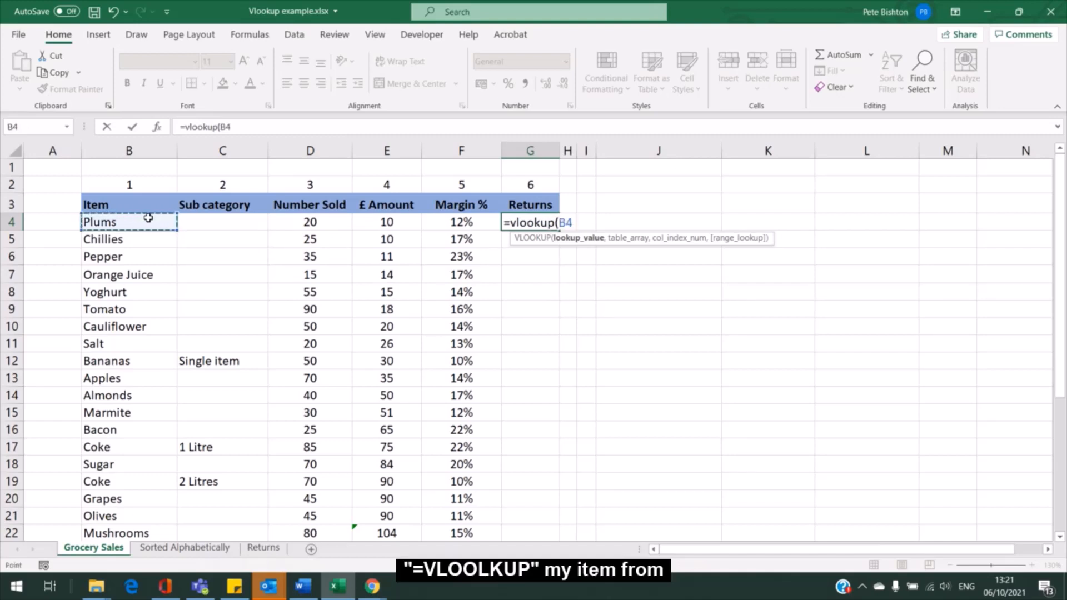
pyautogui.write(',')
# Step: Complete the G4 VLOOKUP formula with the Returns sheet's Table4 as table array, column index 3 and FALSE for an exact match
pyautogui.click(274, 548)
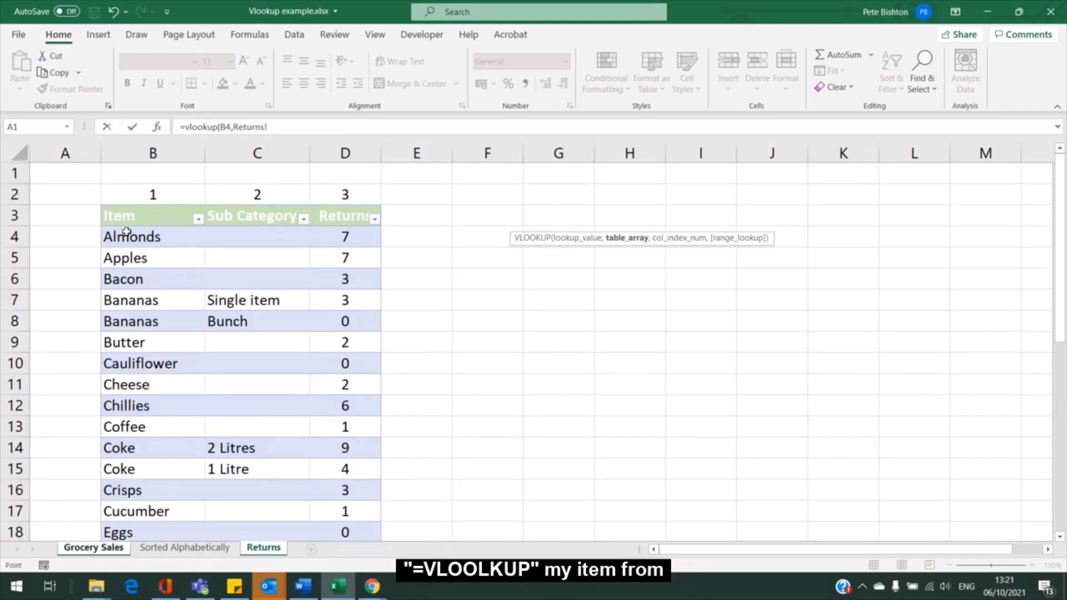
pyautogui.moveTo(130, 237); pyautogui.dragTo(358, 496)
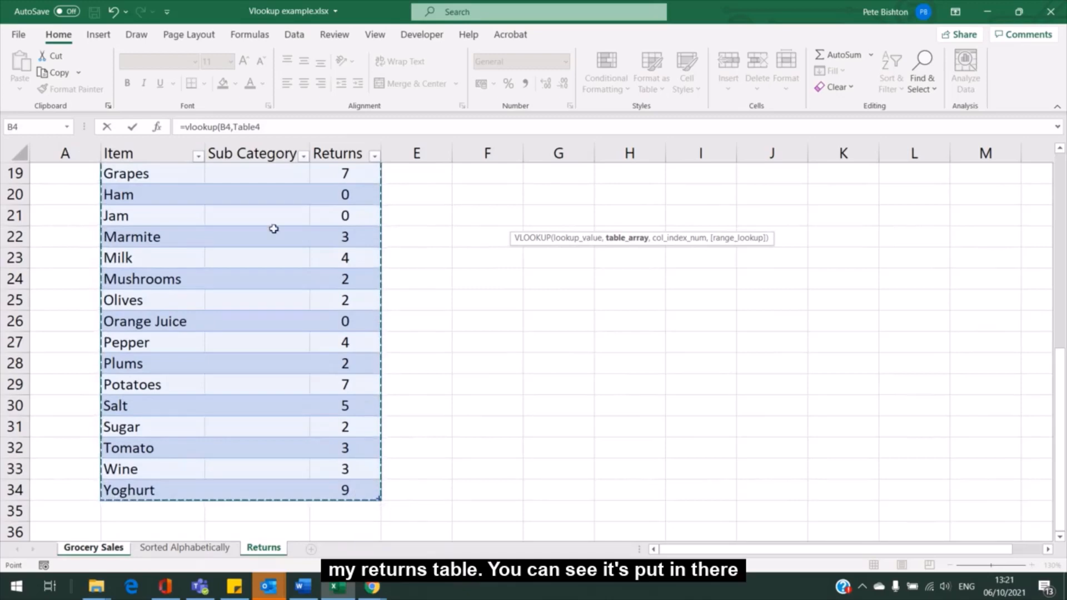
pyautogui.click(270, 130)
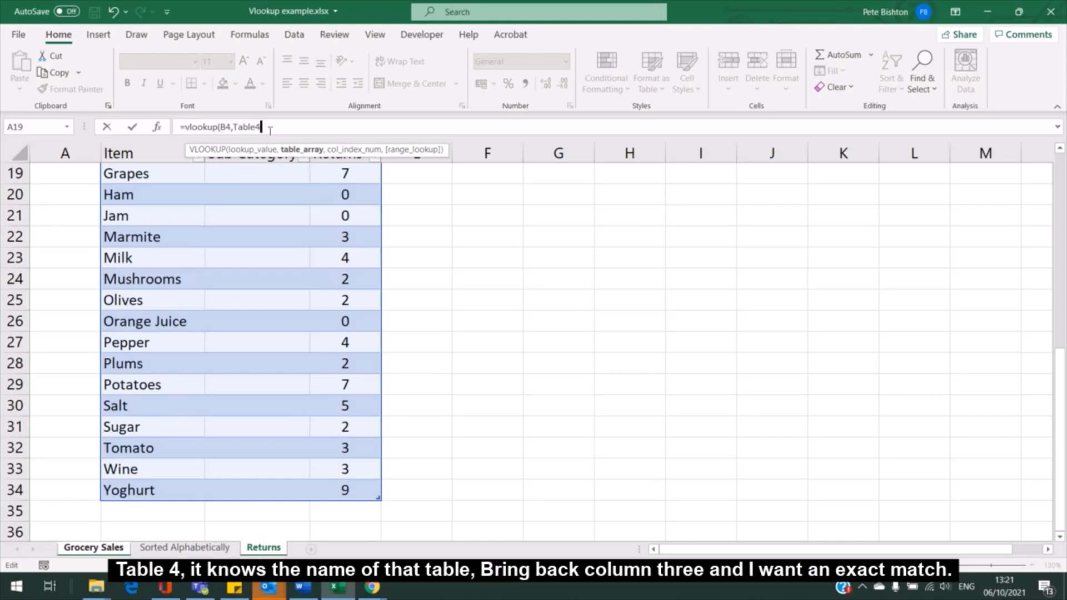
pyautogui.write(',')
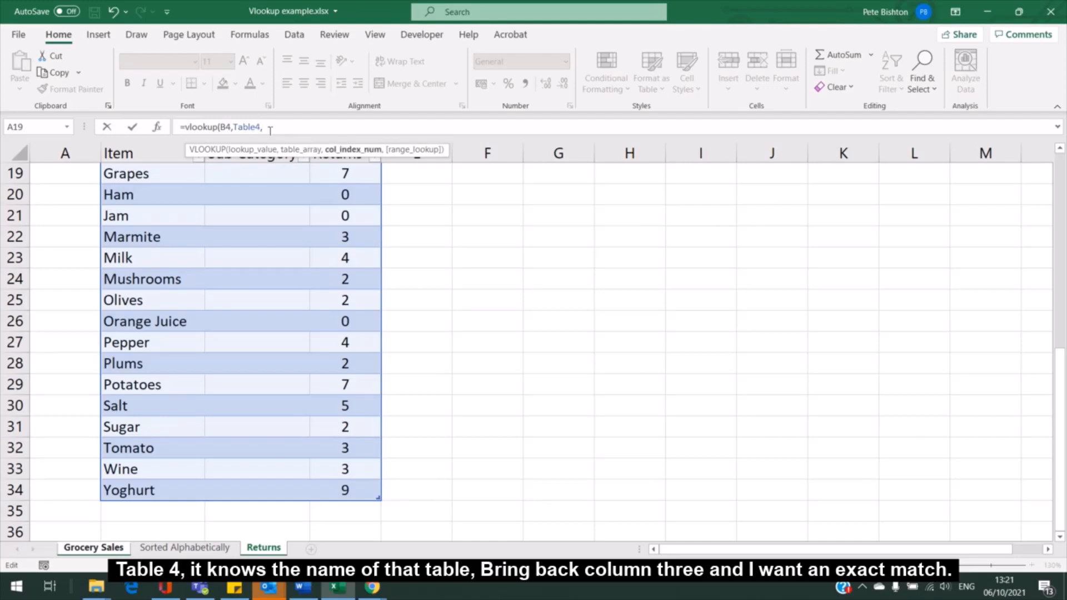
pyautogui.write('3,')
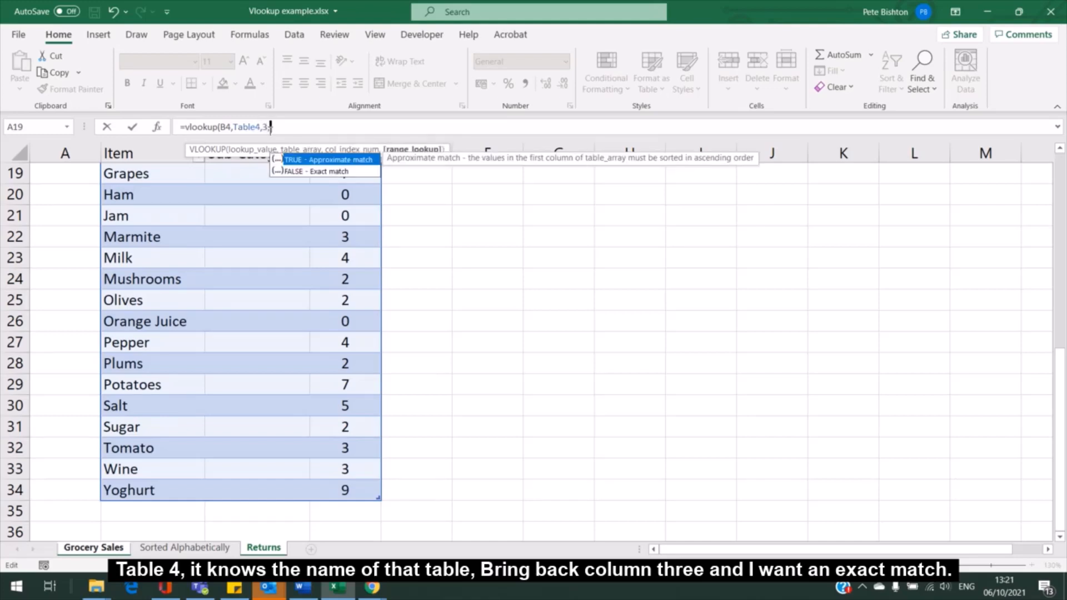
pyautogui.write('false)')
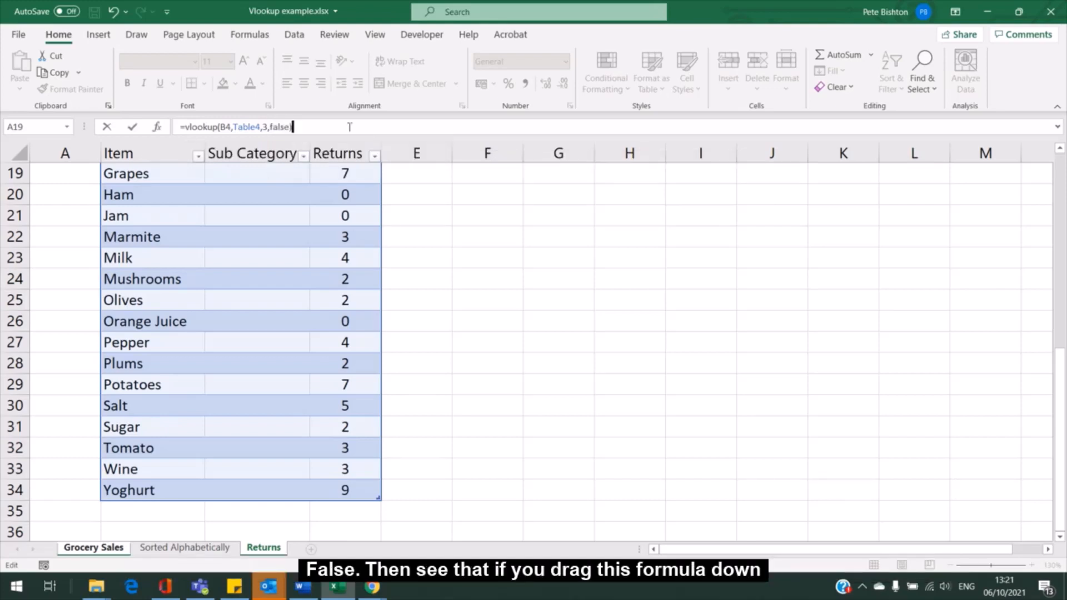
pyautogui.press('Return')
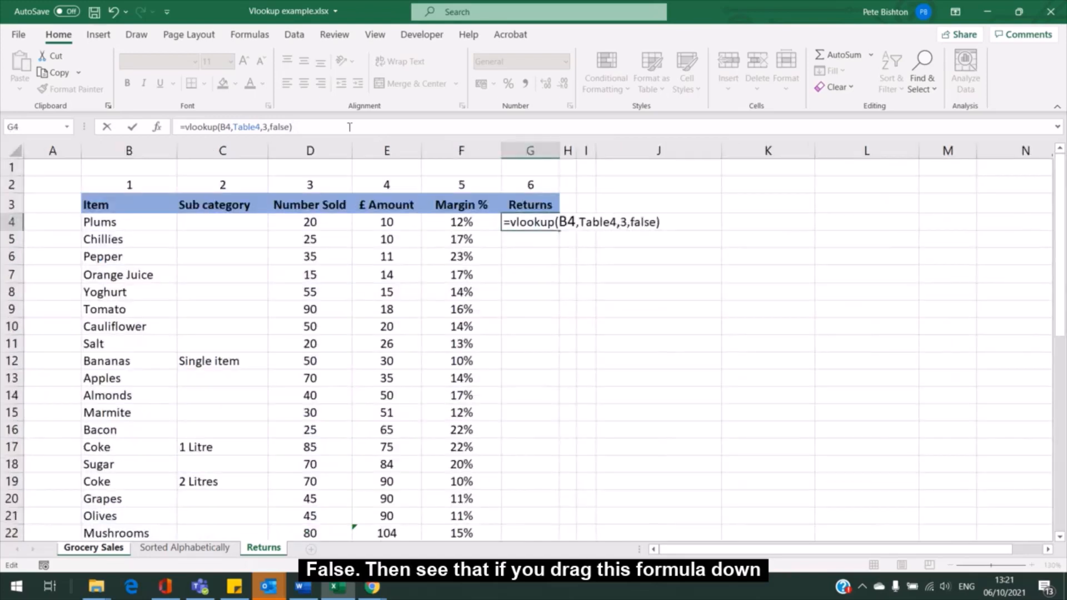
# Step: Fill the Table4 lookup formula from G4 down the Returns column of the Grocery Sales sheet
pyautogui.click(543, 220)
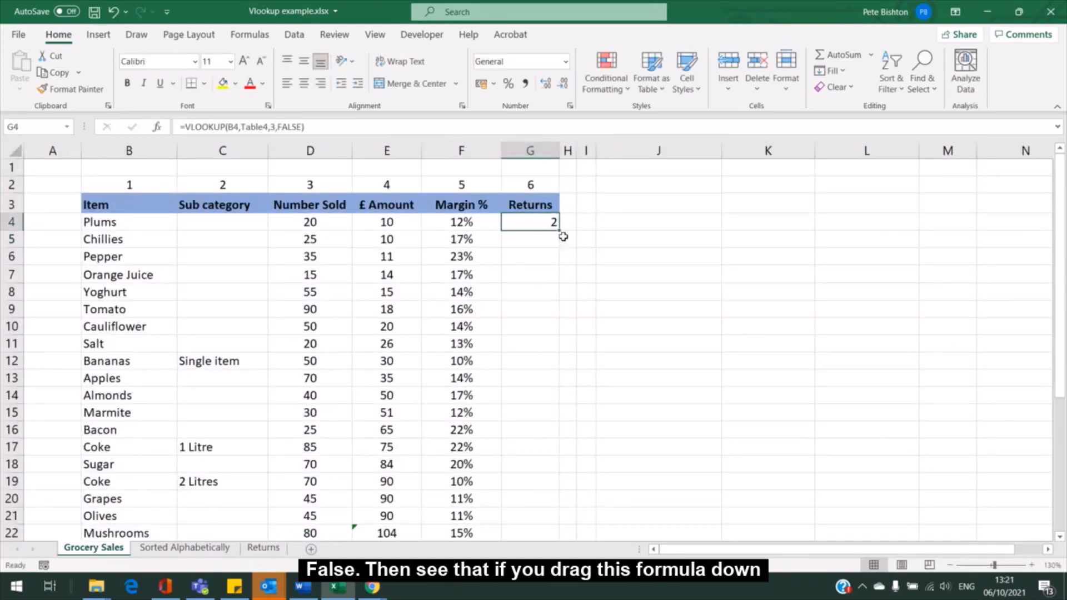
pyautogui.moveTo(560, 229); pyautogui.dragTo(546, 496)
pyautogui.scroll(4, 583, 402)
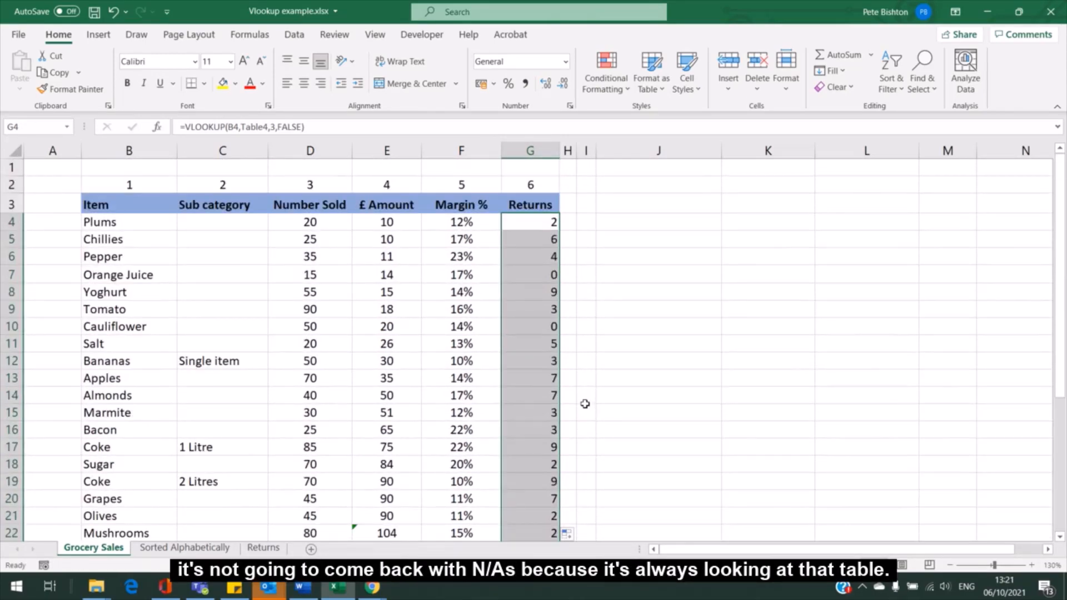
# Step: Check the table reference in the filled formulas in G13 and G16 and review the source table on the Returns sheet
pyautogui.click(550, 374)
pyautogui.click(548, 431)
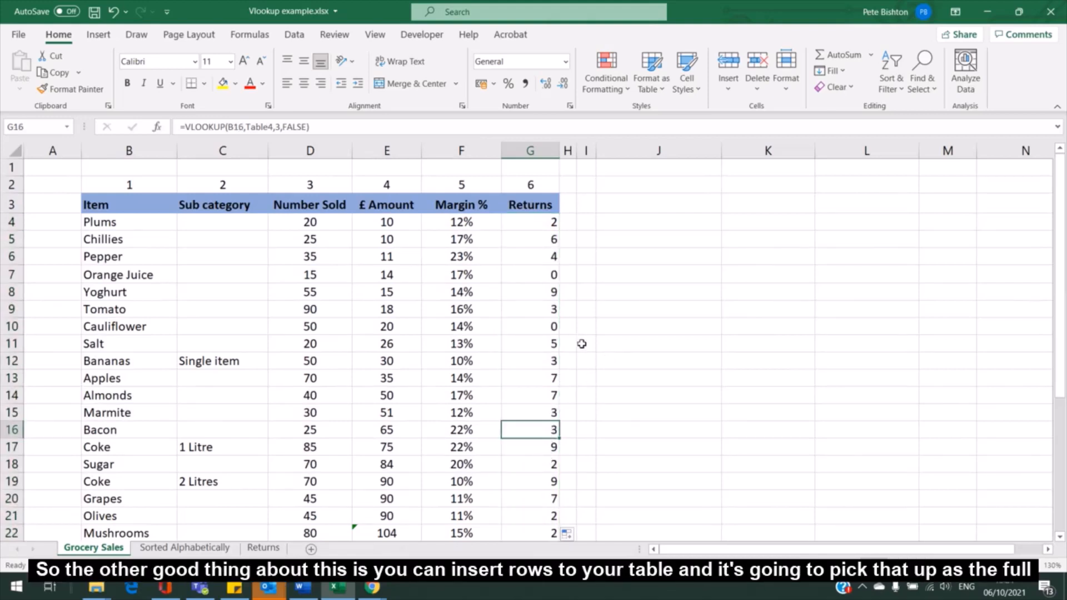
pyautogui.click(272, 553)
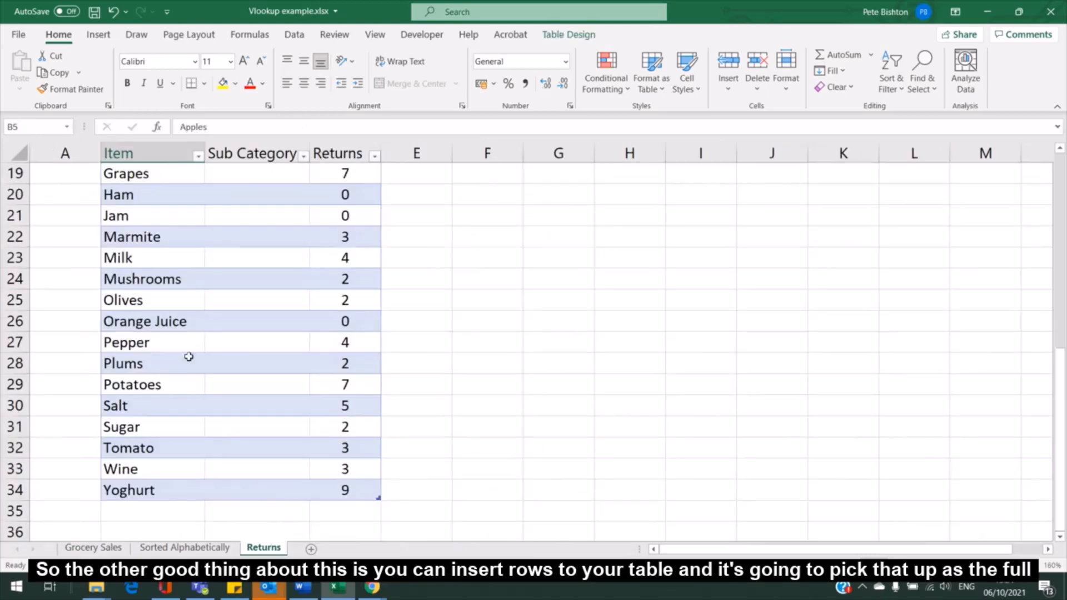
pyautogui.scroll(6, 178, 350)
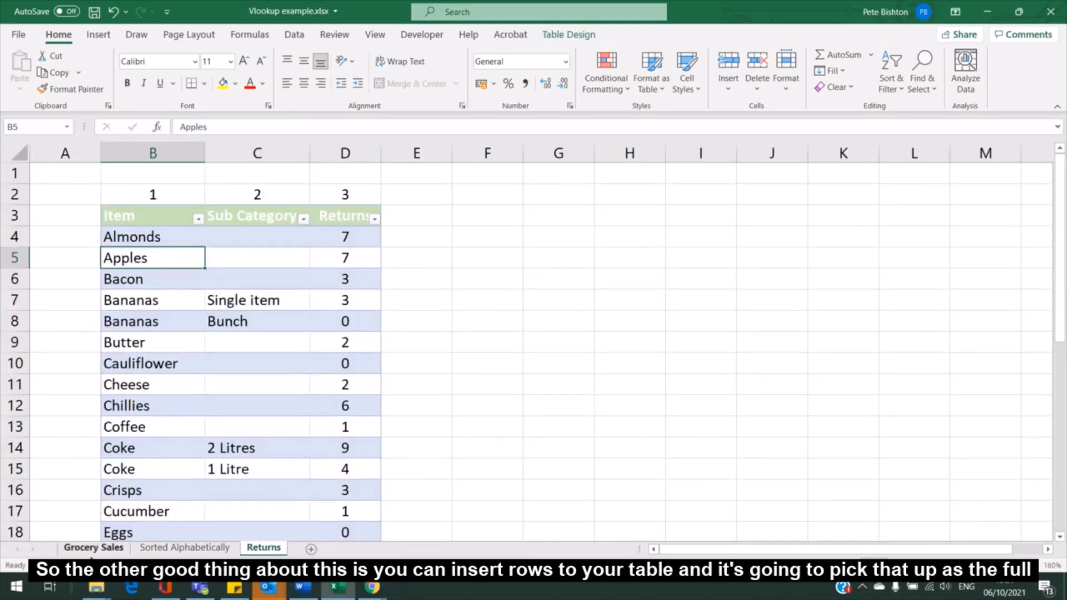
pyautogui.click(93, 548)
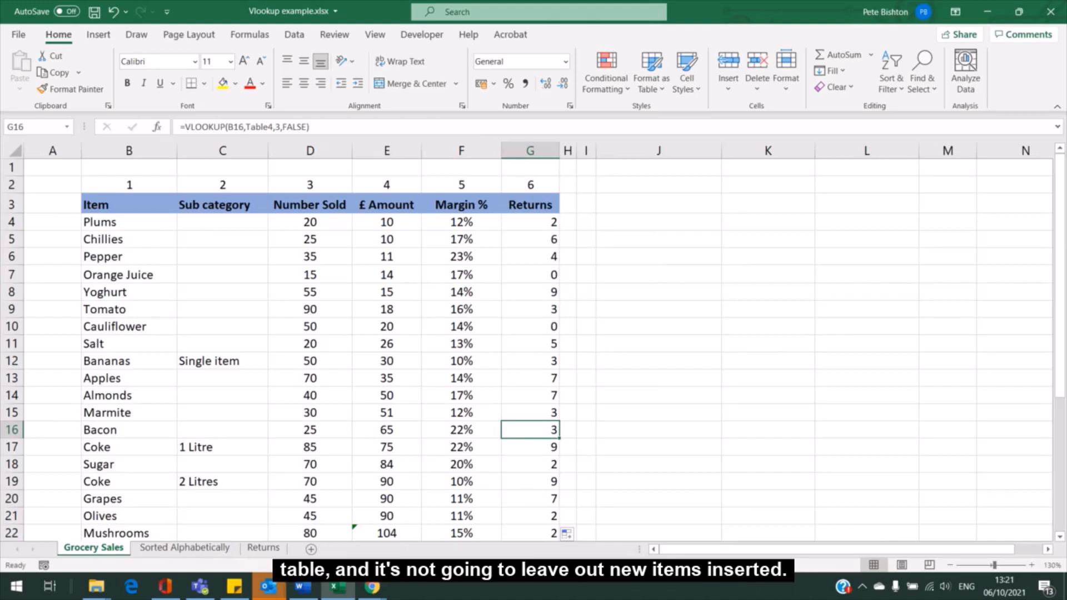
pyautogui.hotkey('alt', 'Tab')
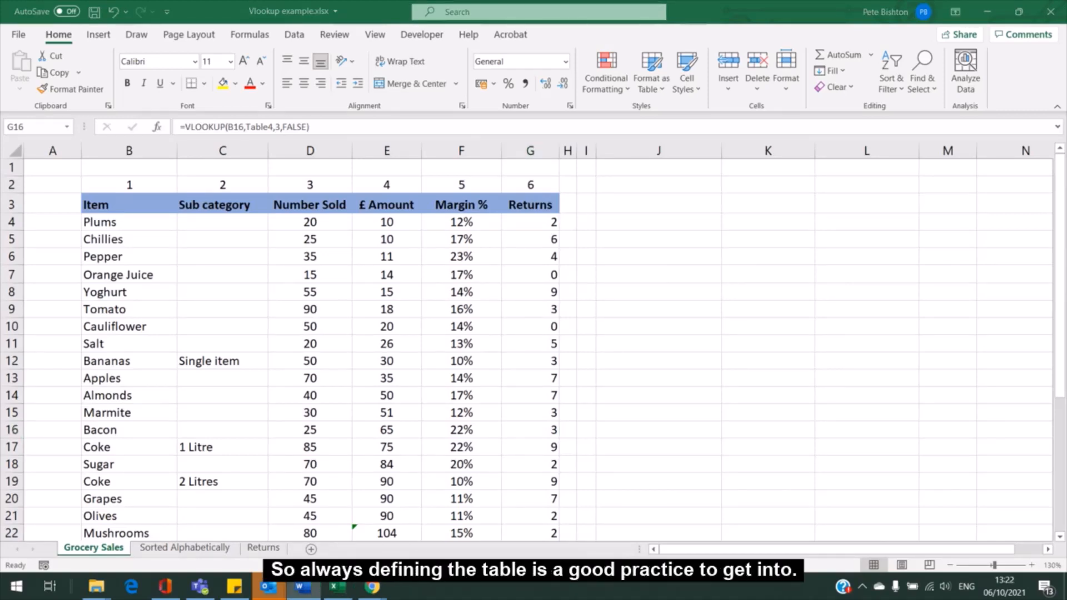
# Step: Compare the lookup results for the two Coke rows, G17 and G19, with the Coke entries on the Returns sheet
pyautogui.click(503, 427)
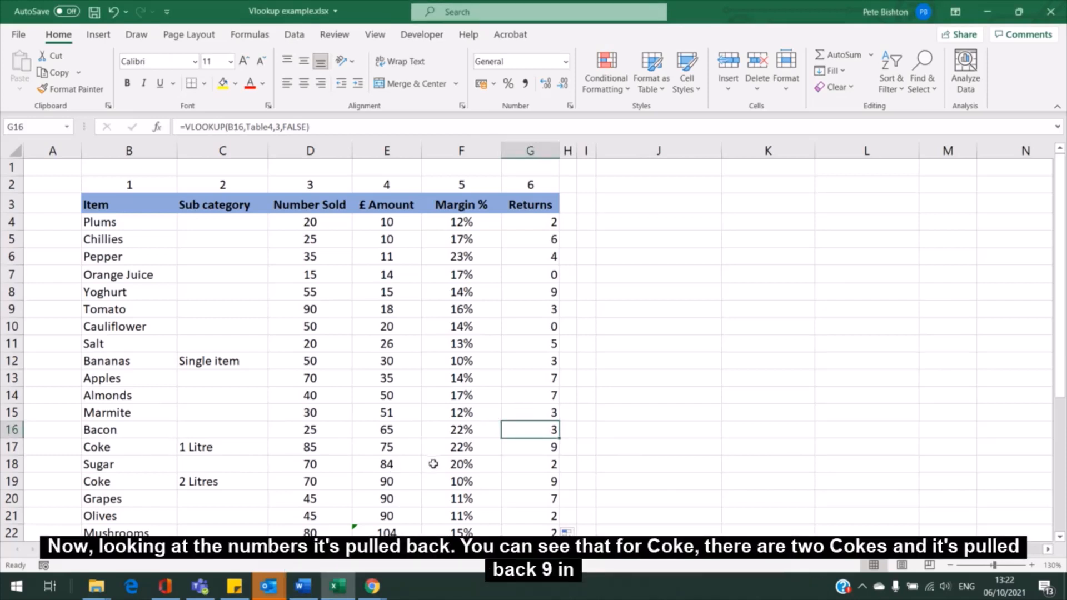
pyautogui.click(526, 449)
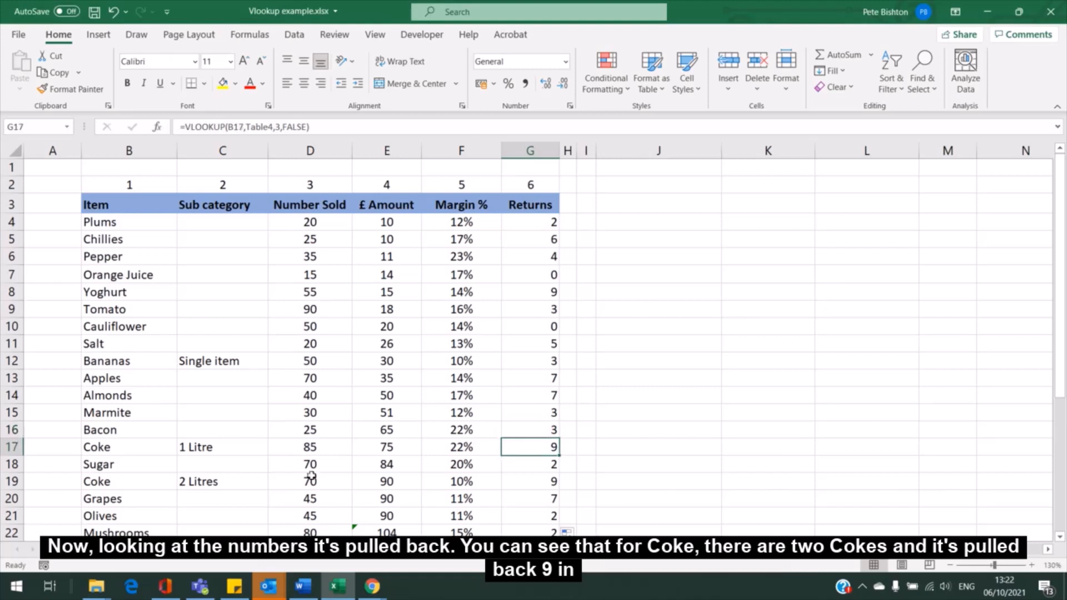
pyautogui.click(119, 481)
pyautogui.click(546, 483)
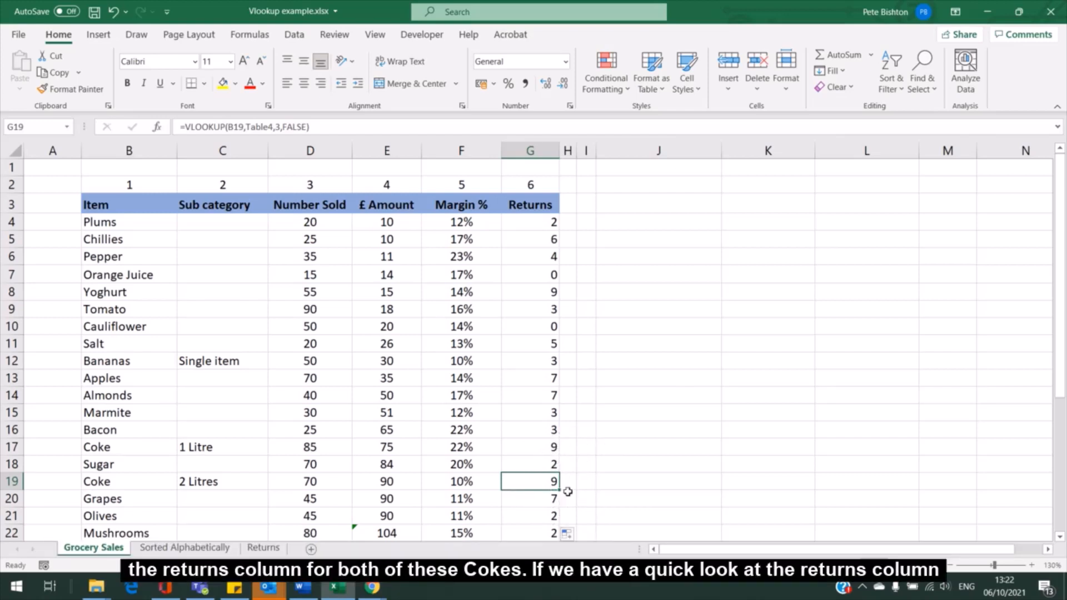
pyautogui.click(262, 549)
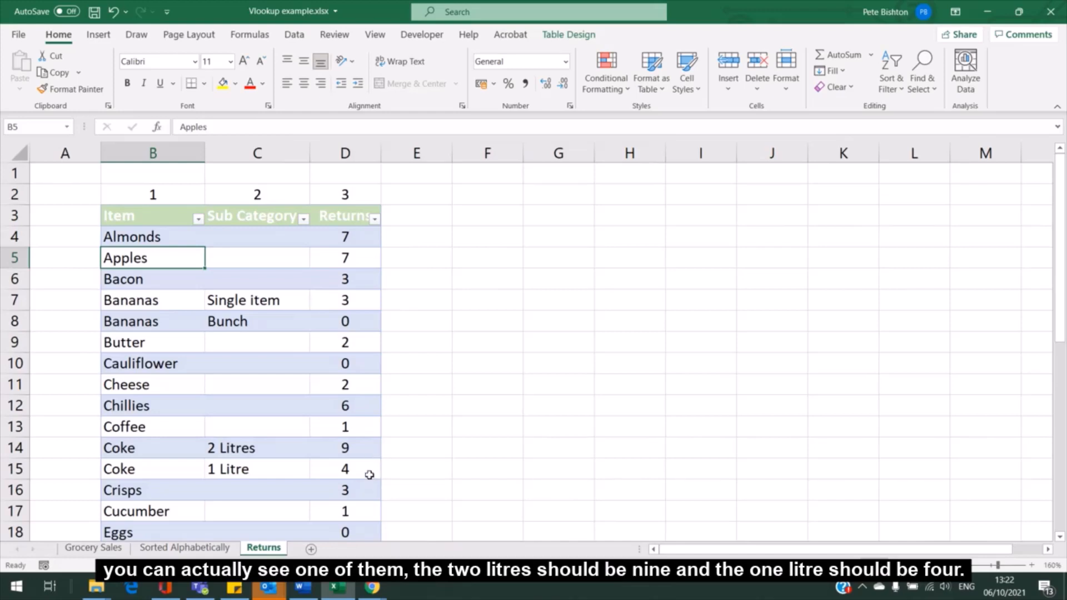
# Step: Join the item and sub category in cell A4 of the Grocery Sales sheet with the formula =B4&C4
pyautogui.click(104, 549)
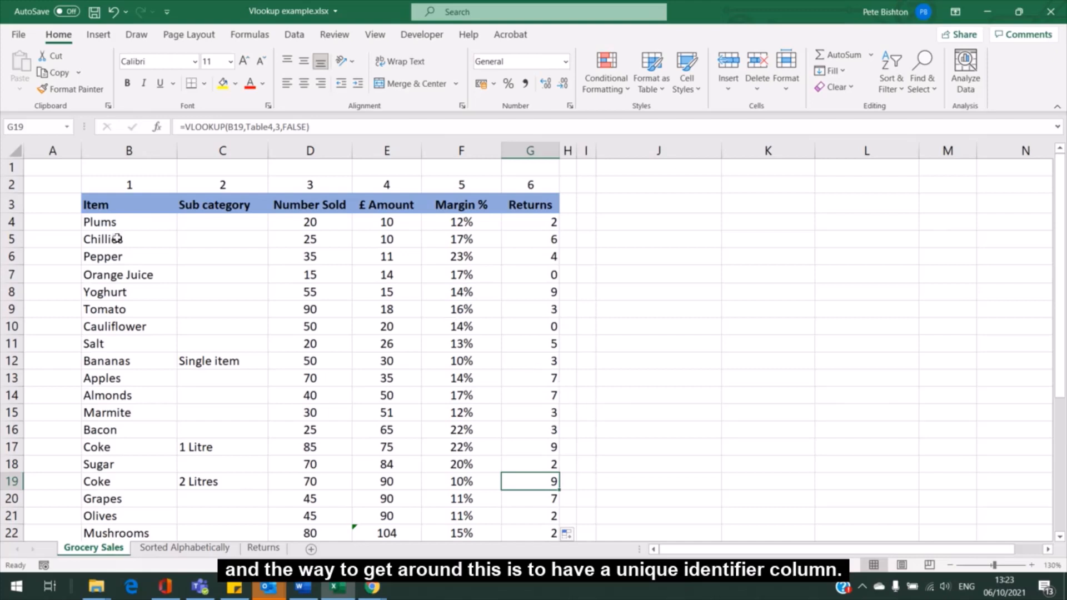
pyautogui.click(66, 224)
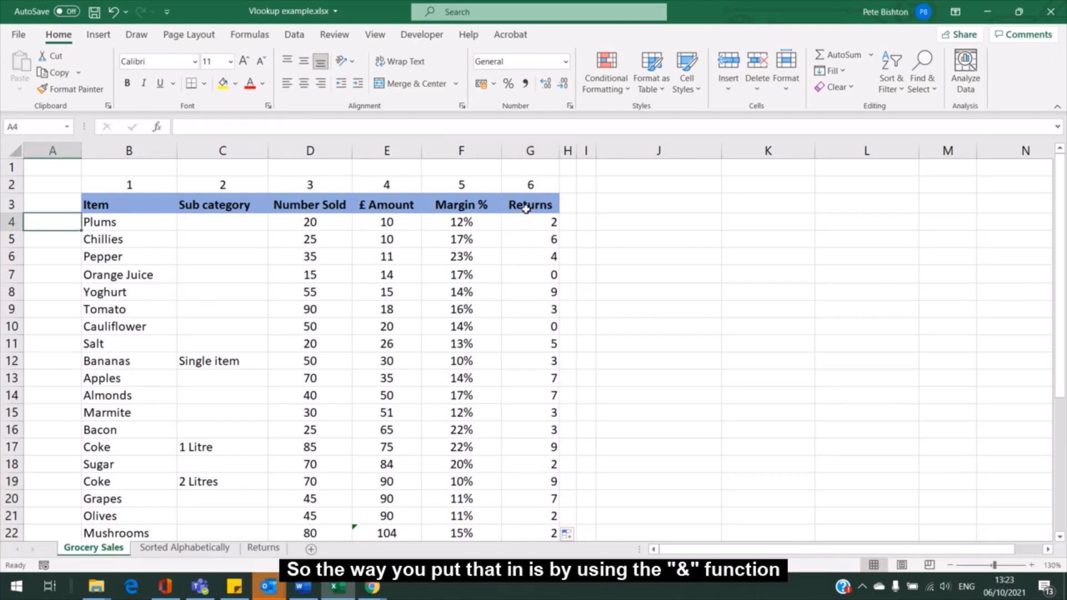
pyautogui.write('=')
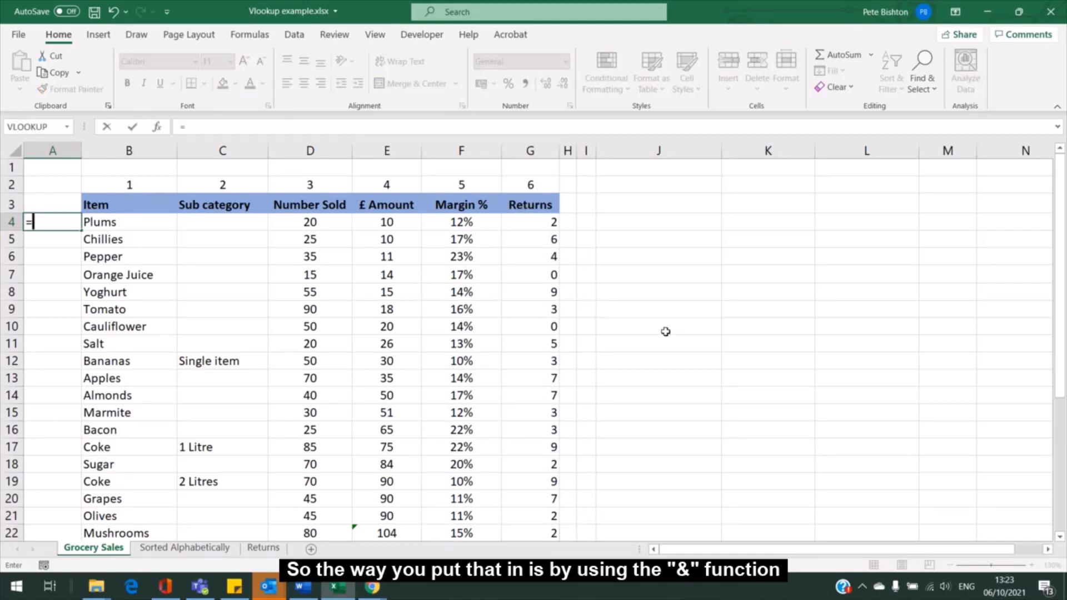
pyautogui.click(126, 220)
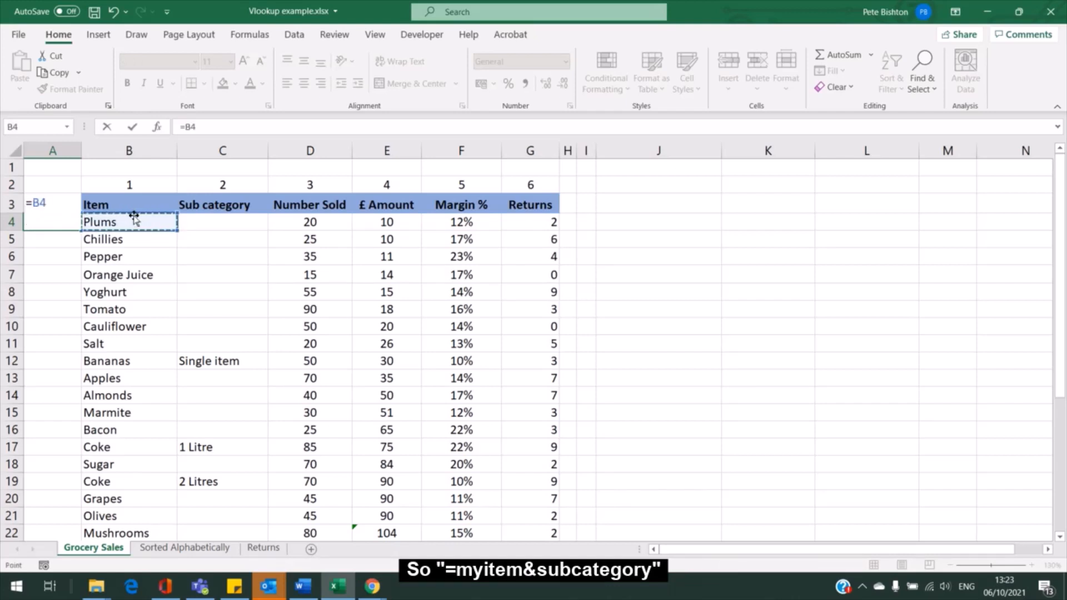
pyautogui.write('&')
pyautogui.click(204, 217)
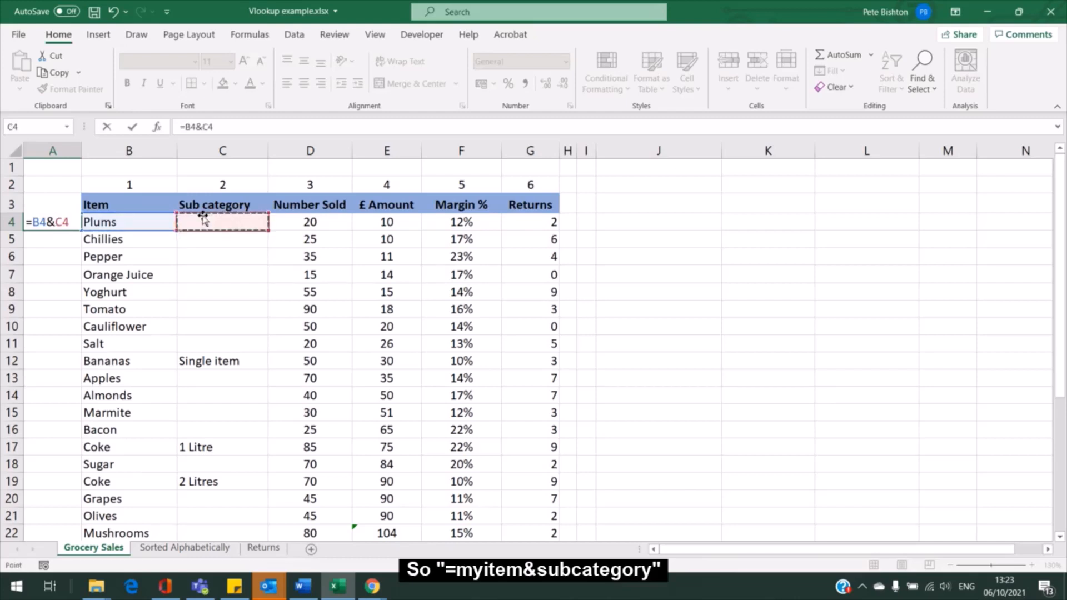
pyautogui.press('Return')
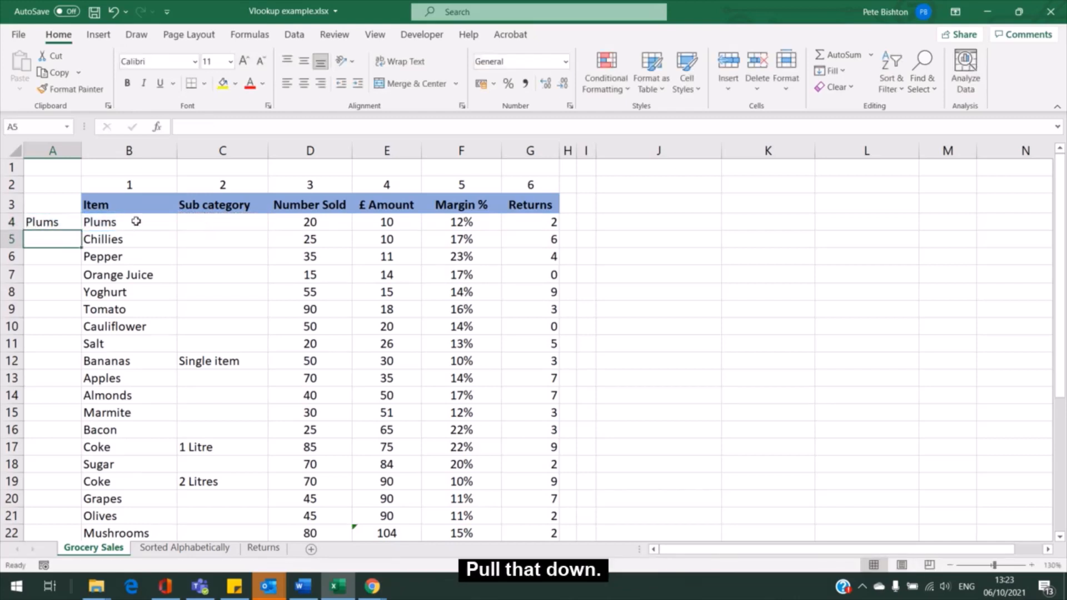
# Step: Fill the A4 joining formula down column A alongside the list of grocery items
pyautogui.click(70, 221)
pyautogui.moveTo(80, 230); pyautogui.dragTo(71, 514)
pyautogui.scroll(5, 136, 424)
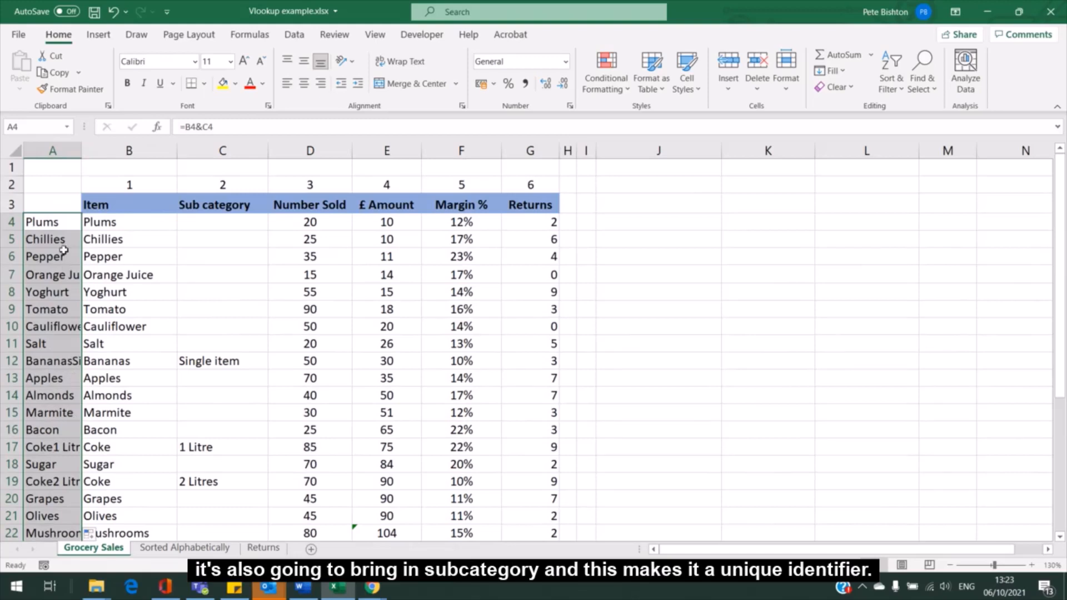
# Step: Enter the header "Unique Idnetifier" in cell A3 and widen column A to fit its contents
pyautogui.click(48, 201)
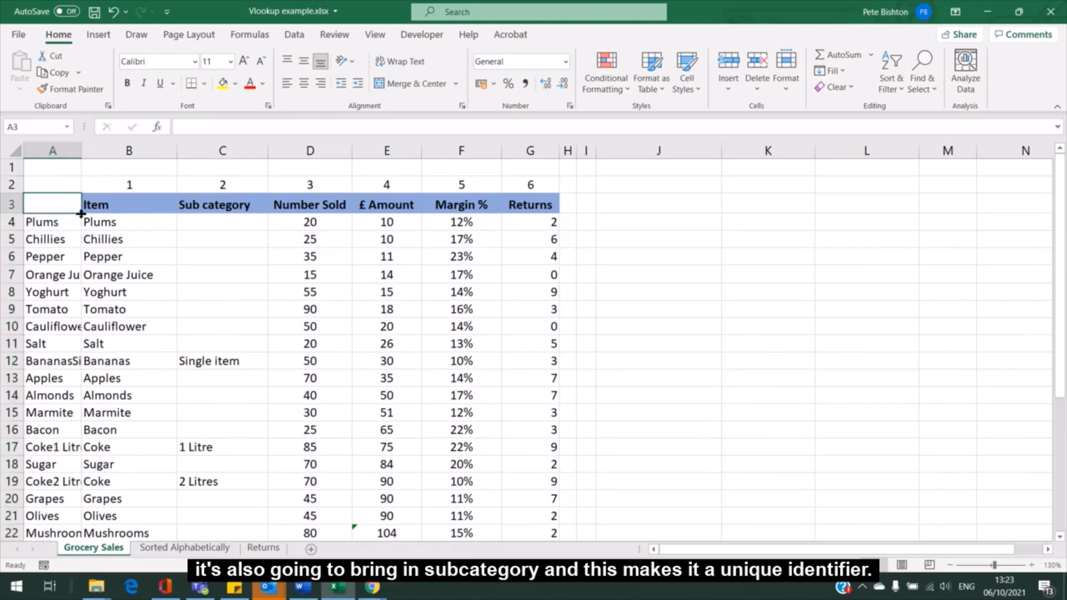
pyautogui.write('Unique ')
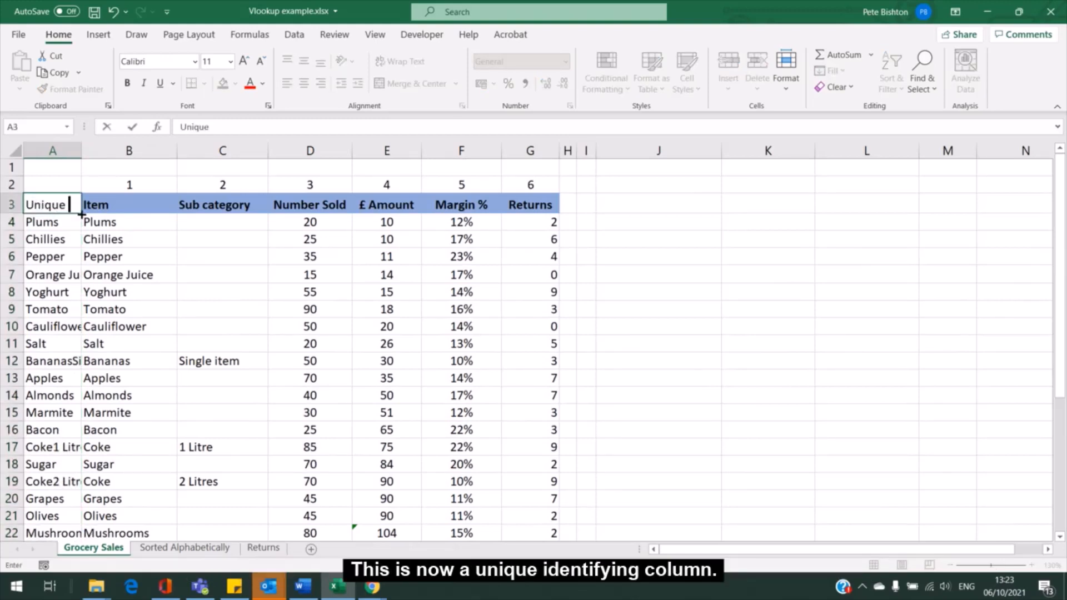
pyautogui.write('Idneti')
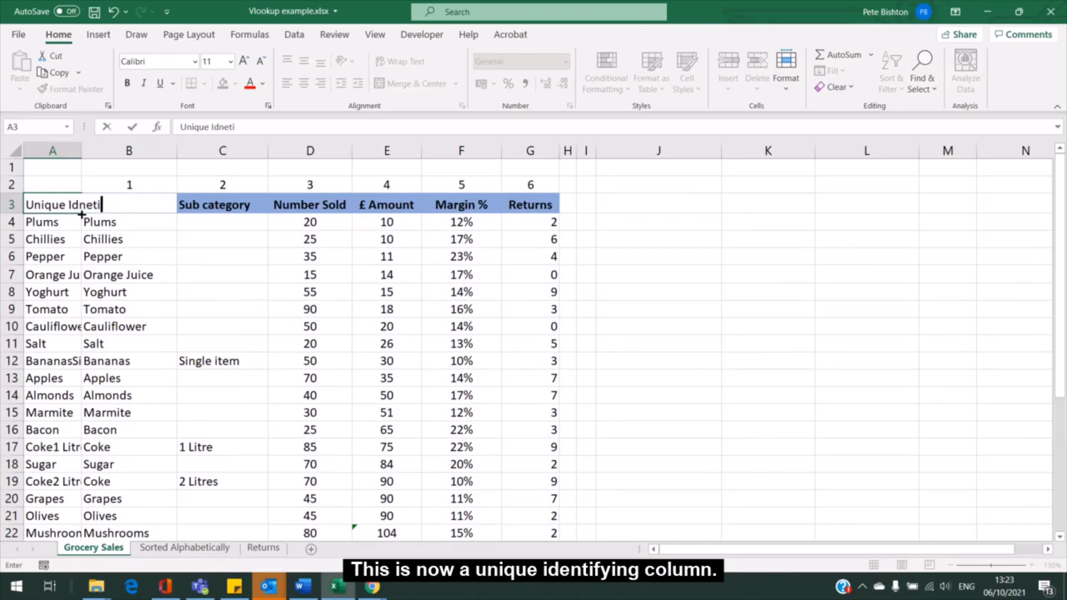
pyautogui.write('fier')
pyautogui.press('Return')
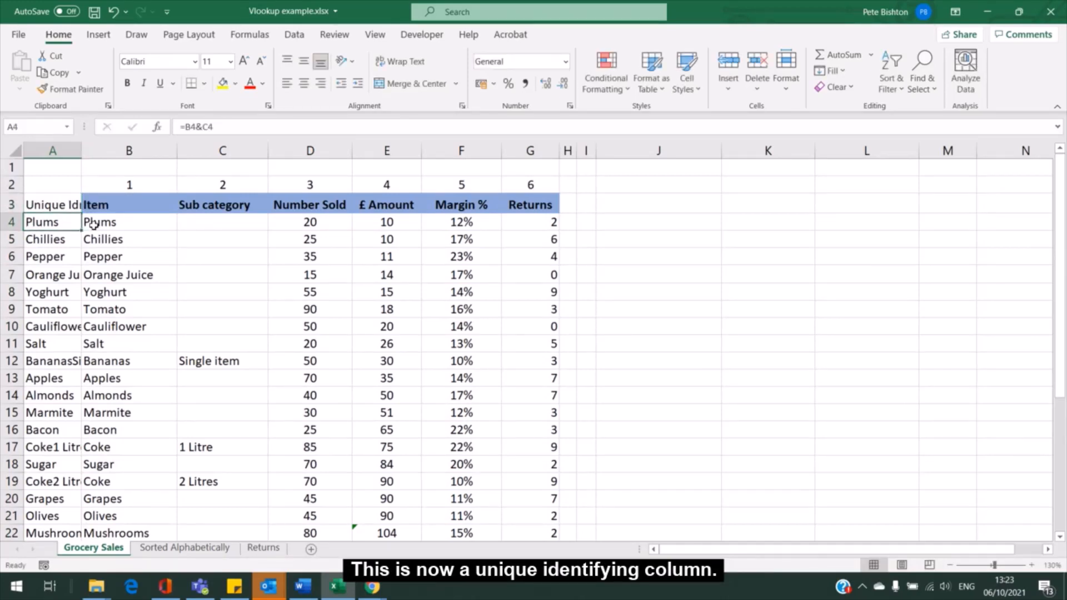
pyautogui.moveTo(82, 150); pyautogui.dragTo(120, 151)
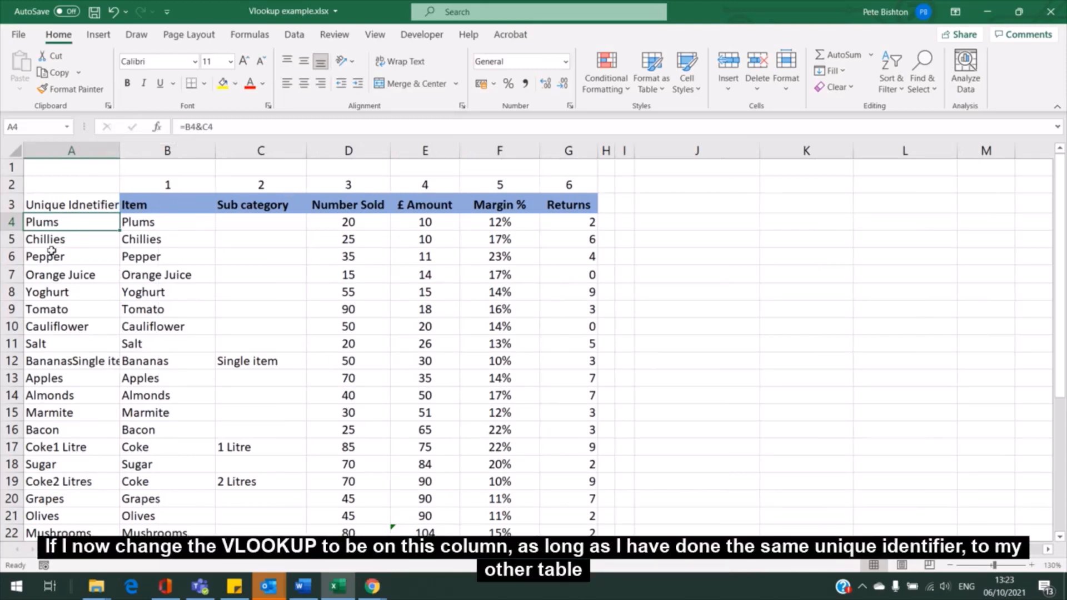
# Step: Correct the spelling of the header in A3 to "Unique Identifier"
pyautogui.click(81, 203)
pyautogui.click(220, 126)
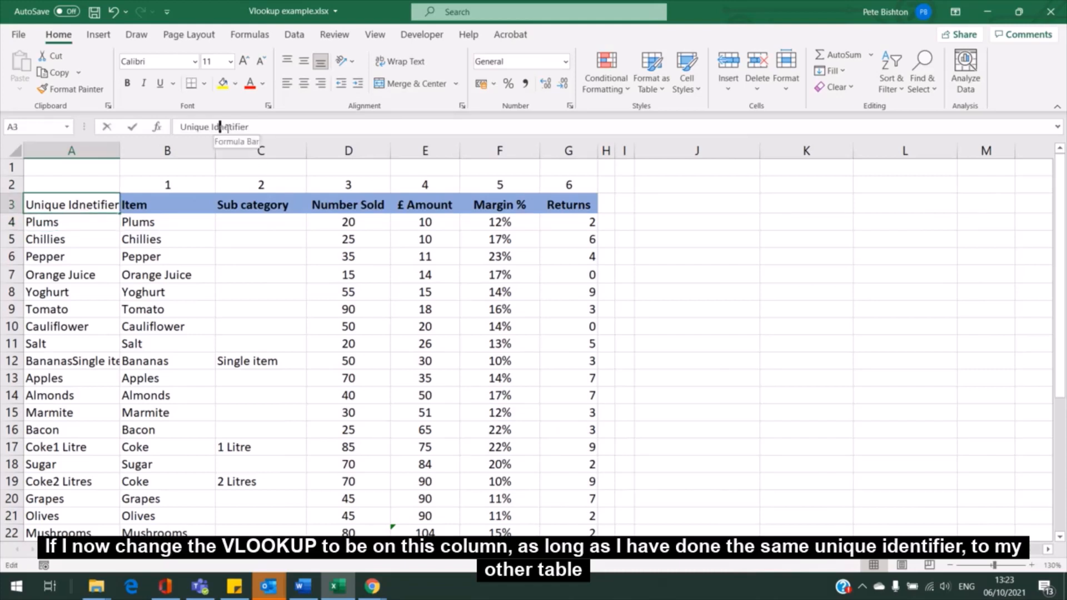
pyautogui.press('BackSpace')
pyautogui.press('Right')
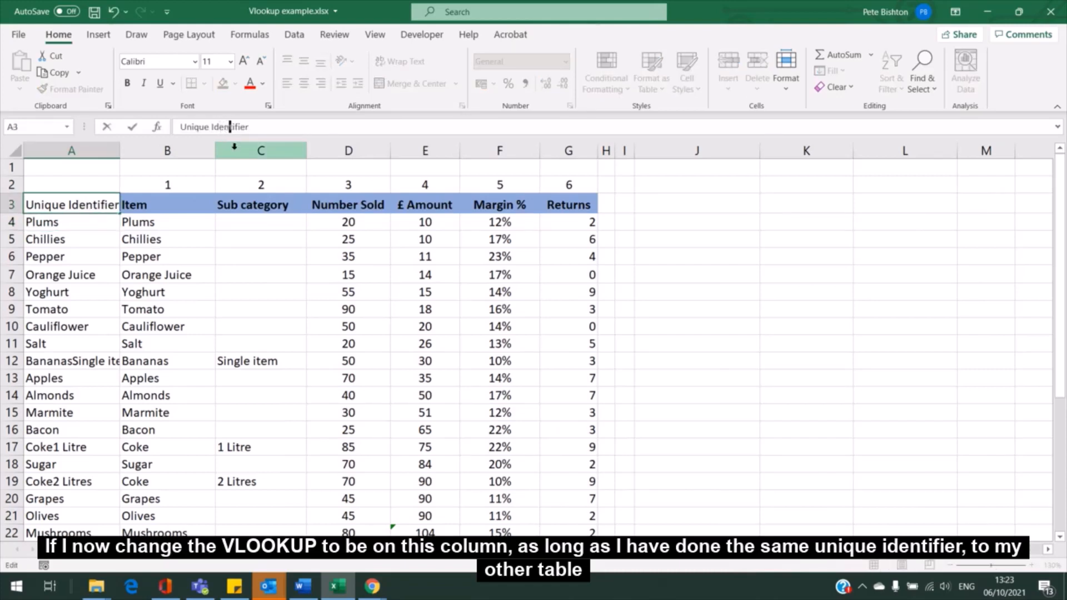
pyautogui.write('n')
pyautogui.press('Return')
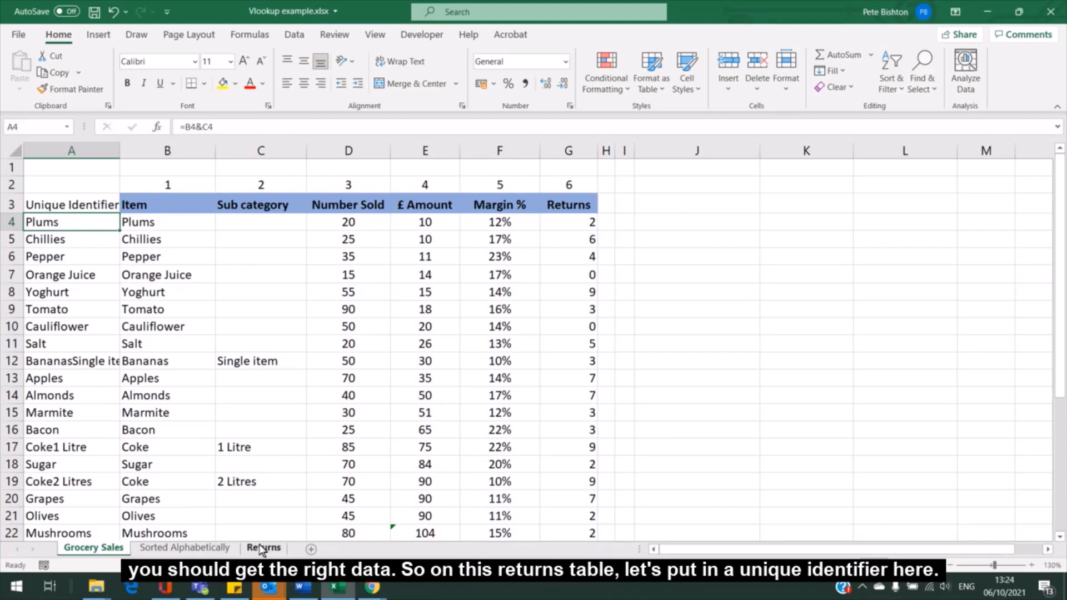
pyautogui.click(261, 549)
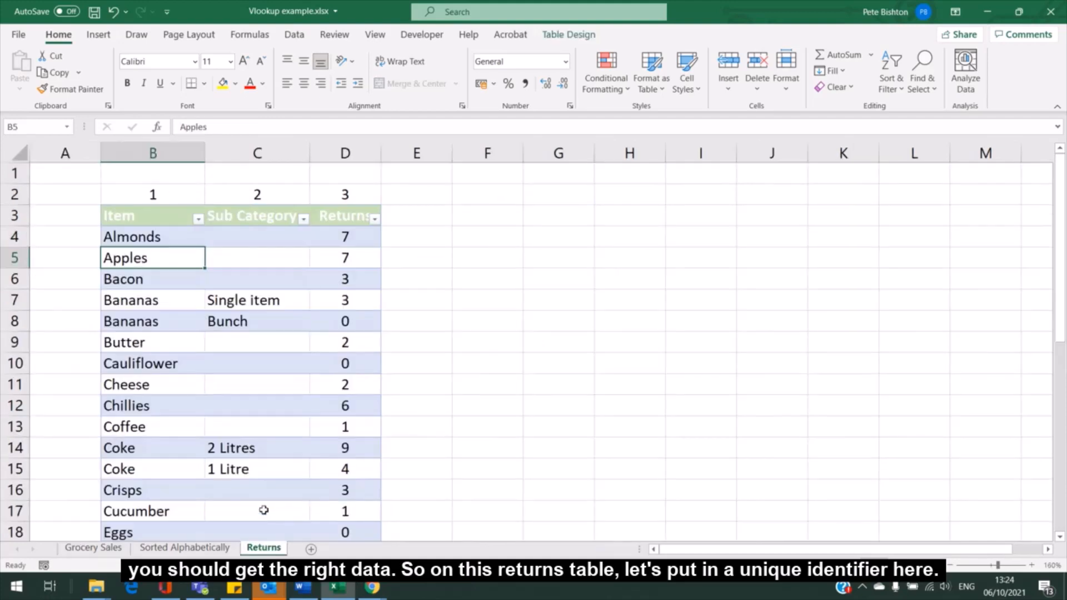
pyautogui.click(72, 233)
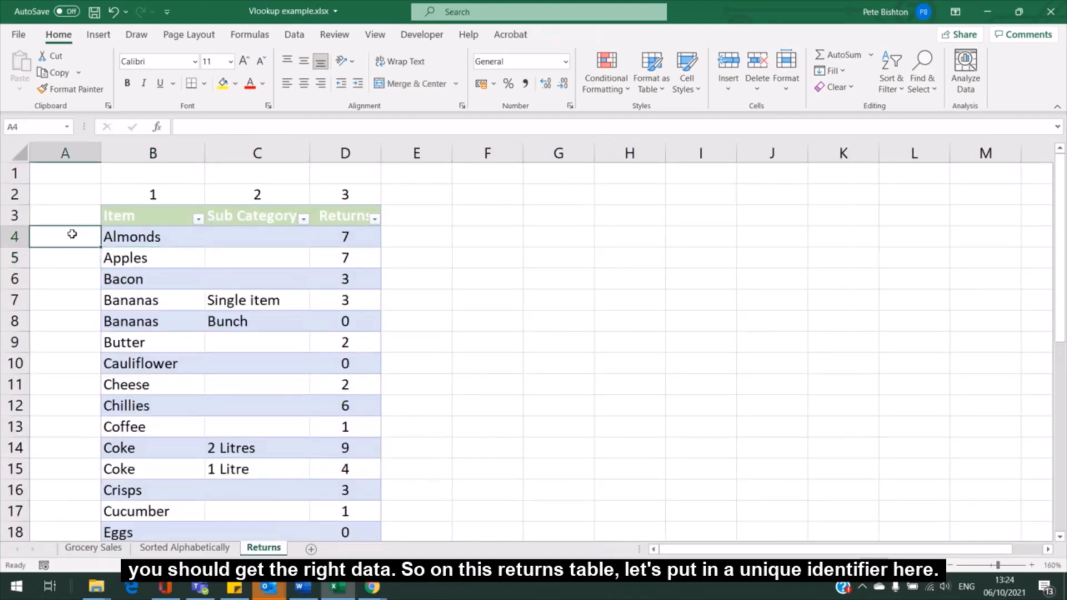
pyautogui.write('=')
pyautogui.click(161, 236)
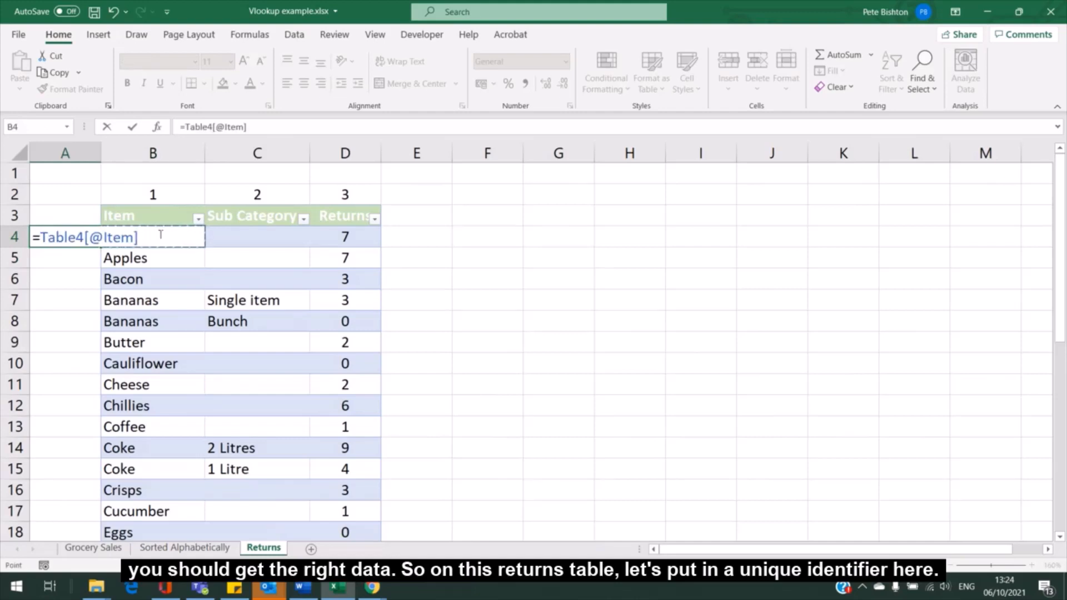
pyautogui.write('&')
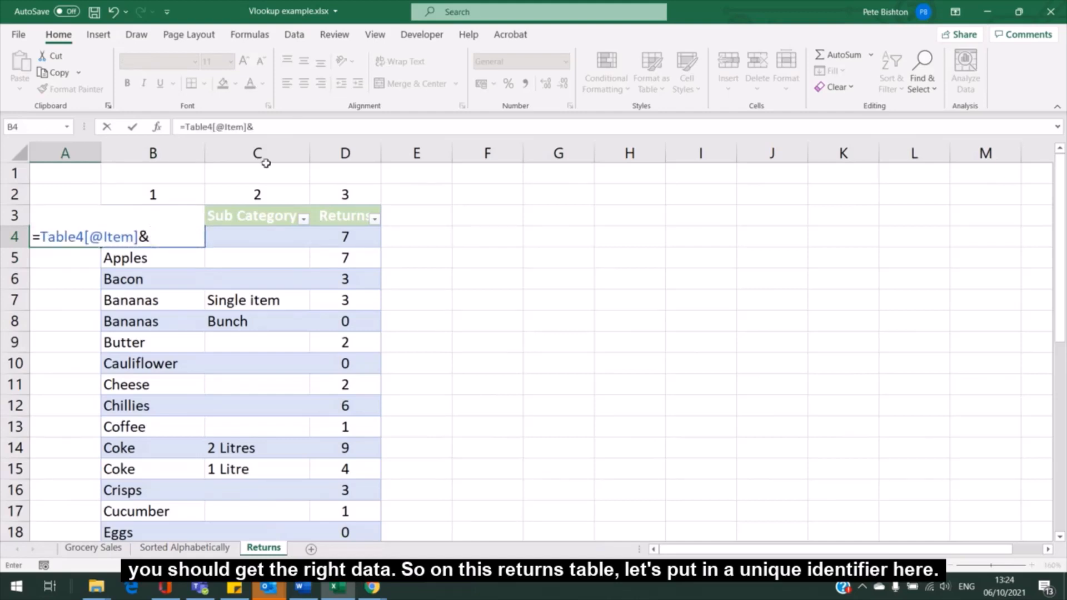
pyautogui.click(251, 236)
pyautogui.press('Return')
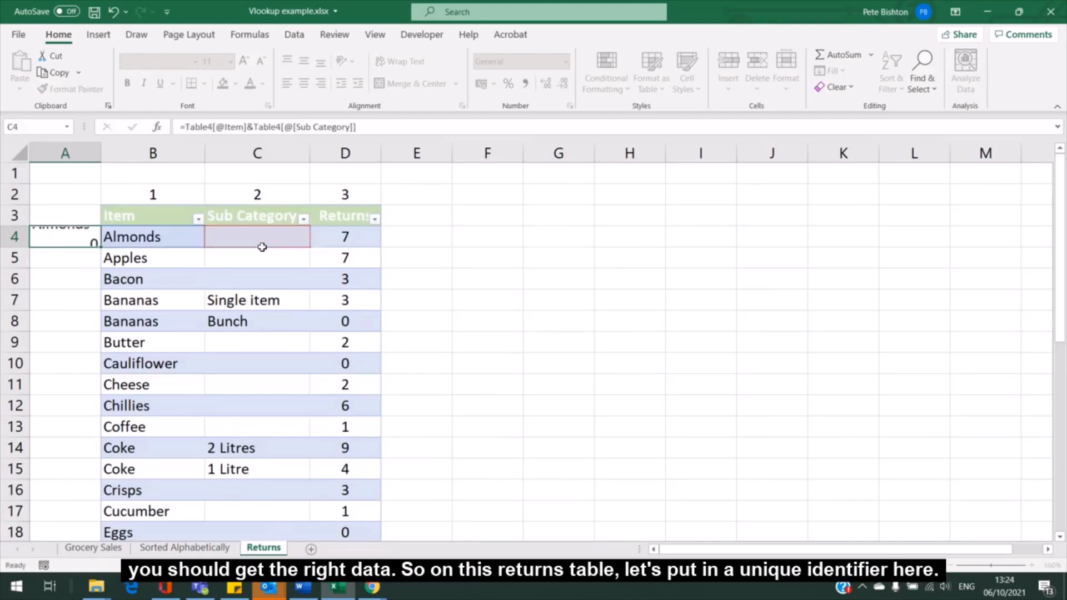
# Step: Fill the A4 joining formula down to A34 on the Returns sheet and widen column A to fit the identifiers
pyautogui.click(90, 236)
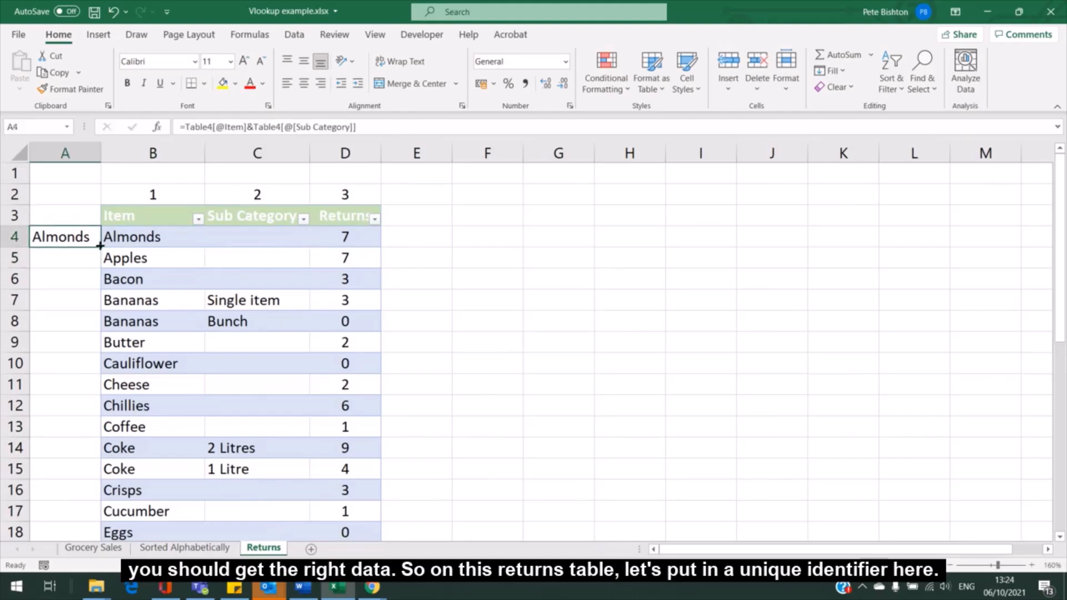
pyautogui.moveTo(101, 246); pyautogui.dragTo(102, 500)
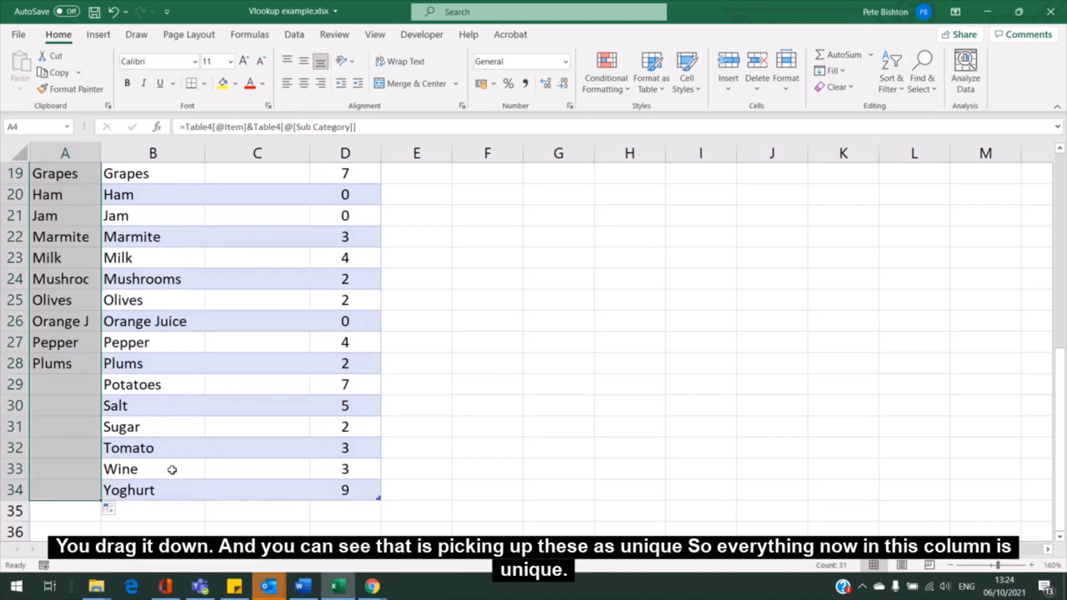
pyautogui.scroll(6, 158, 213)
pyautogui.moveTo(101, 147); pyautogui.dragTo(158, 166)
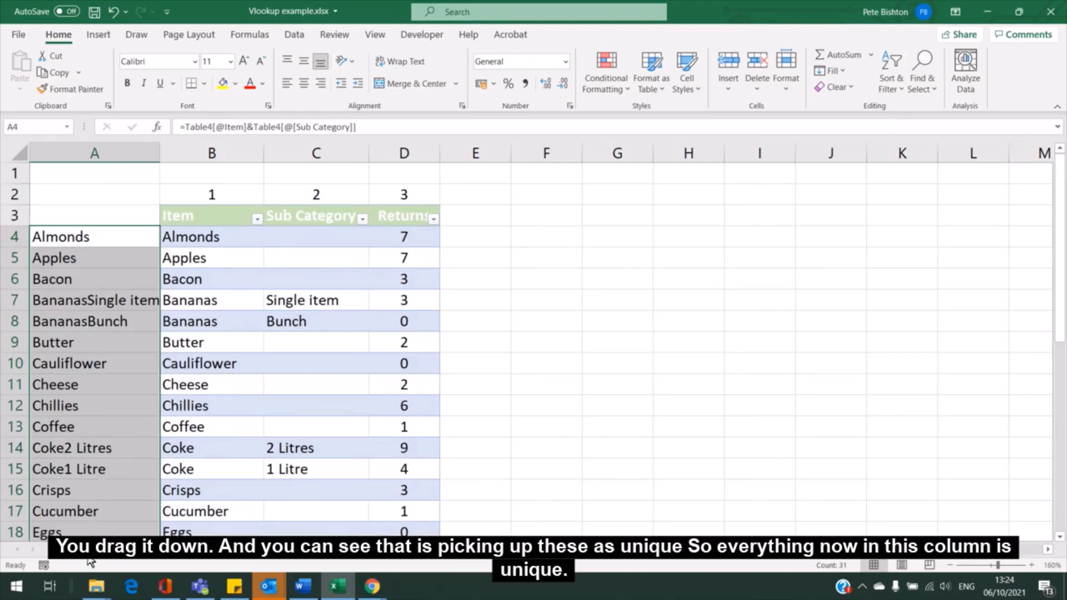
# Step: Review the Coke lookups on the Grocery Sales sheet and change the lookup value of the VLOOKUP in G4 to A4
pyautogui.click(93, 549)
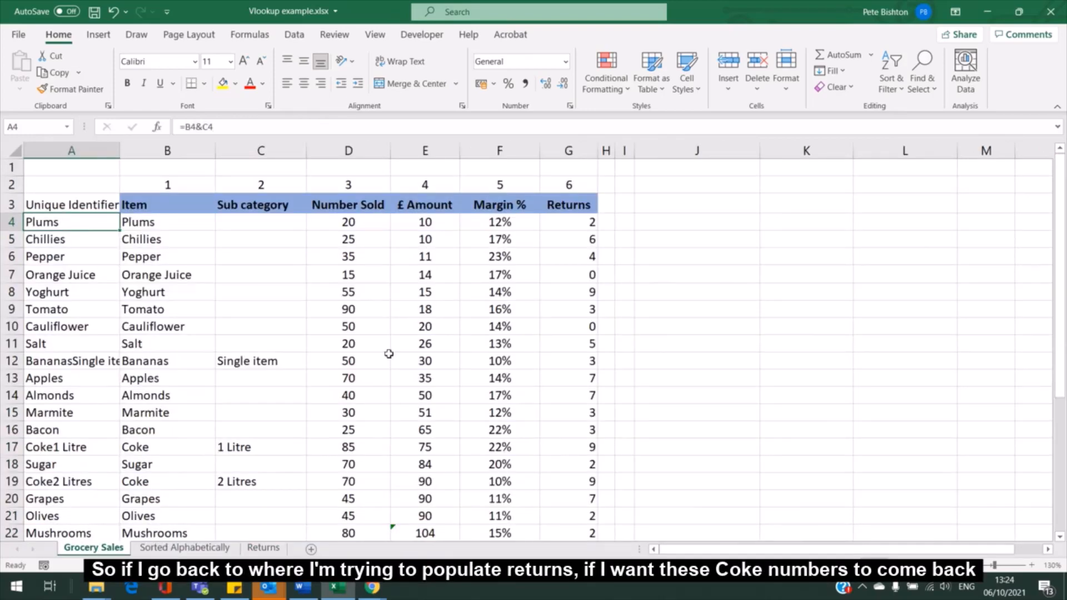
pyautogui.click(580, 220)
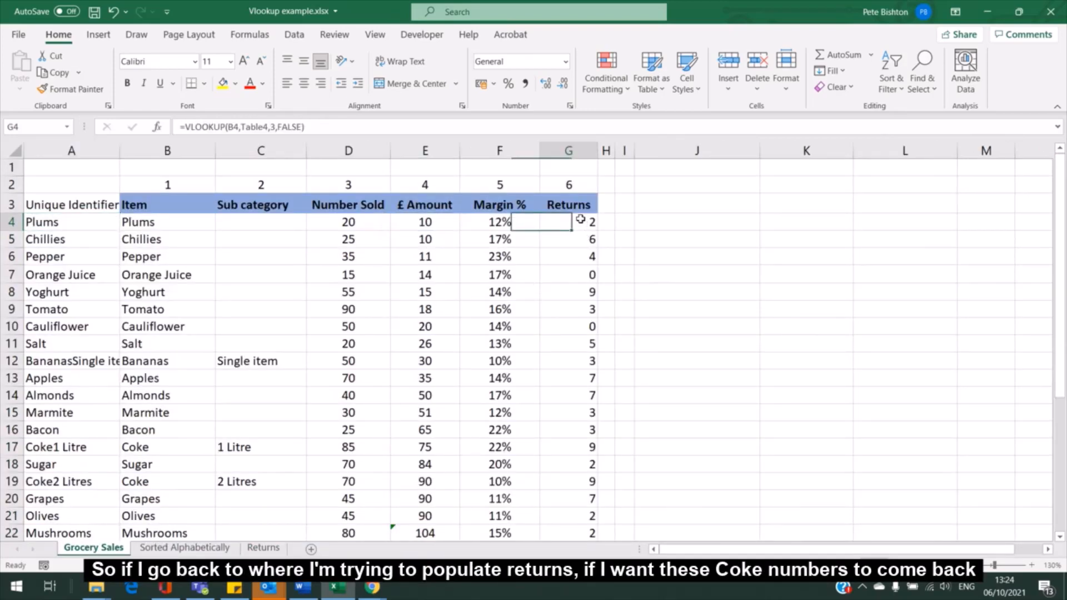
pyautogui.click(584, 448)
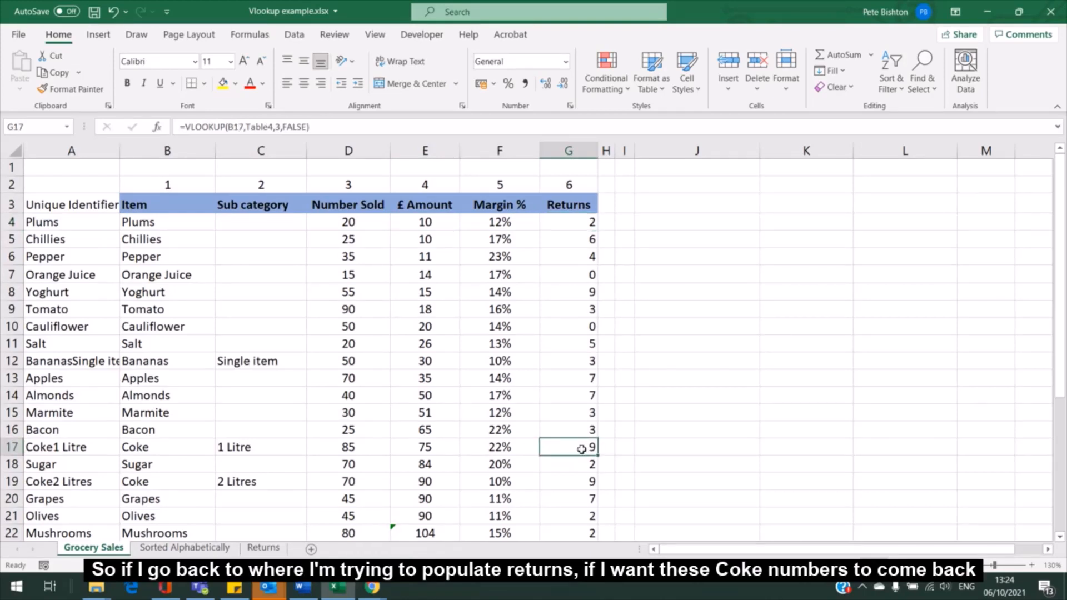
pyautogui.click(591, 482)
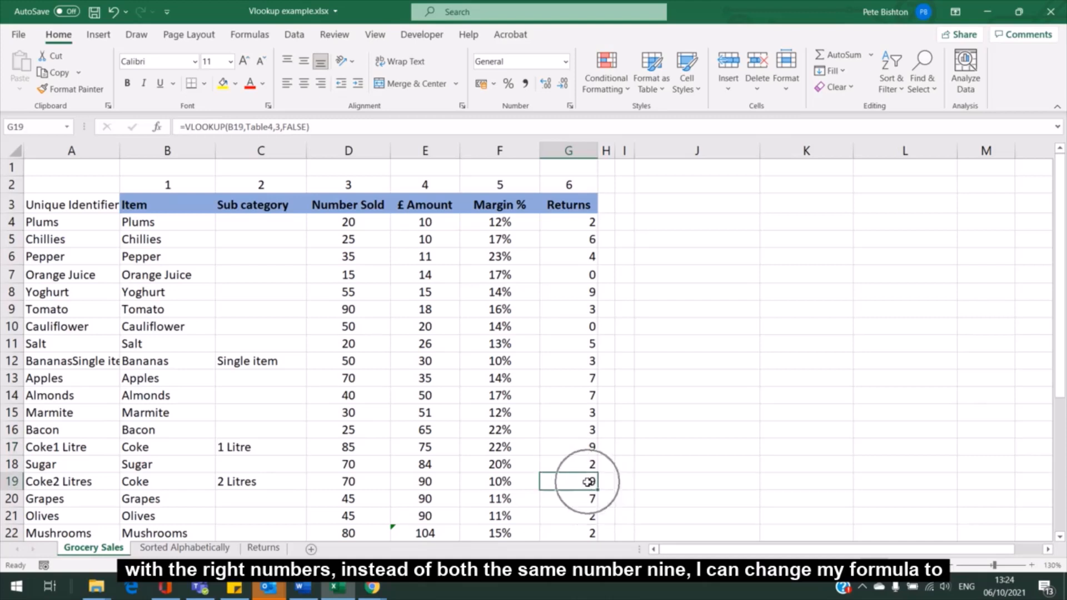
pyautogui.click(570, 221)
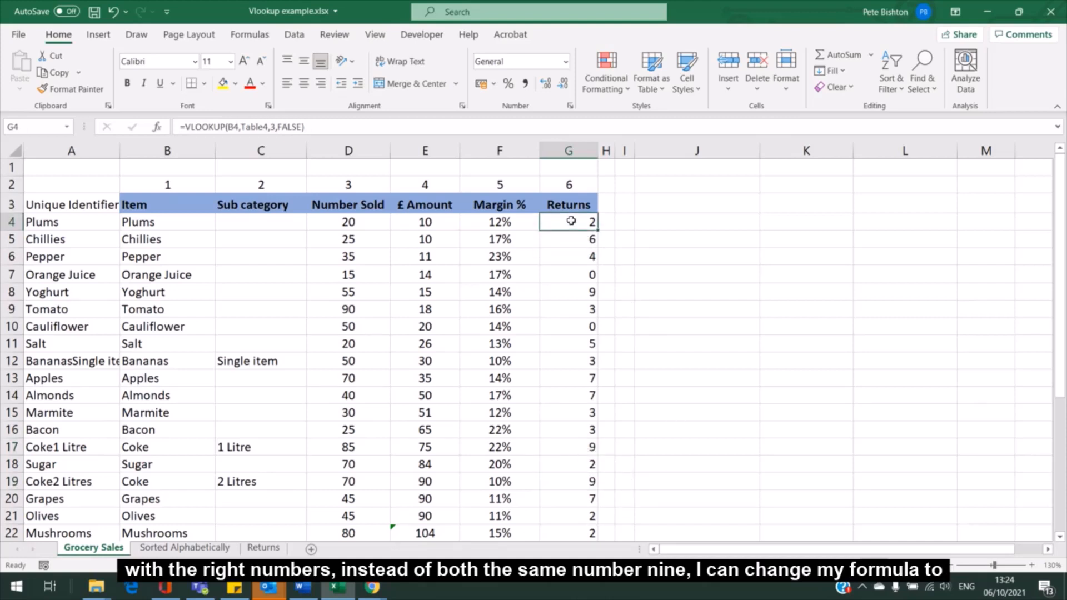
pyautogui.click(239, 126)
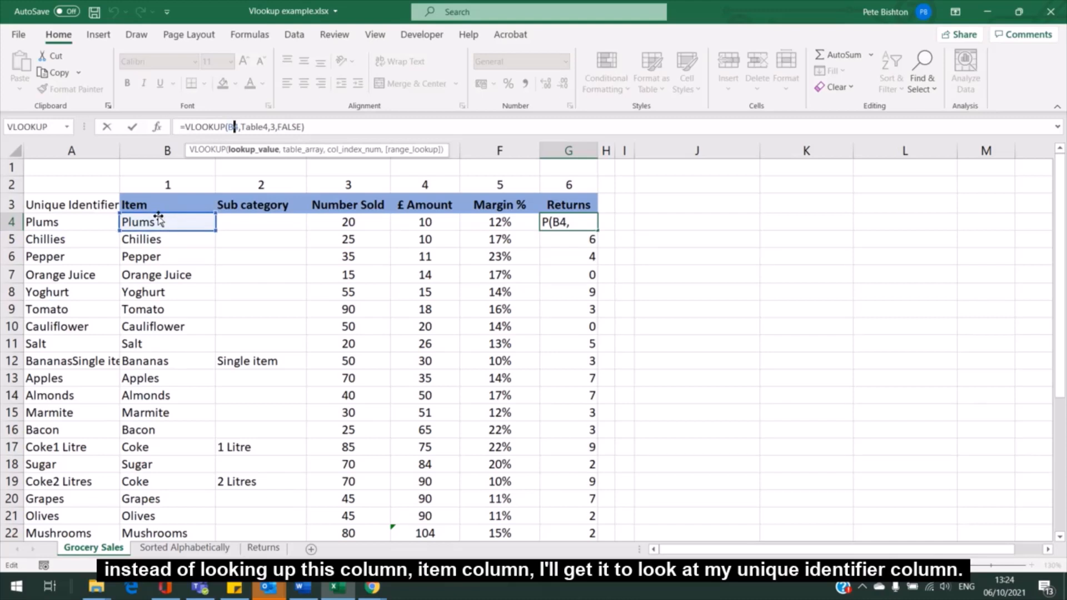
pyautogui.moveTo(160, 219); pyautogui.dragTo(77, 222)
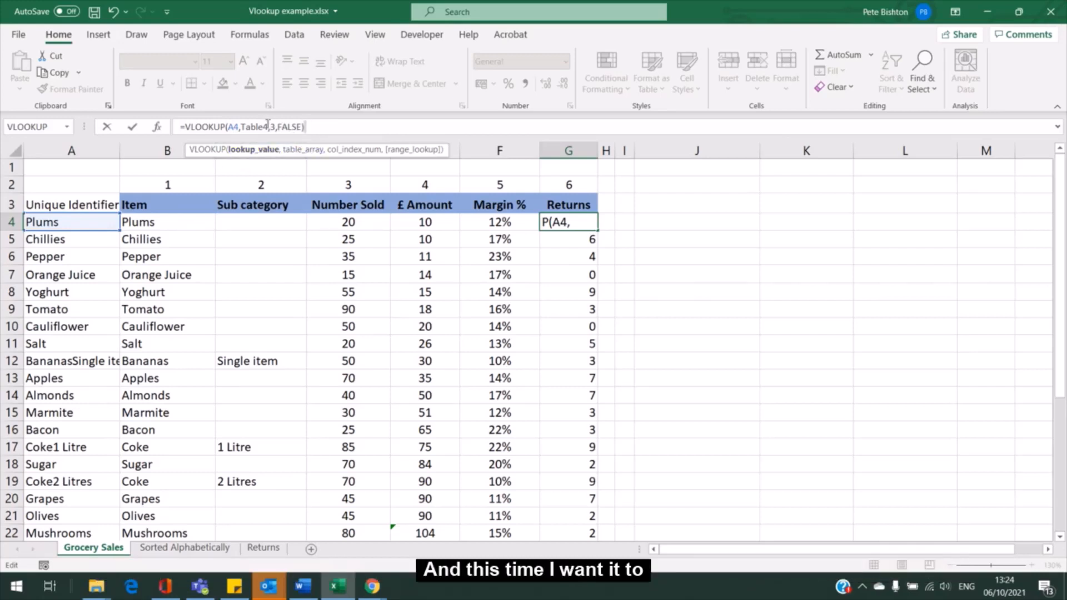
# Step: Replace Table4 in the G4 VLOOKUP with the range A4:D34 of the Returns sheet, including its identifier column
pyautogui.click(268, 126)
pyautogui.press('BackSpace')
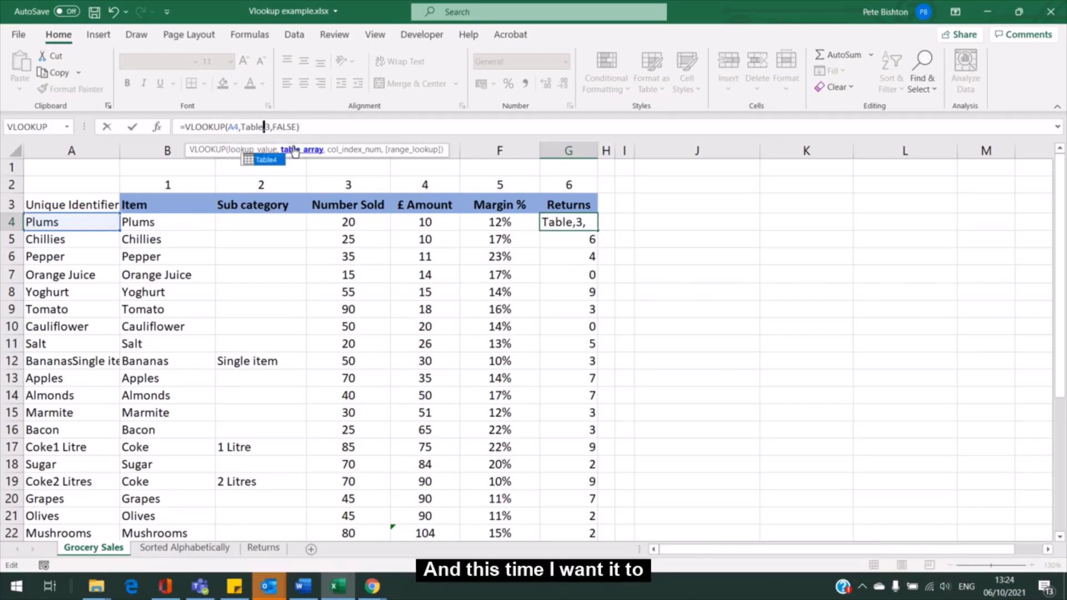
pyautogui.press('BackSpace')
pyautogui.press('BackSpace')
pyautogui.press('BackSpace')
pyautogui.press('BackSpace')
pyautogui.press('BackSpace')
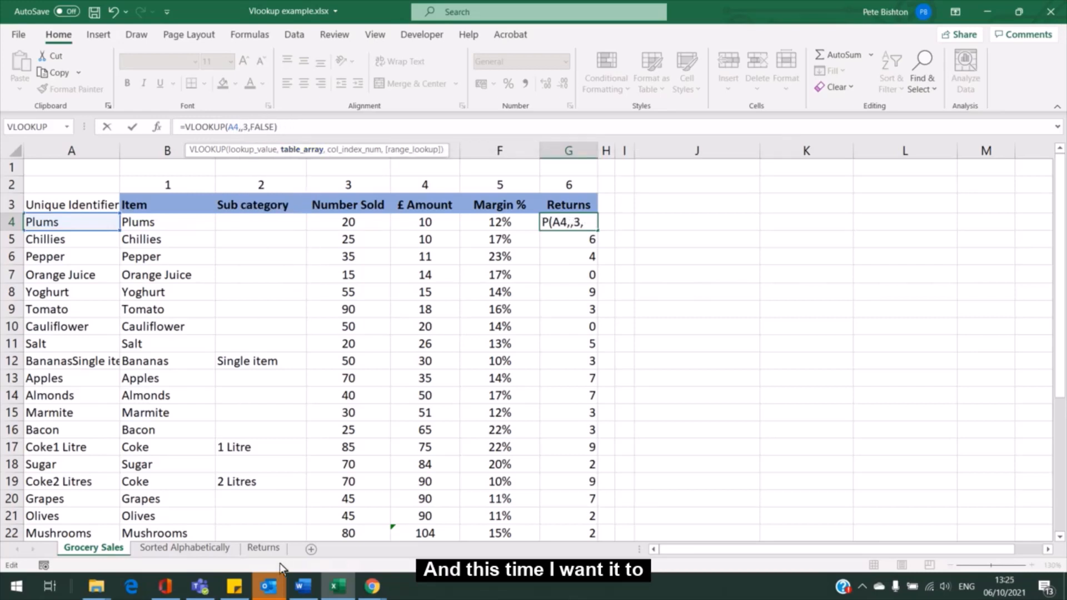
pyautogui.click(275, 545)
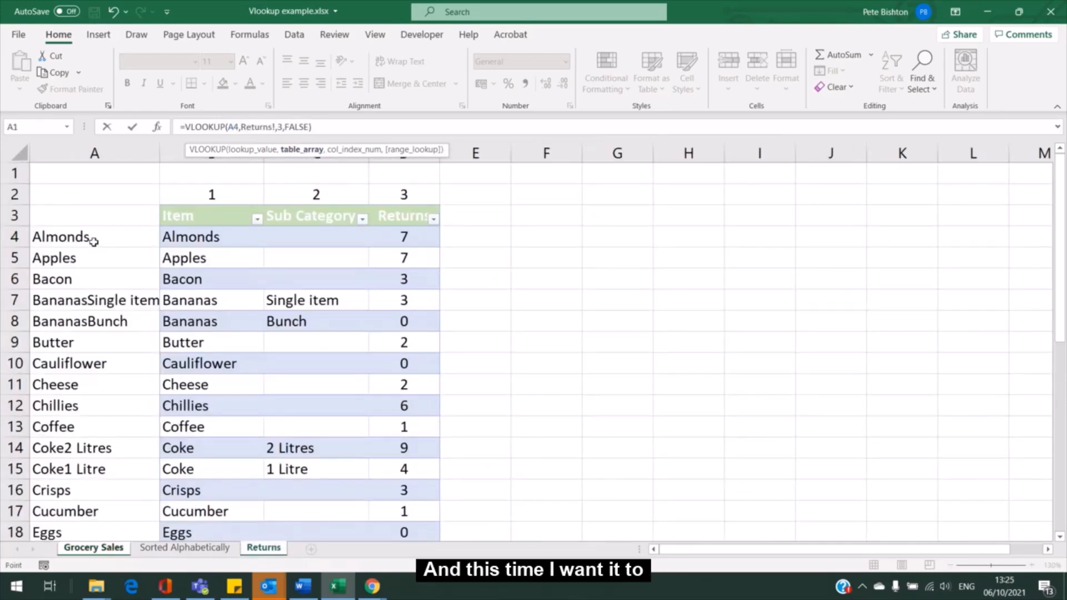
pyautogui.click(69, 234)
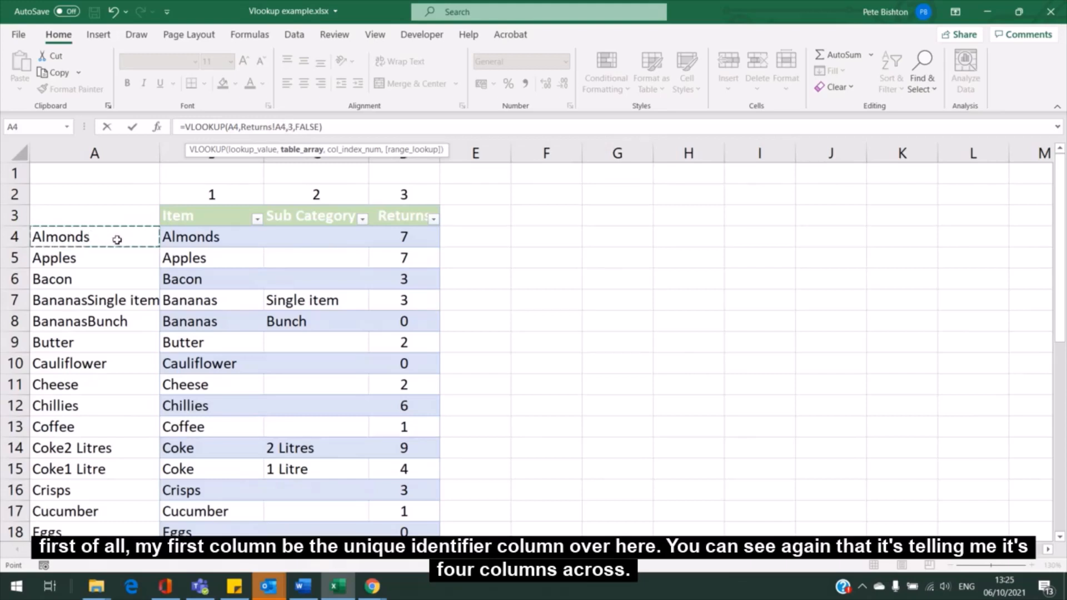
pyautogui.moveTo(153, 240); pyautogui.dragTo(420, 498)
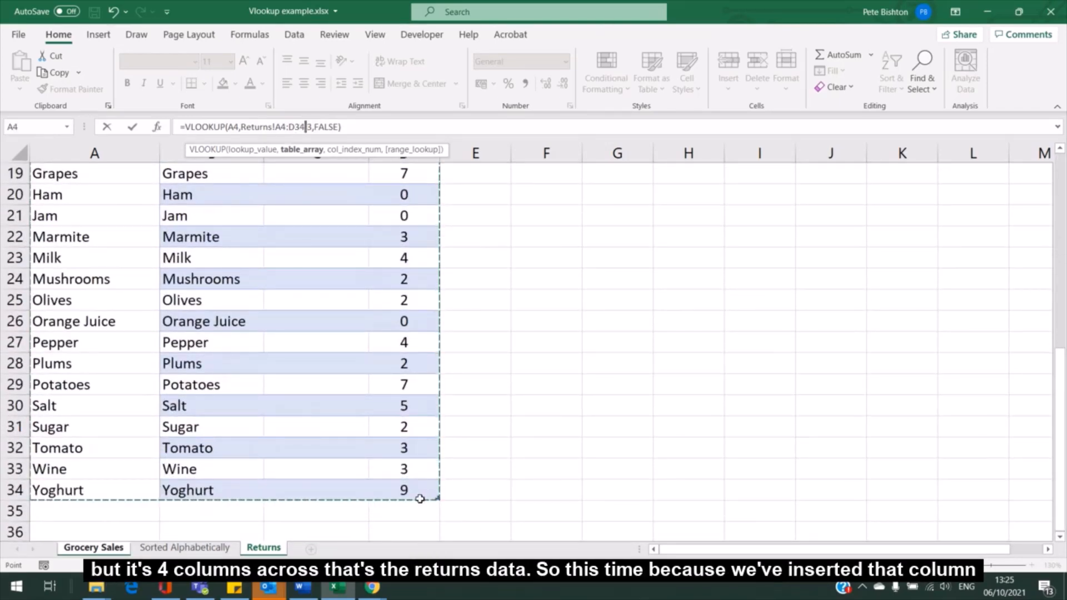
# Step: Set the column index of the G4 VLOOKUP to 4 and enter the formula
pyautogui.write(',')
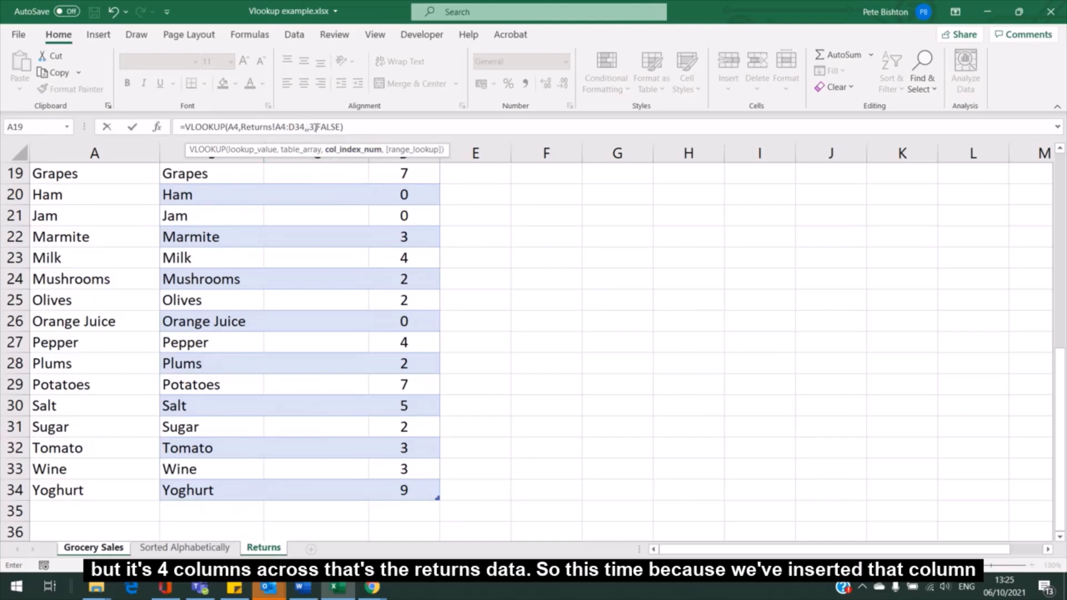
pyautogui.write(',')
pyautogui.press('BackSpace')
pyautogui.press('BackSpace')
pyautogui.write('4')
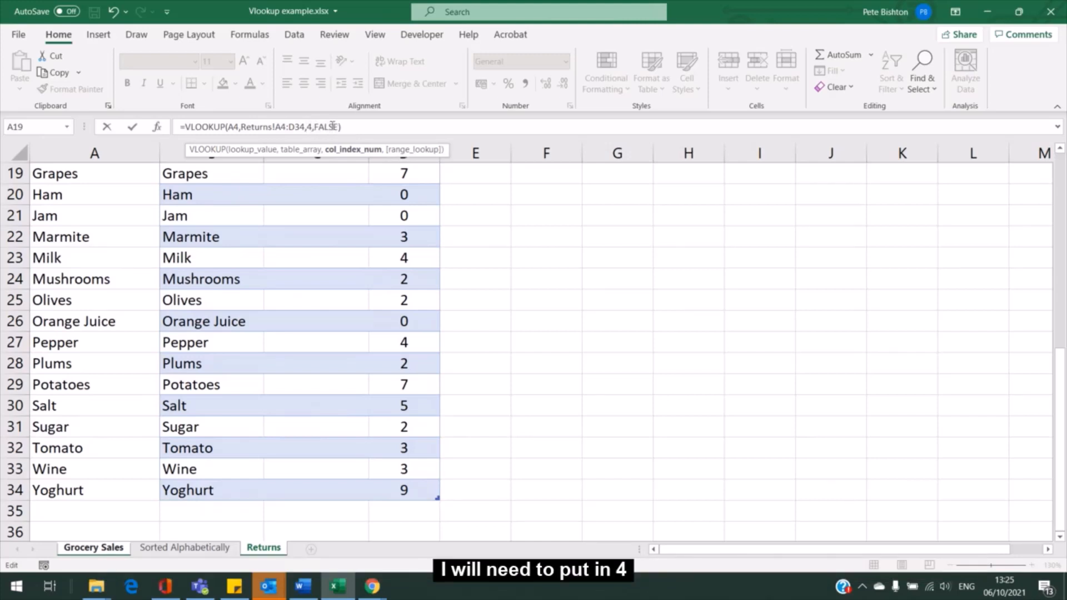
pyautogui.click(352, 126)
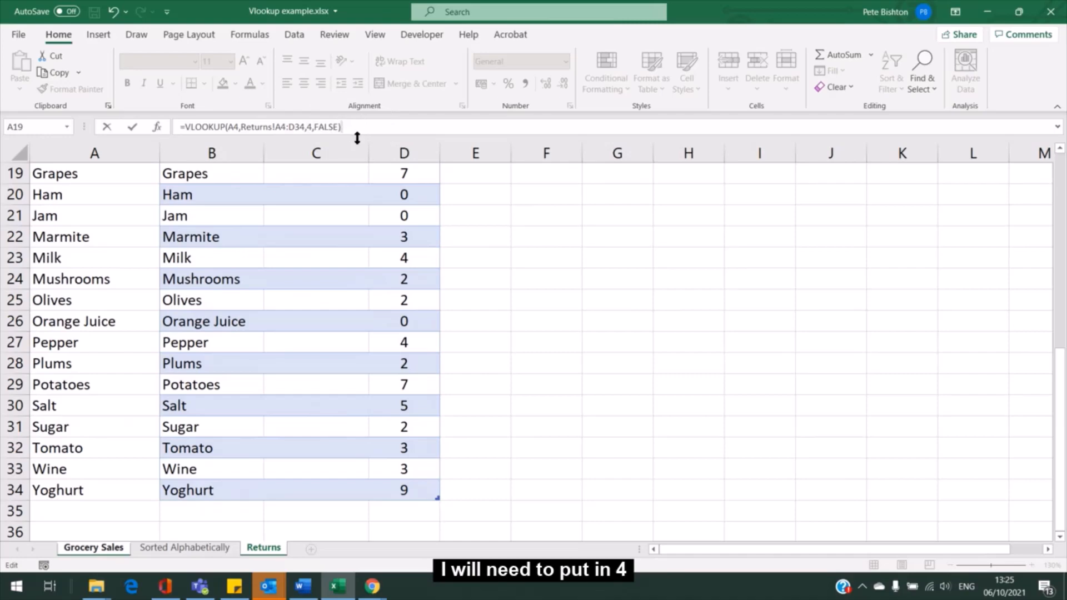
pyautogui.press('Return')
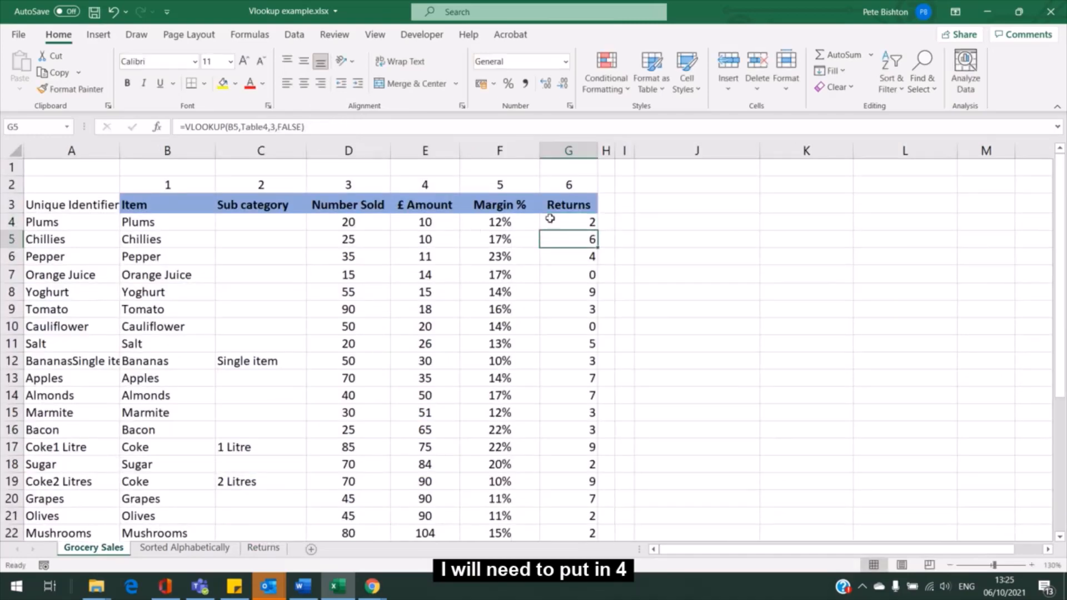
# Step: Make the row references of the table range in the G4 VLOOKUP absolute, as Returns!A$4:D$34
pyautogui.click(560, 219)
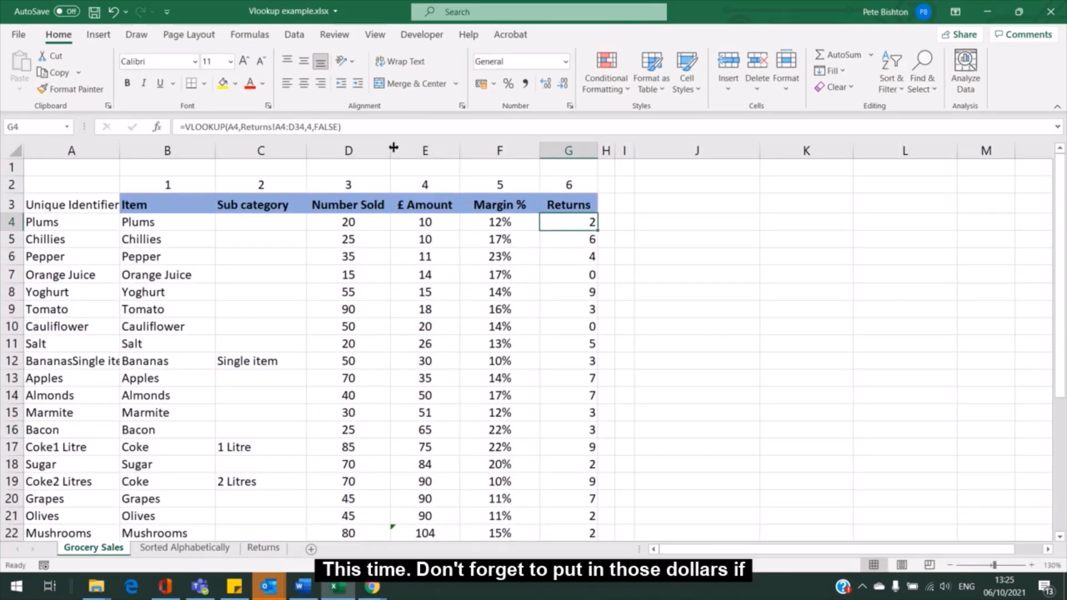
pyautogui.click(295, 126)
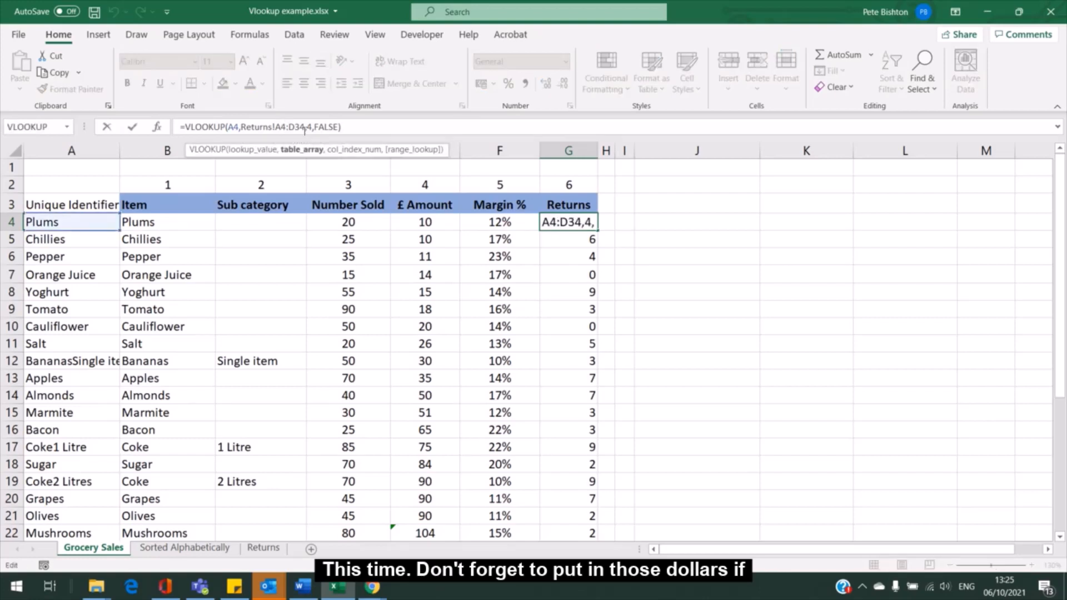
pyautogui.write('$4:D')
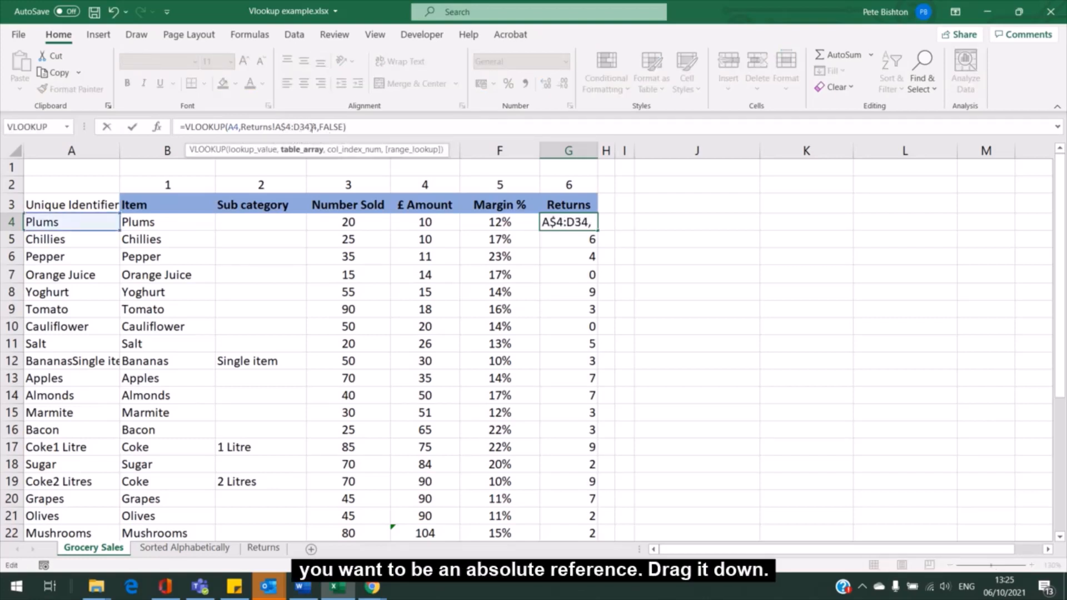
pyautogui.write('$')
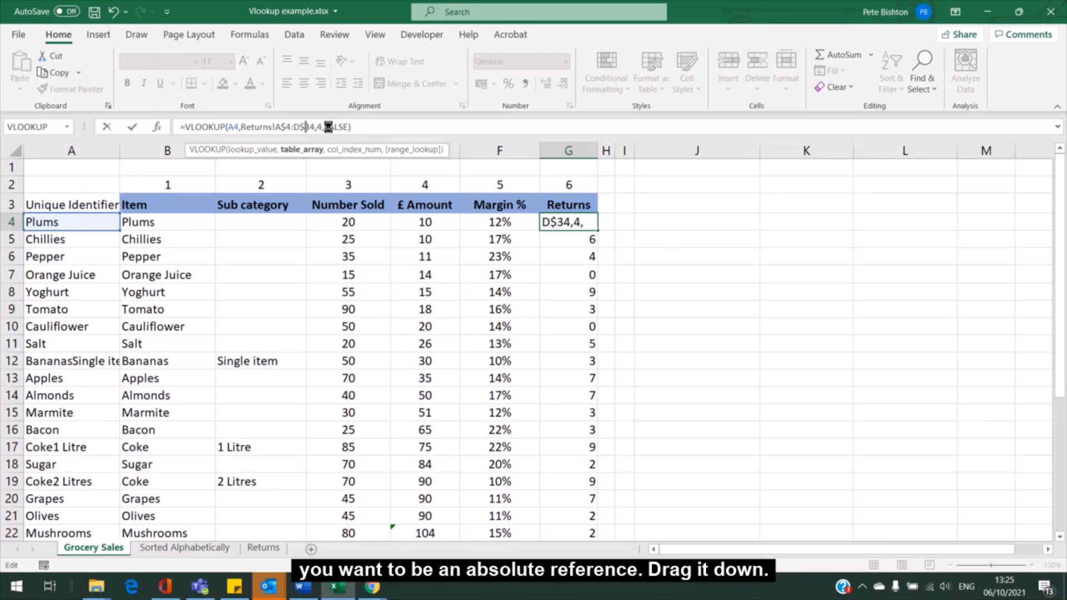
pyautogui.press('Return')
# Step: Fill the G4 lookup down the Returns column to row 34 and check the formulas for the two Coke rows
pyautogui.click(586, 222)
pyautogui.moveTo(594, 234); pyautogui.dragTo(579, 514)
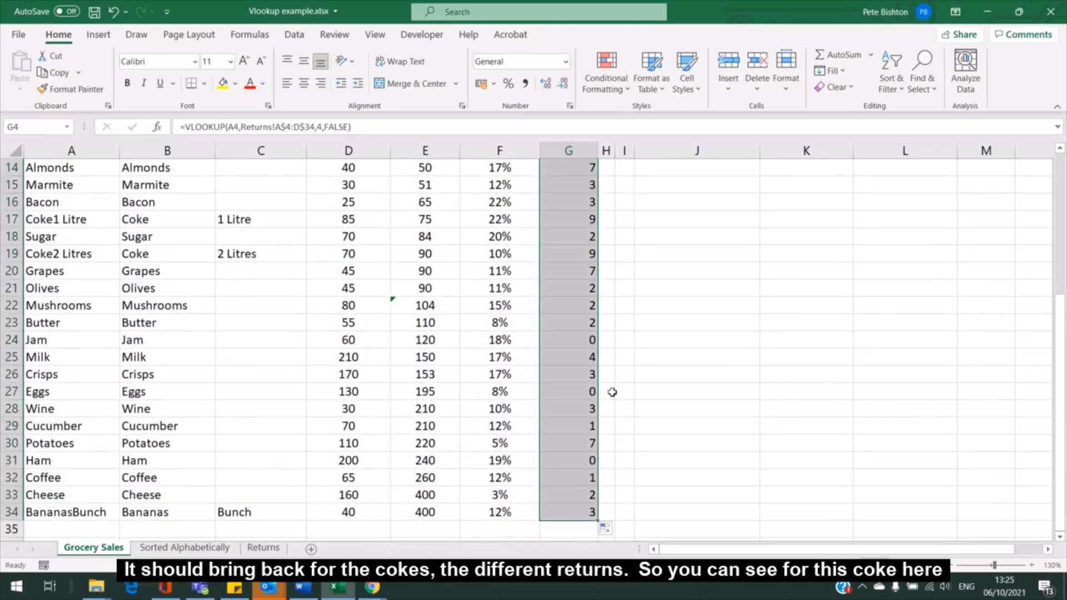
pyautogui.scroll(5, 611, 393)
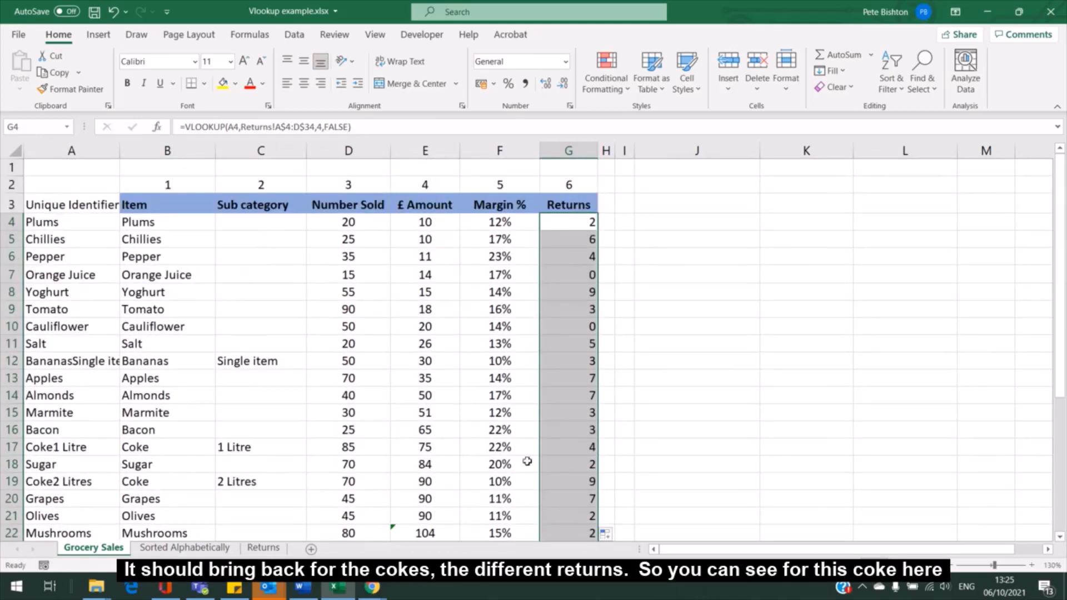
pyautogui.click(565, 448)
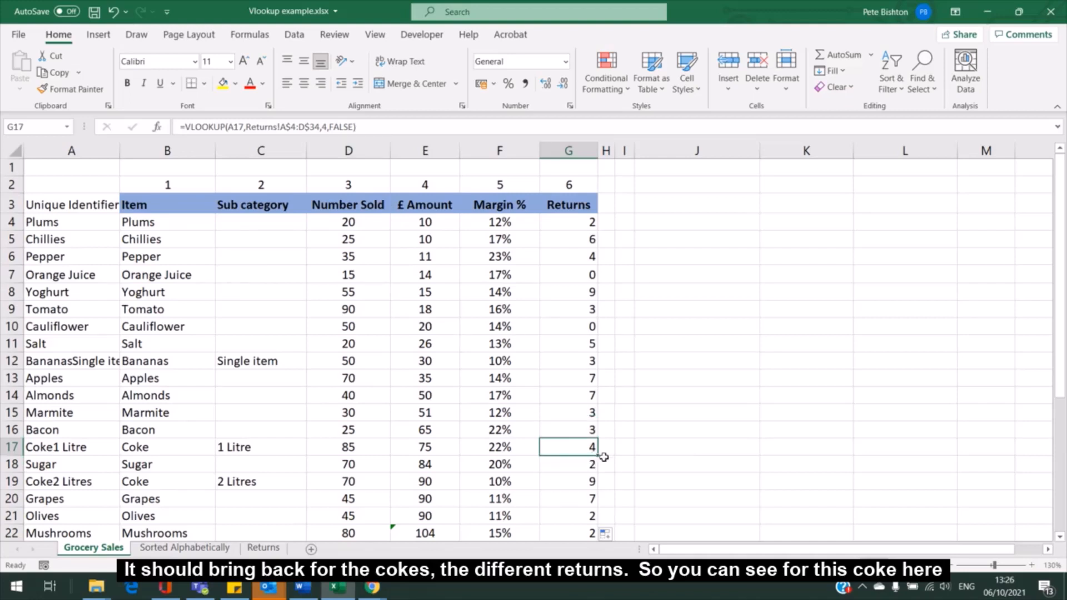
pyautogui.click(579, 484)
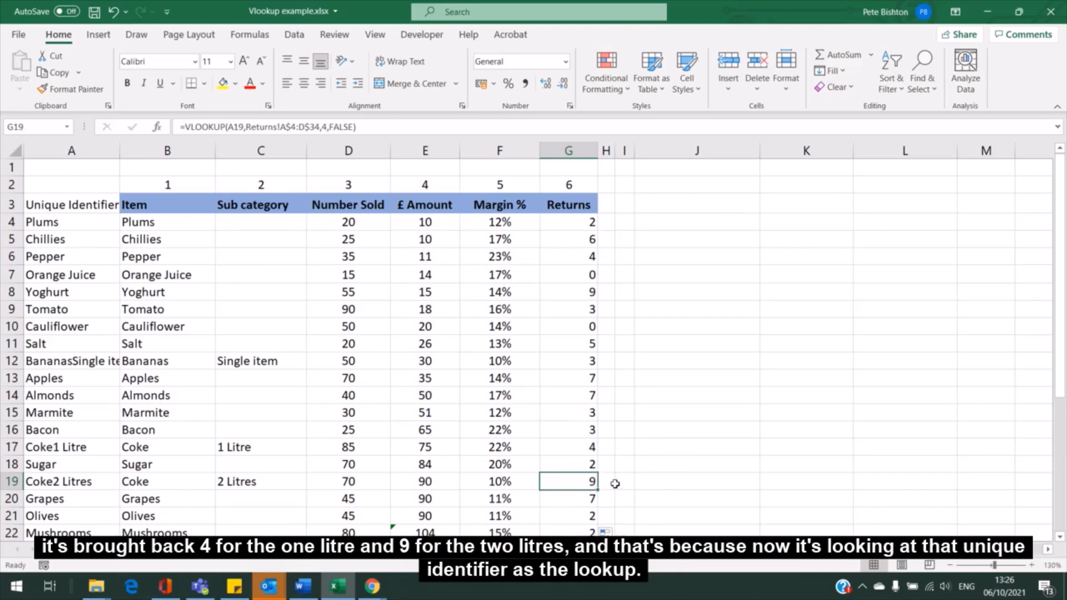
pyautogui.click(576, 444)
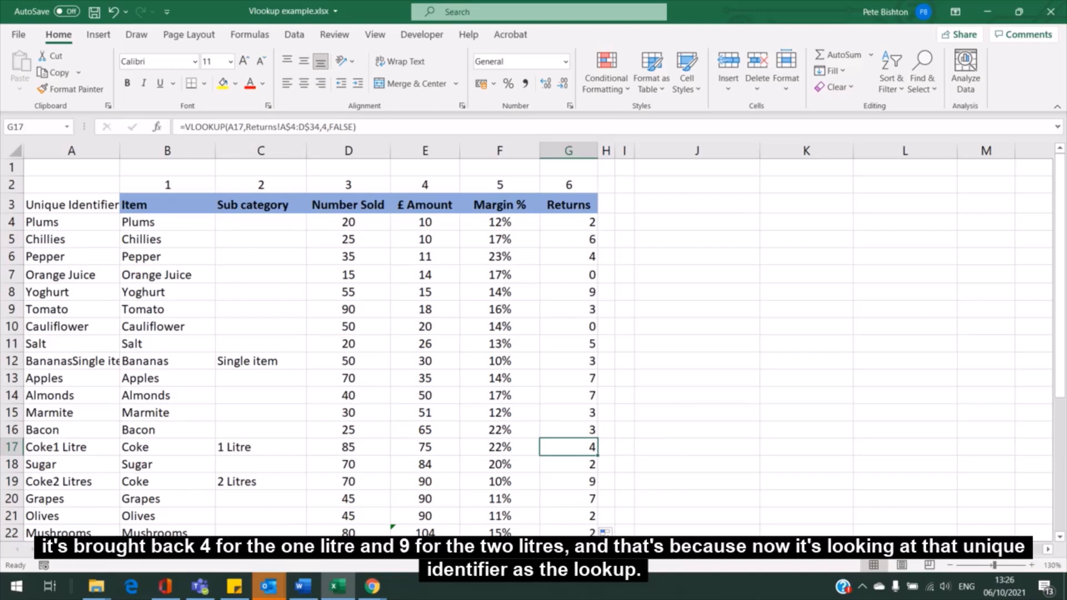
# Step: Rename both Coke items on the Returns sheet (B14 and B15) to Cola and check the Grocery Sales lookup for the 1 Litre Coke
pyautogui.hotkey('alt', 'Tab')
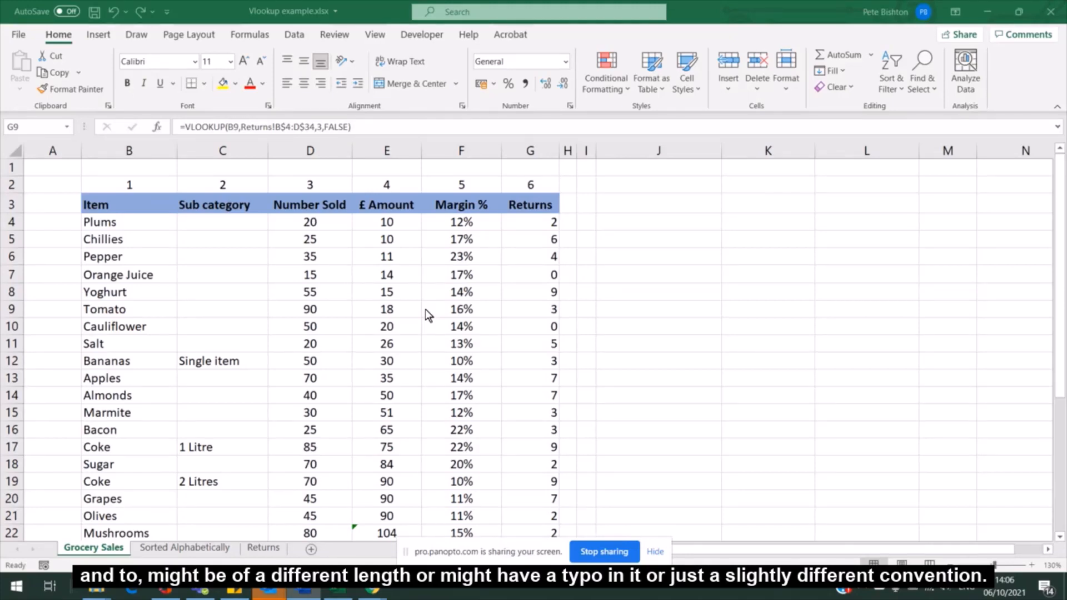
pyautogui.click(264, 548)
pyautogui.click(263, 547)
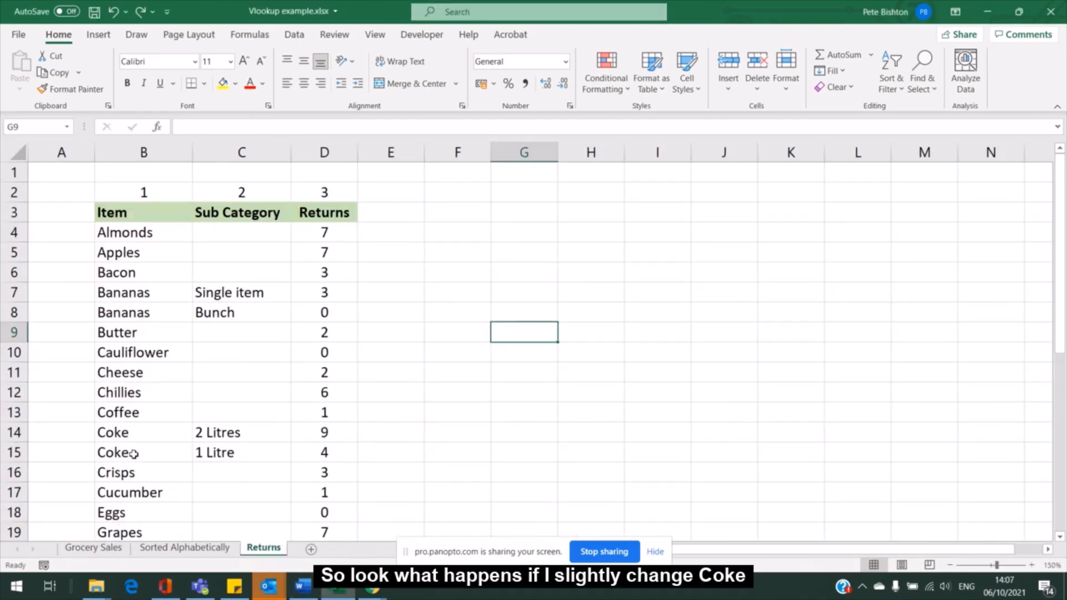
pyautogui.click(137, 433)
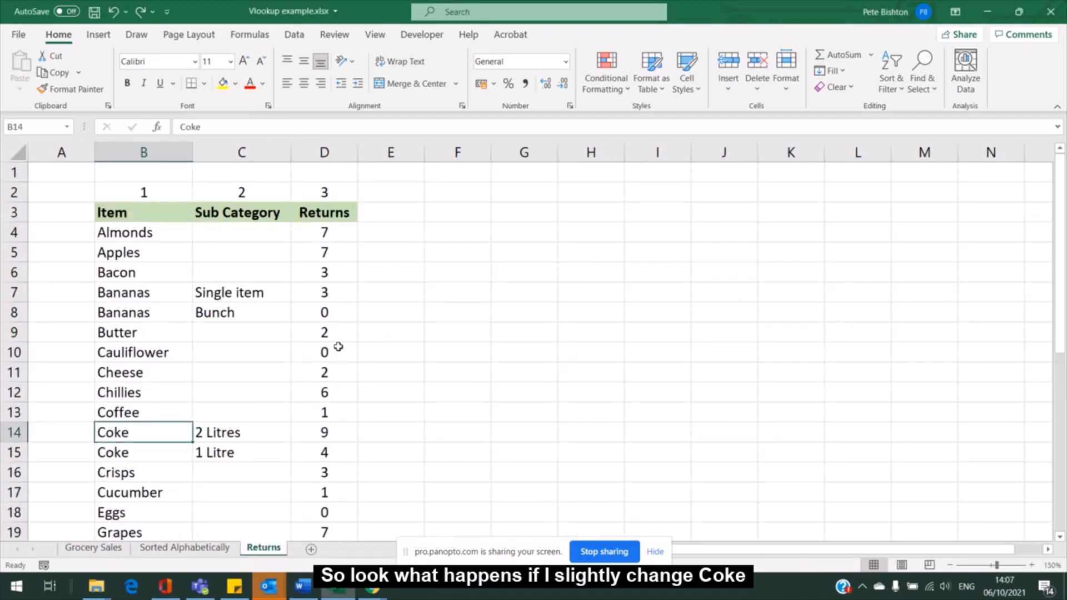
pyautogui.write('Cola')
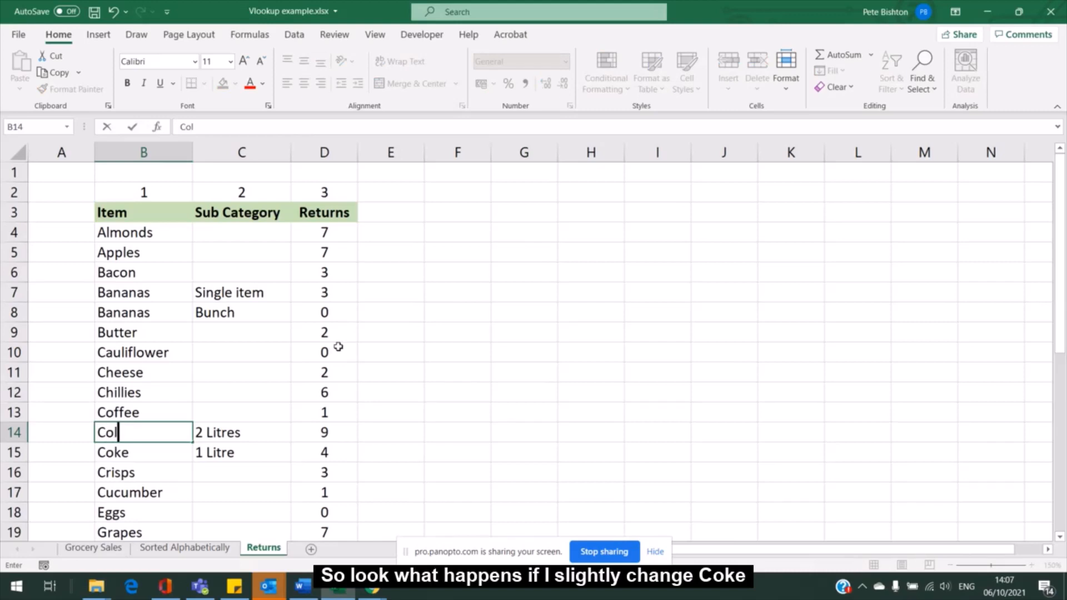
pyautogui.click(136, 456)
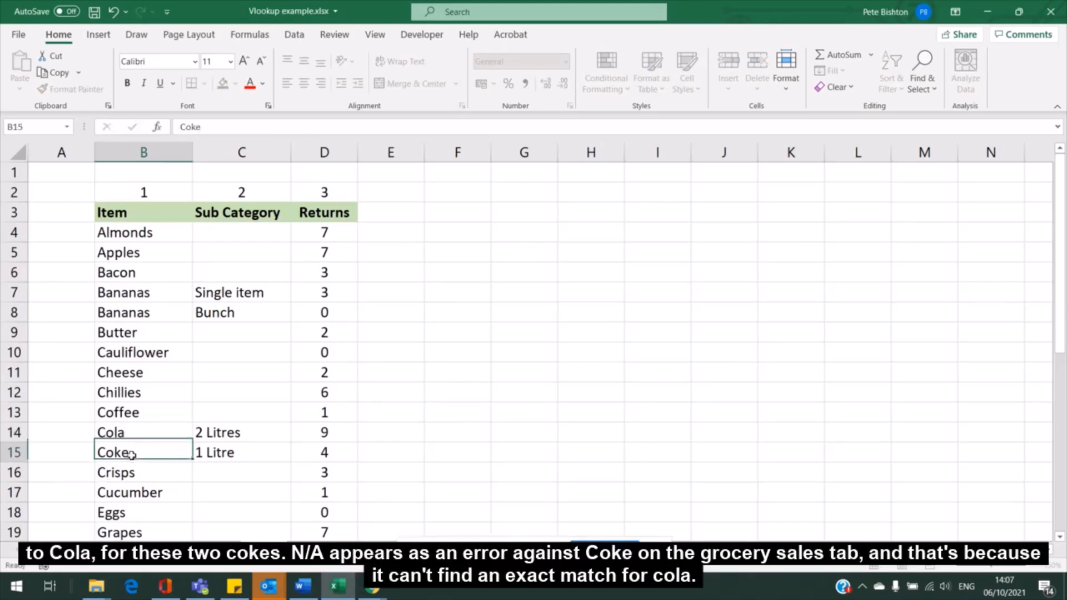
pyautogui.write('Cola')
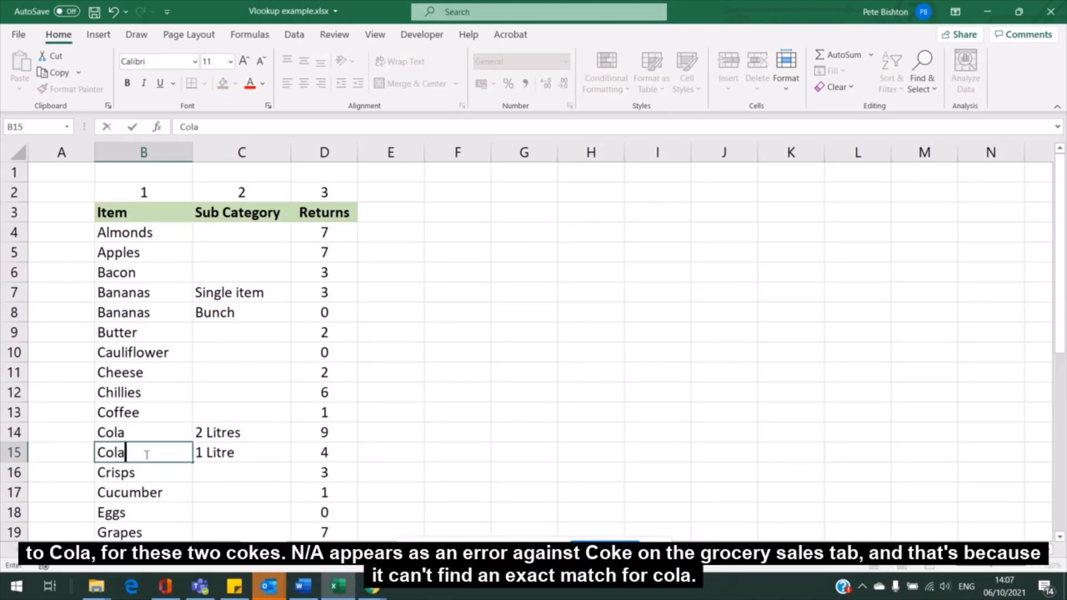
pyautogui.press('Return')
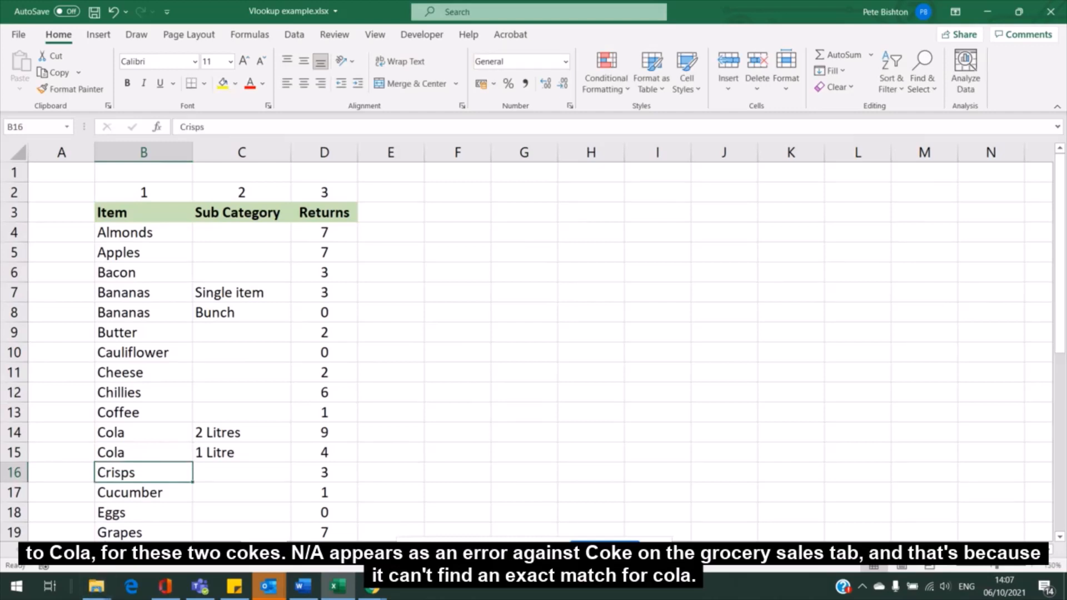
pyautogui.click(89, 550)
pyautogui.click(529, 445)
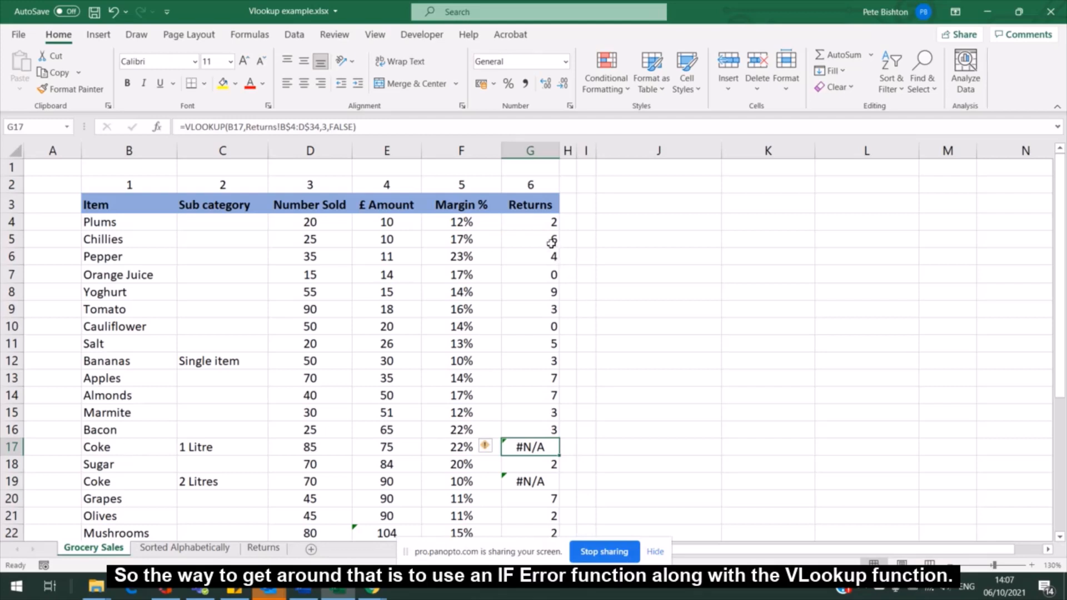
# Step: Insert an opening IFERROR function in front of the VLOOKUP in G4 of the Grocery Sales sheet
pyautogui.click(547, 223)
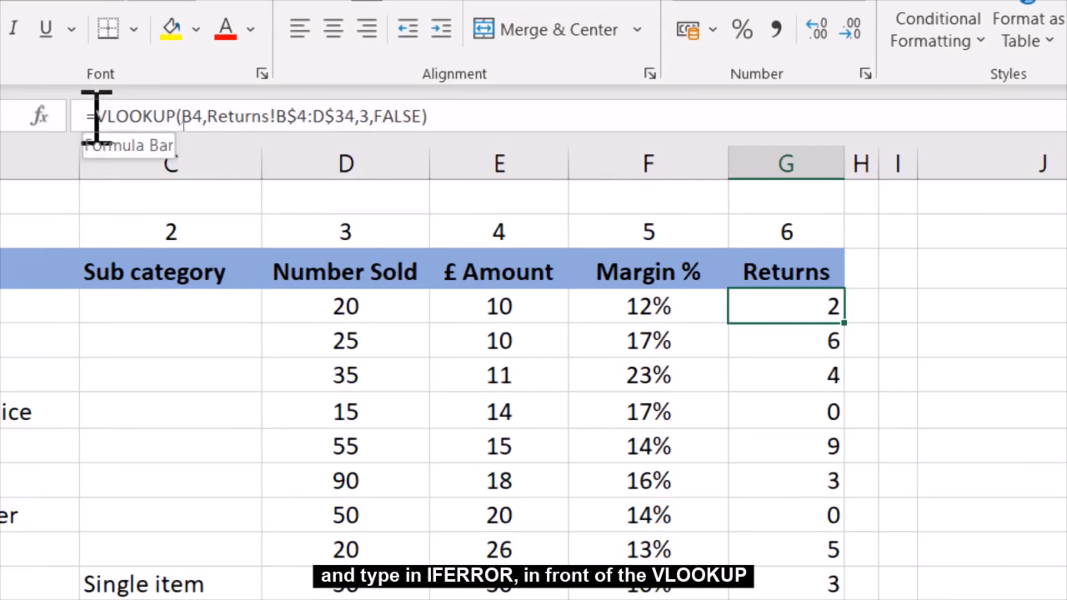
pyautogui.click(96, 117)
pyautogui.click(96, 117)
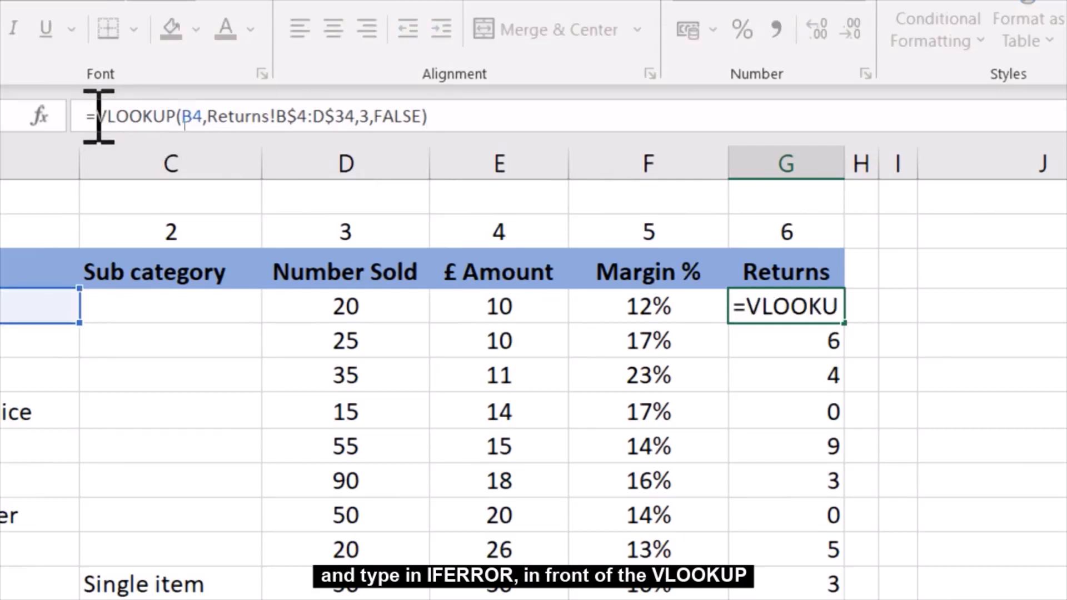
pyautogui.write('if')
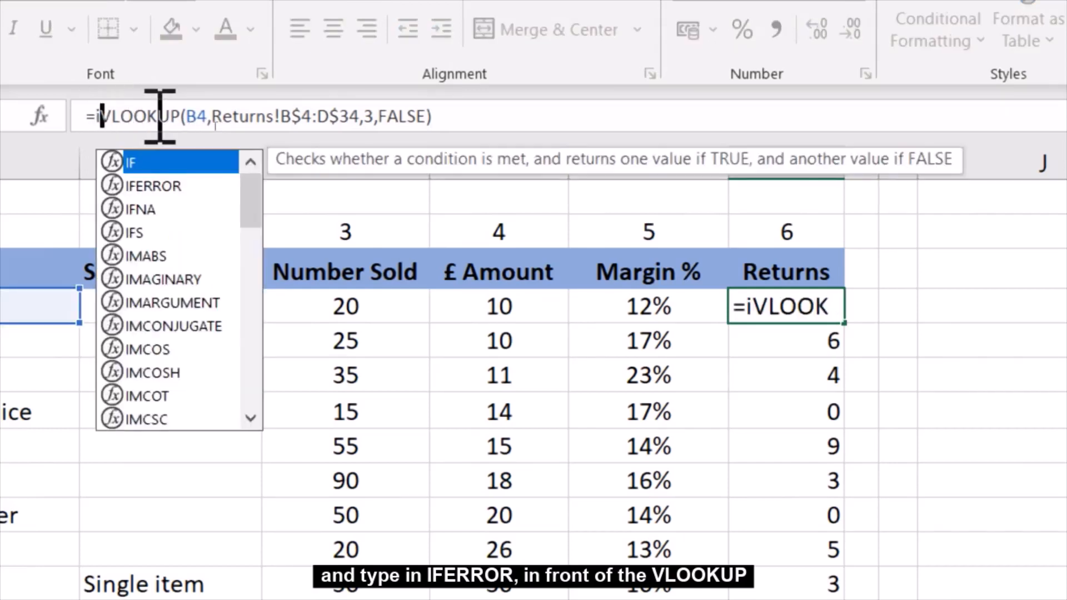
pyautogui.write('error')
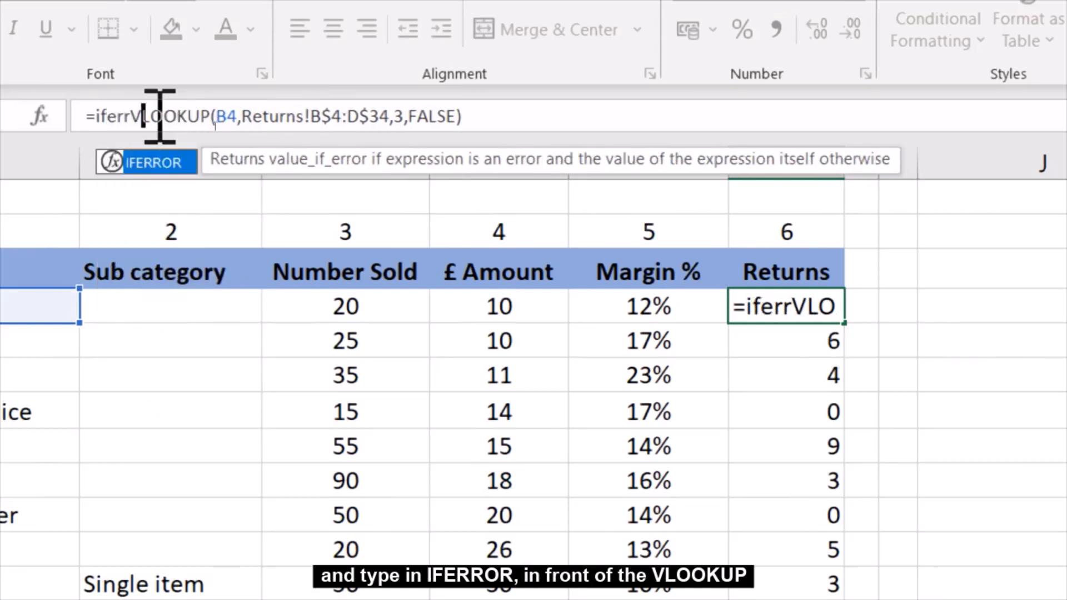
pyautogui.write('(')
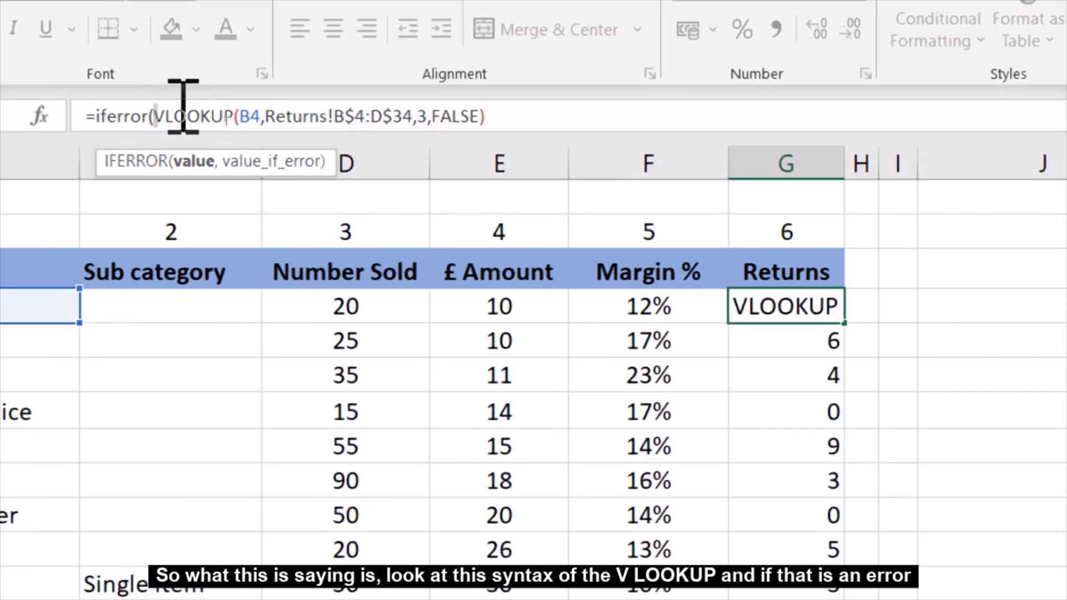
# Step: Add "Can't Find" as the value_if_error argument after the VLOOKUP in G4, close the bracket and enter the formula
pyautogui.click(494, 117)
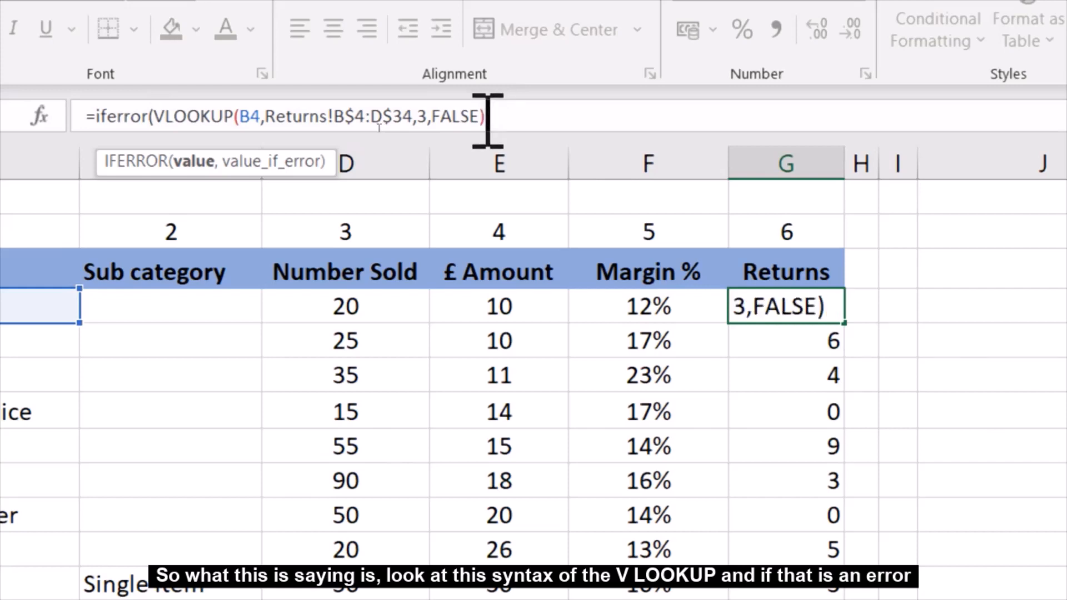
pyautogui.write(',')
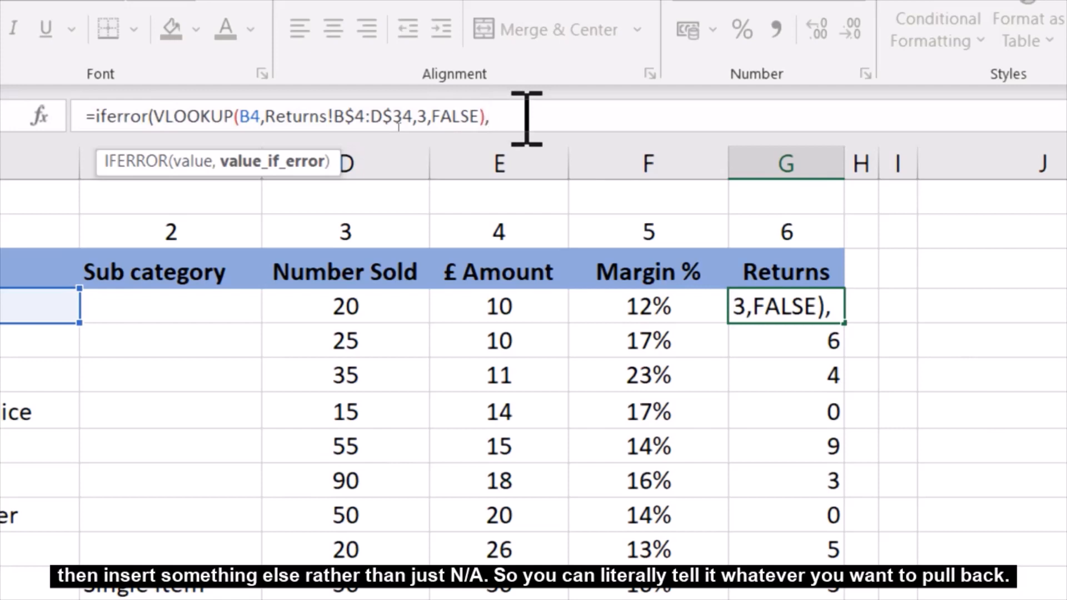
pyautogui.write('"')
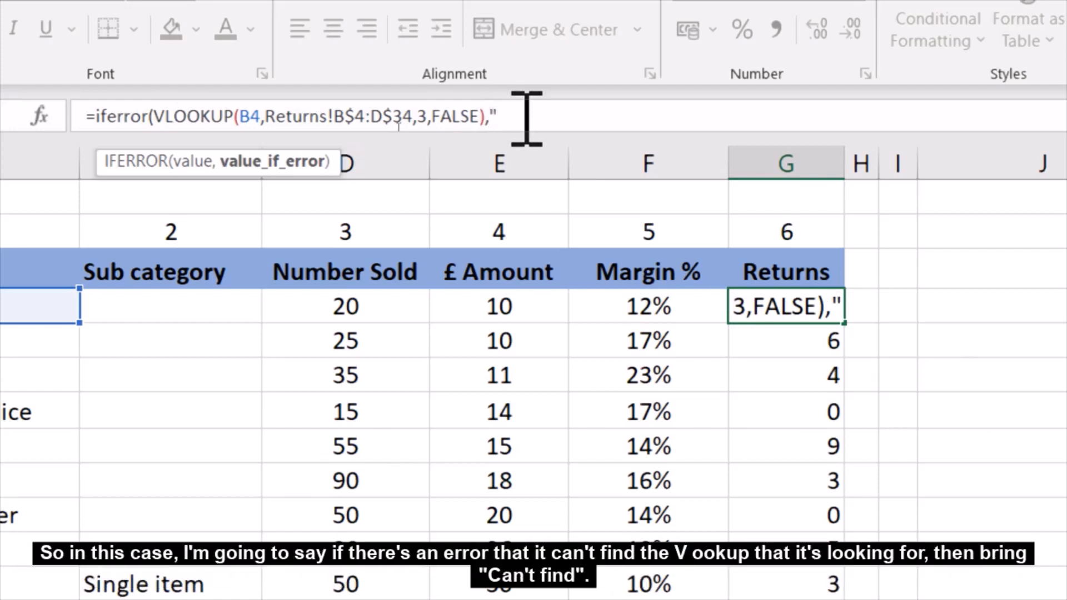
pyautogui.write("Can't")
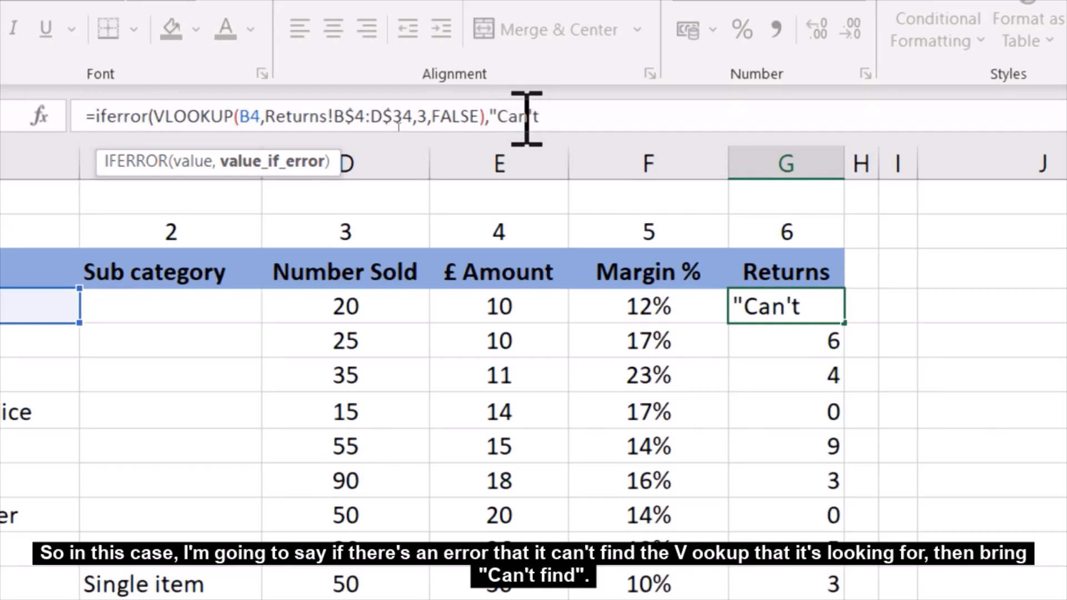
pyautogui.write('Find")')
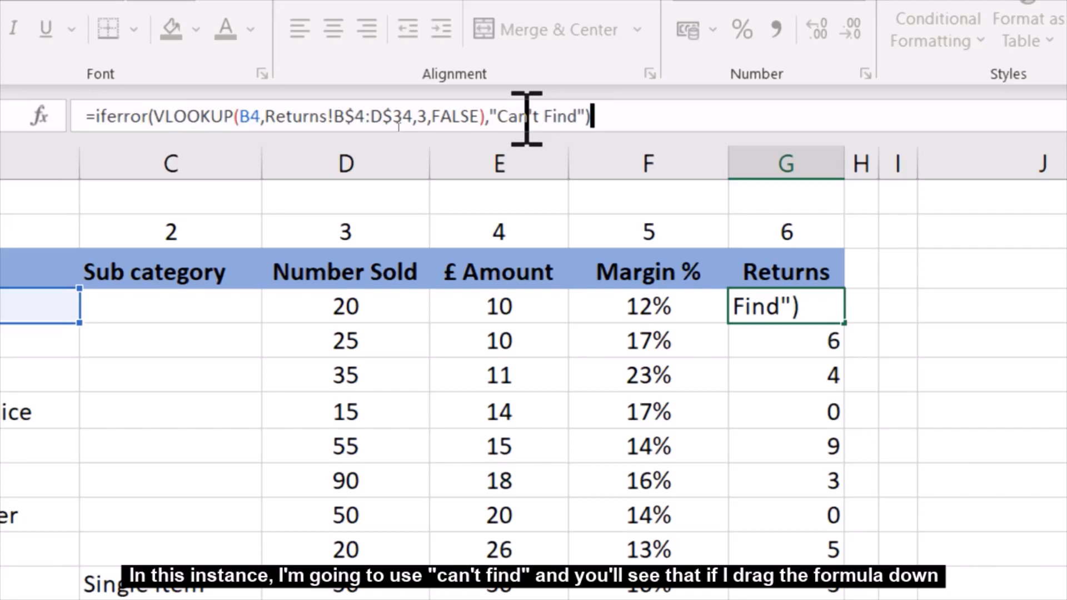
pyautogui.press('Return')
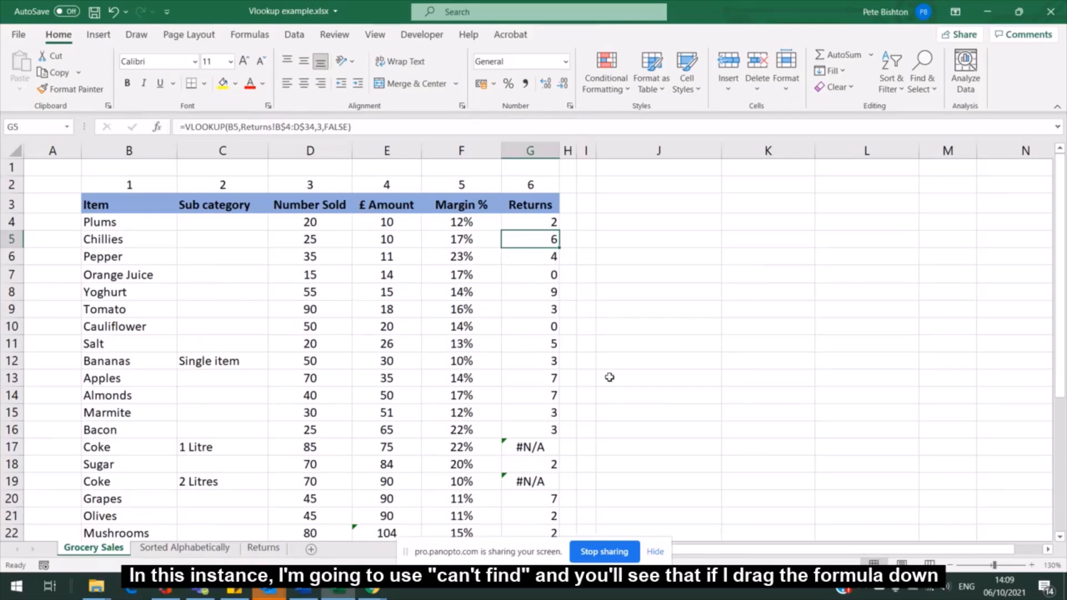
# Step: Fill the G4 IFERROR formula down the Returns column and check the formulas in the two Coke rows
pyautogui.click(544, 444)
pyautogui.click(550, 217)
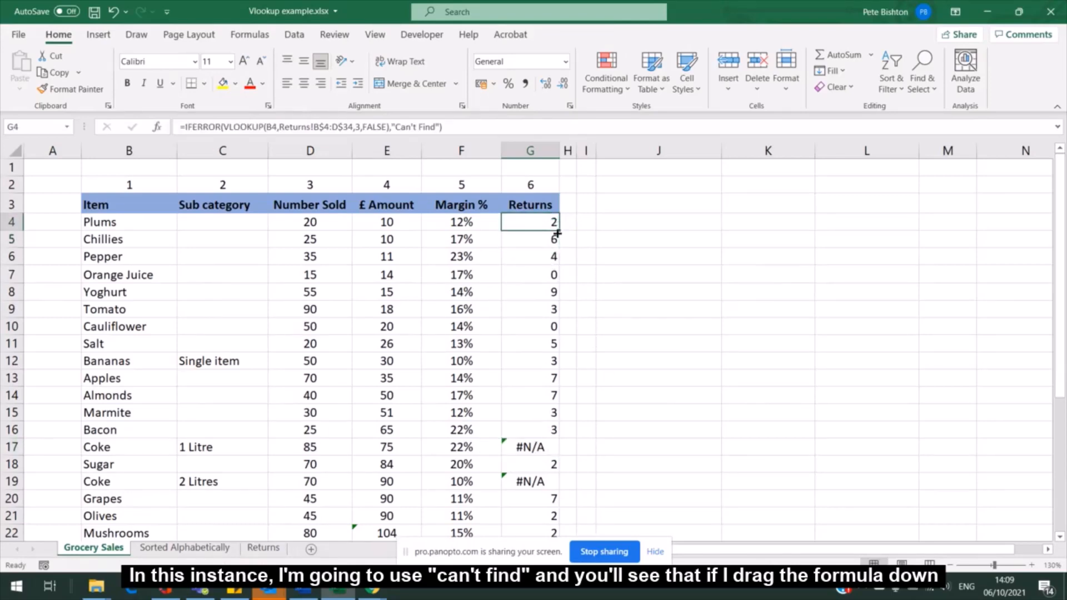
pyautogui.moveTo(563, 226); pyautogui.dragTo(562, 505)
pyautogui.scroll(5, 595, 380)
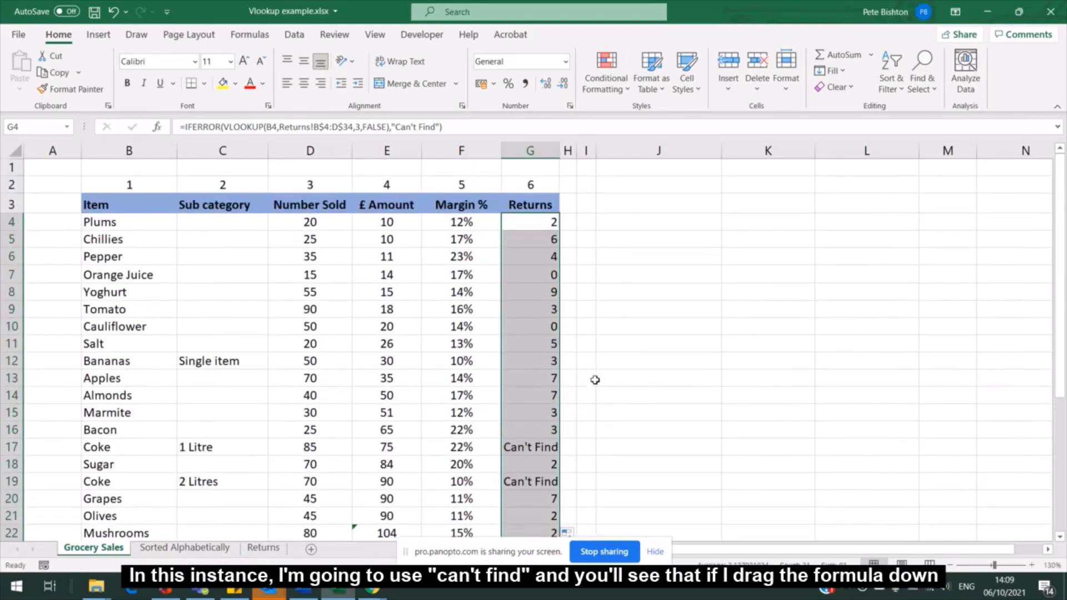
pyautogui.click(539, 466)
pyautogui.click(539, 446)
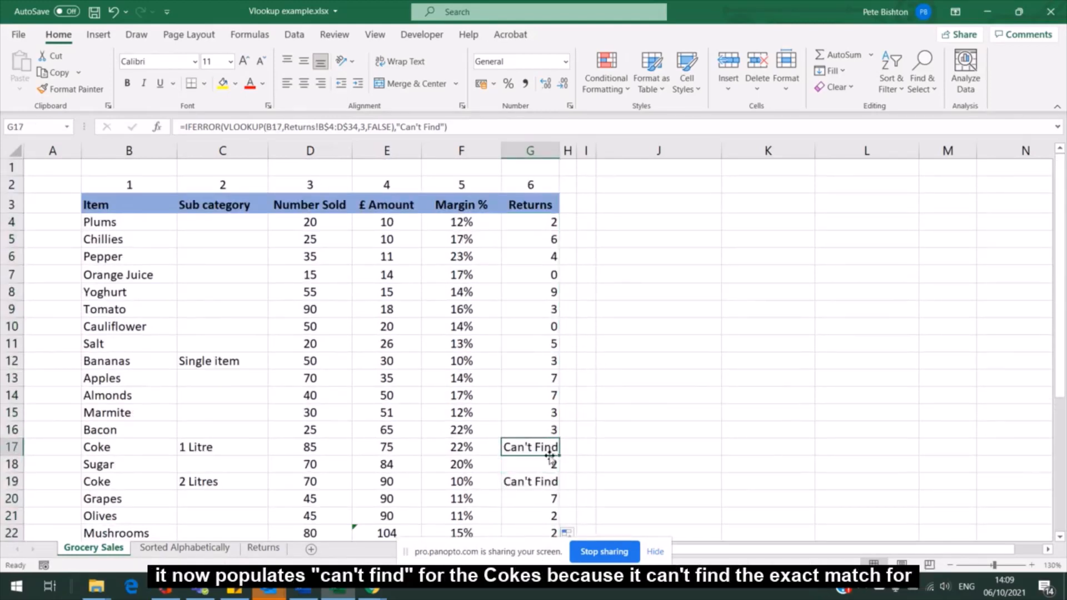
pyautogui.click(545, 479)
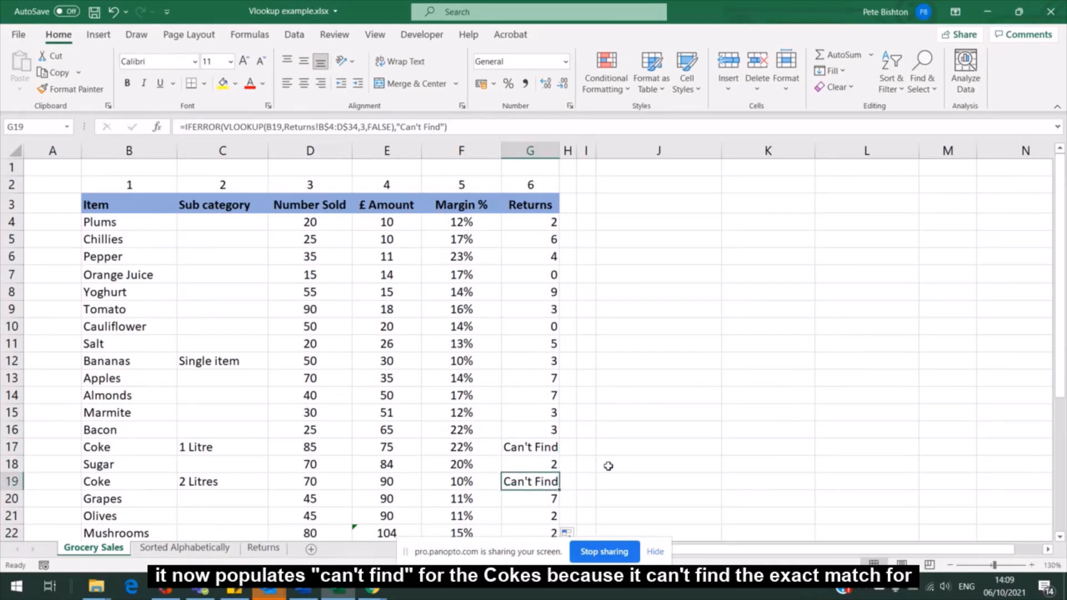